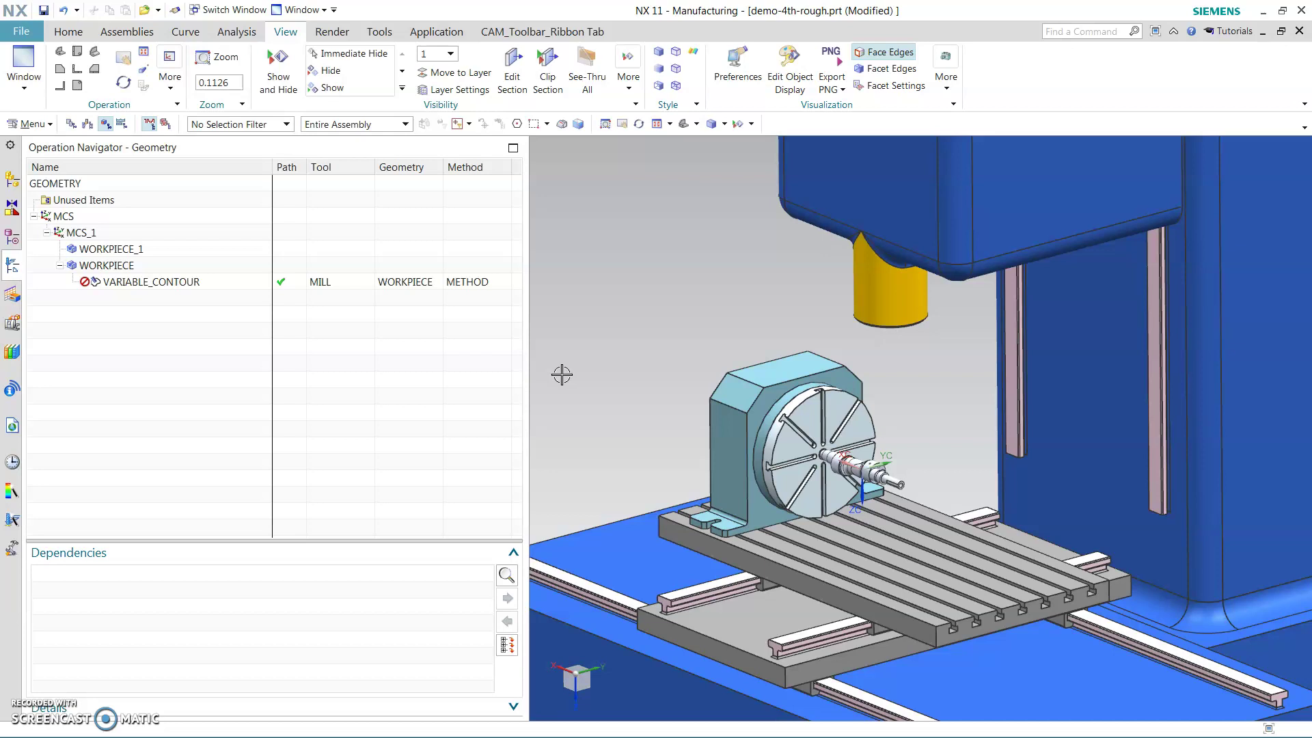
Zoom and pan around the rotary-table machine to inspect the mounted shaft.
click(576, 378)
click(1001, 519)
scroll(786, 458, up, 10)
click(1056, 258)
scroll(769, 410, down, 6)
scroll(1004, 287, up, 3)
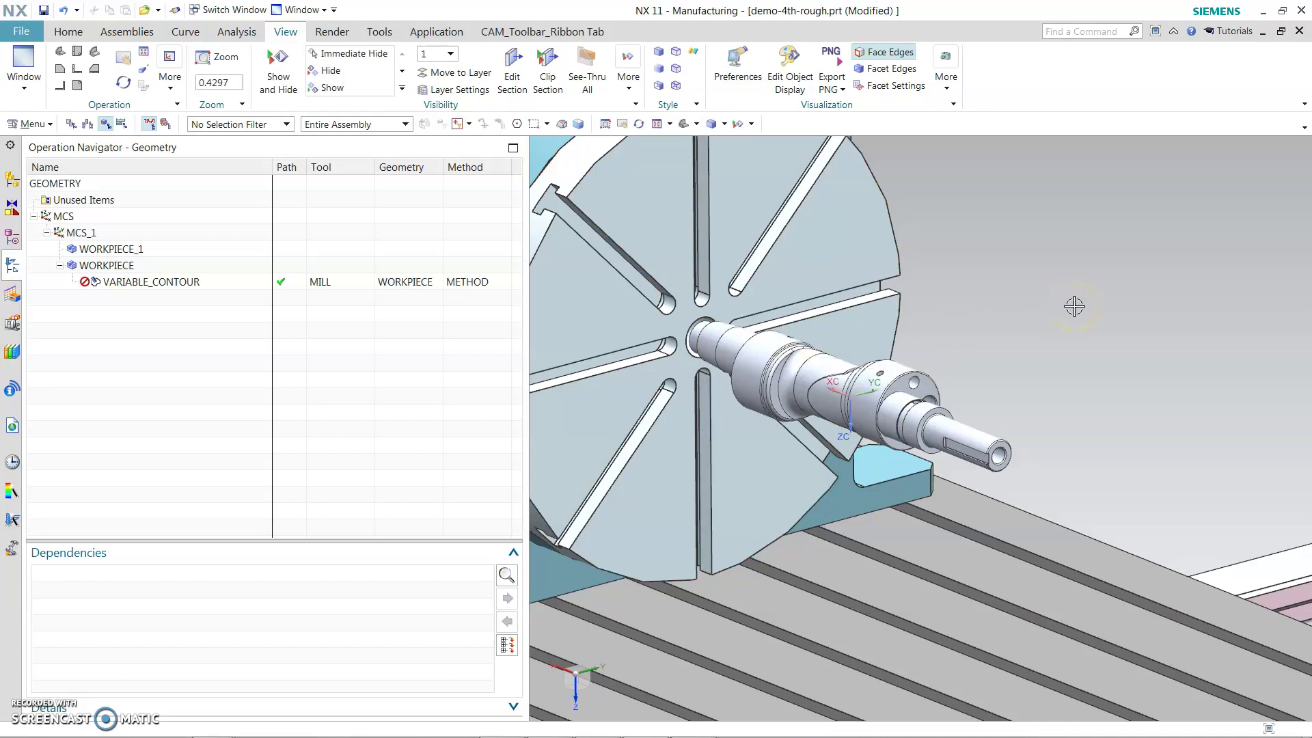
click(909, 488)
click(1060, 317)
scroll(1042, 363, down, 5)
scroll(1039, 366, up, 4)
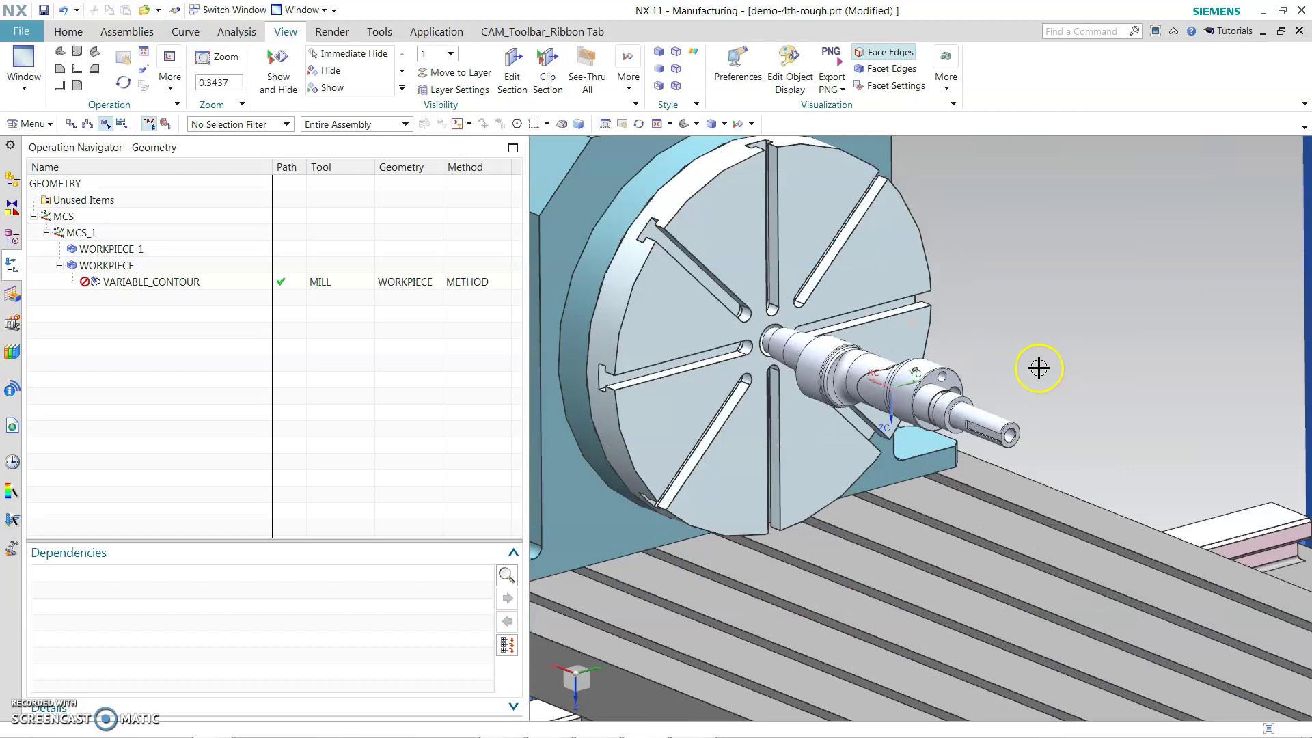
scroll(1027, 367, down, 4)
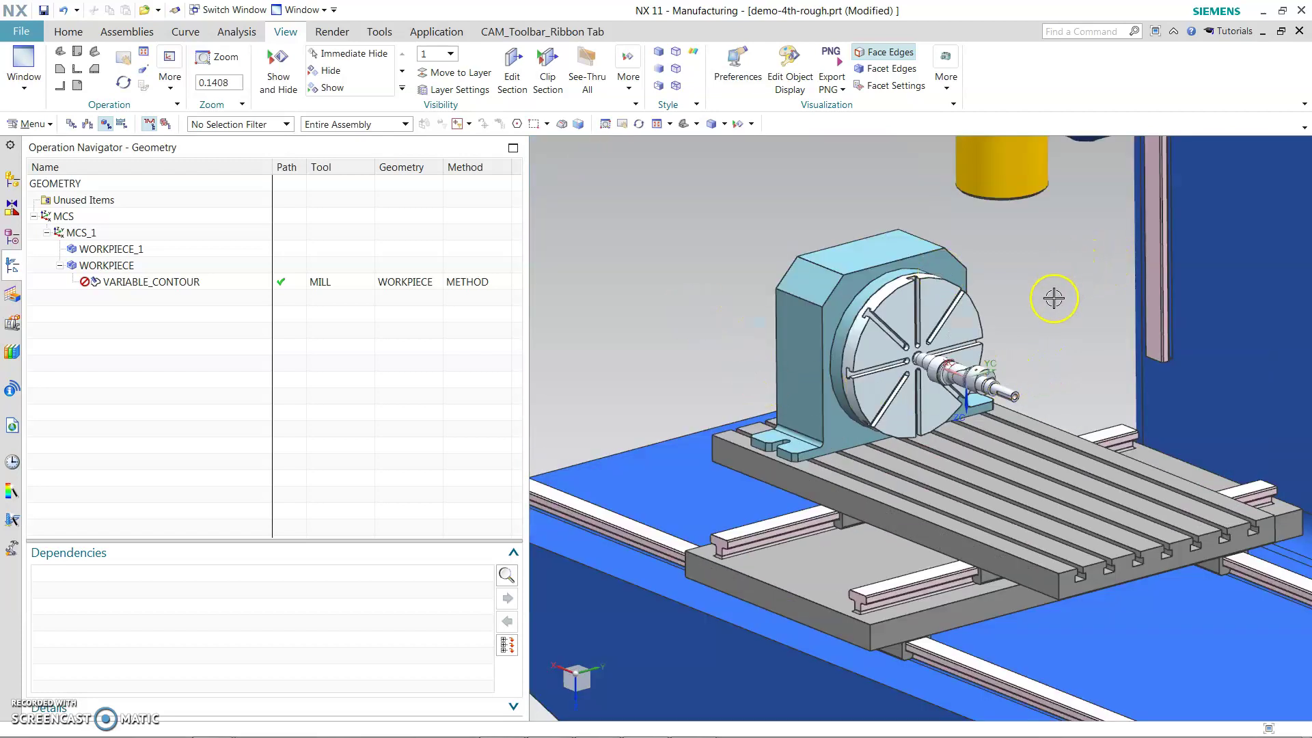
scroll(1055, 296, up, 1)
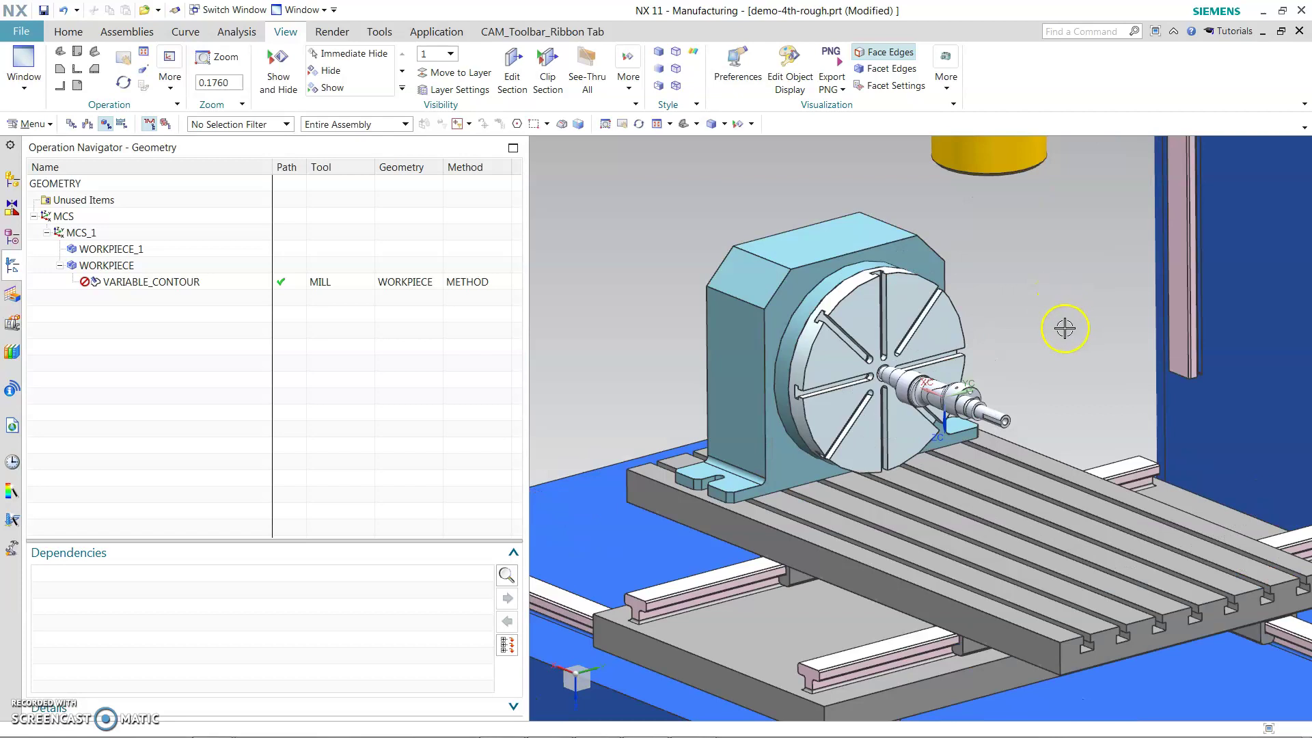
Display the VARIABLE_CONTOUR operation's tool path over the shaft from the Operation Navigator.
click(159, 365)
scroll(586, 343, down, 5)
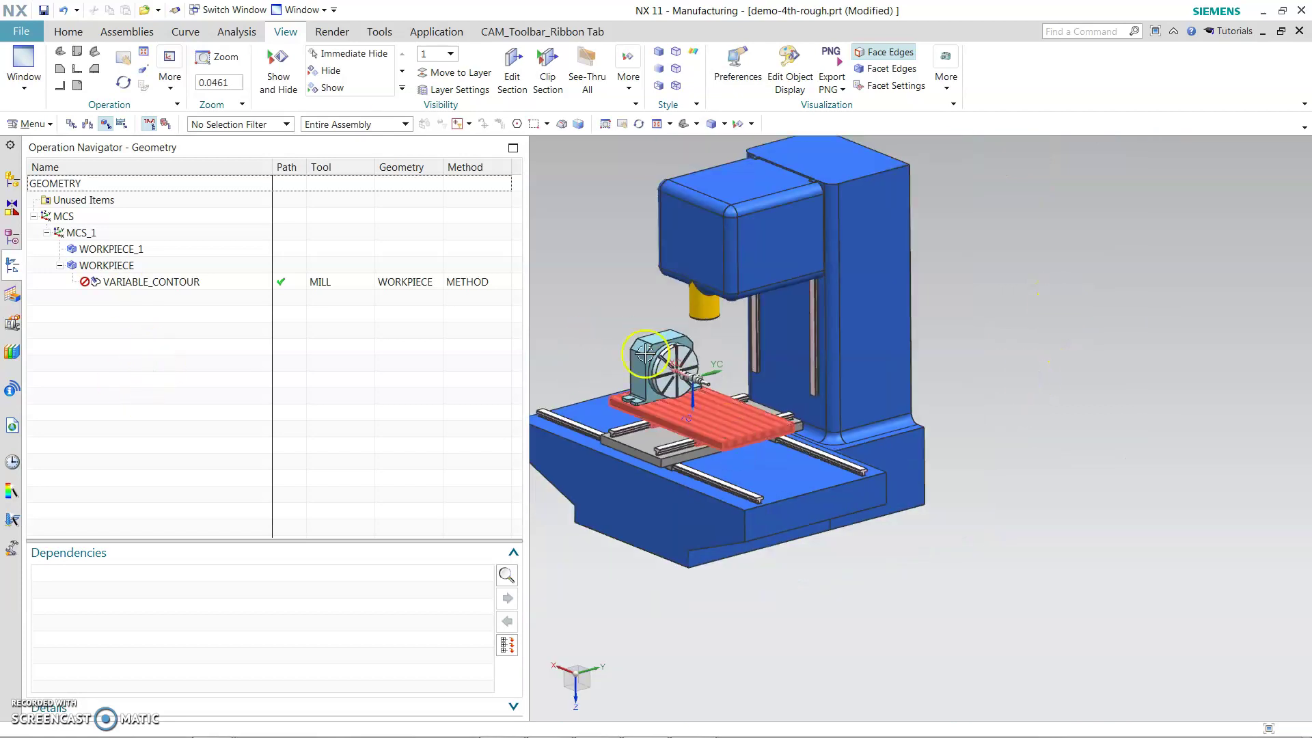
scroll(650, 342, up, 4)
scroll(785, 397, up, 3)
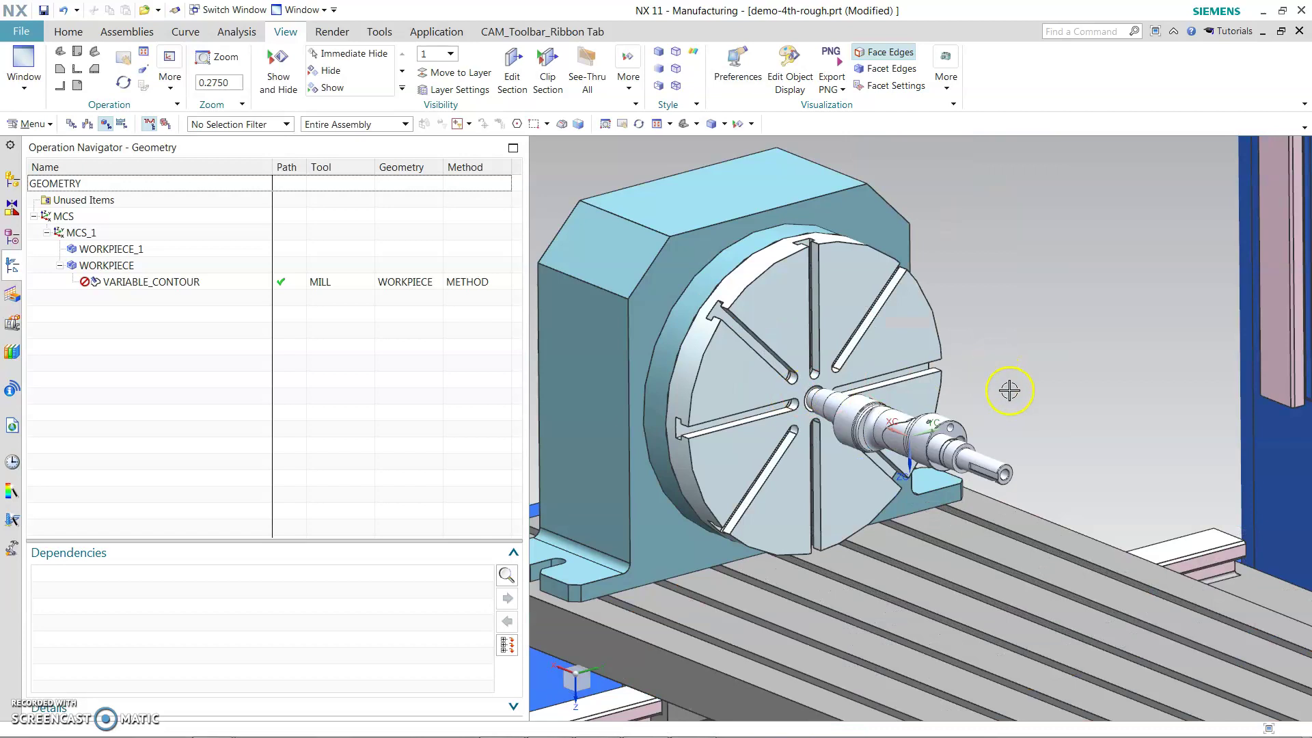
click(224, 284)
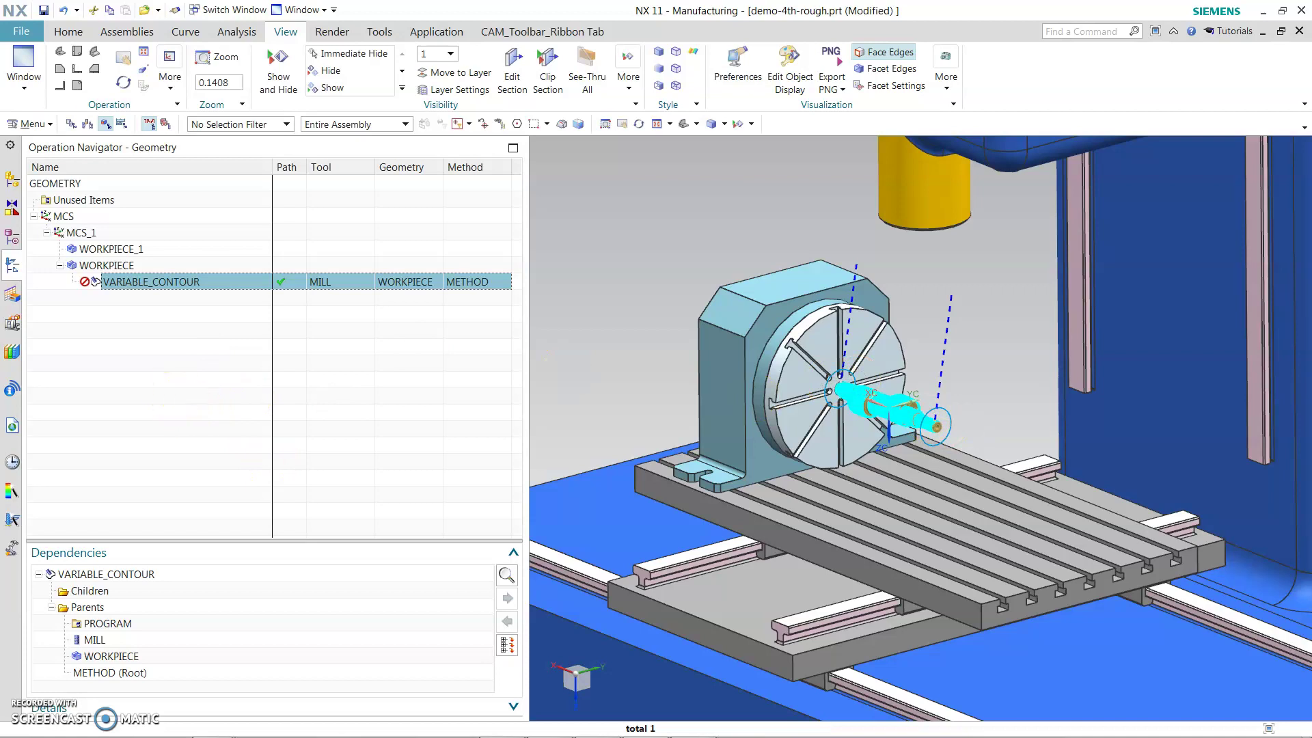
click(69, 32)
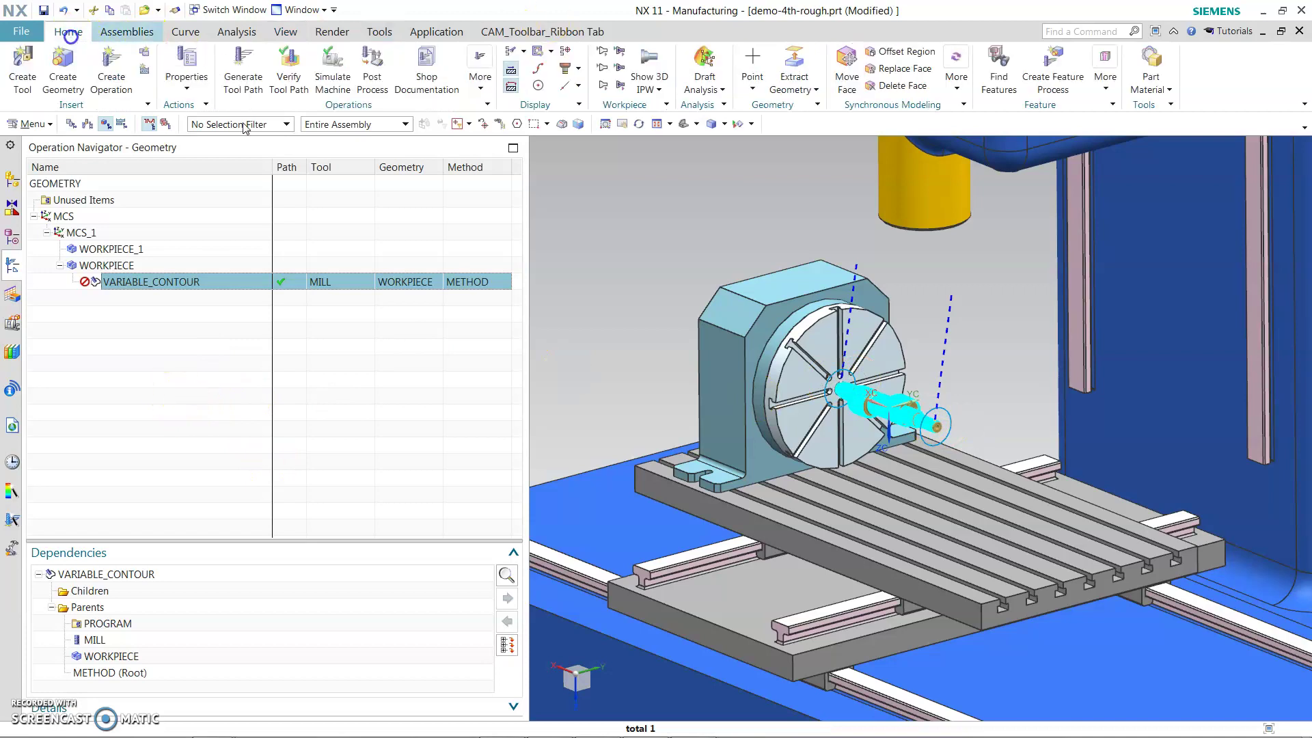
click(332, 68)
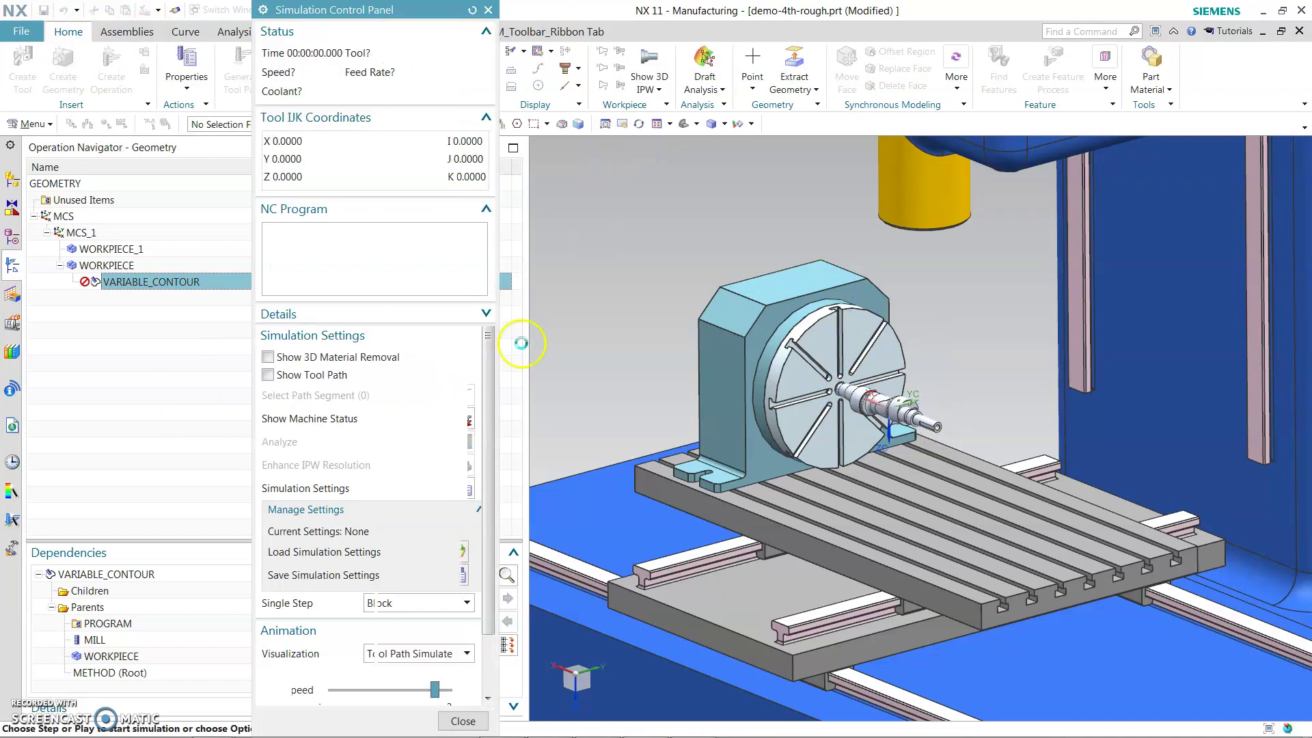
scroll(453, 522, down, 2)
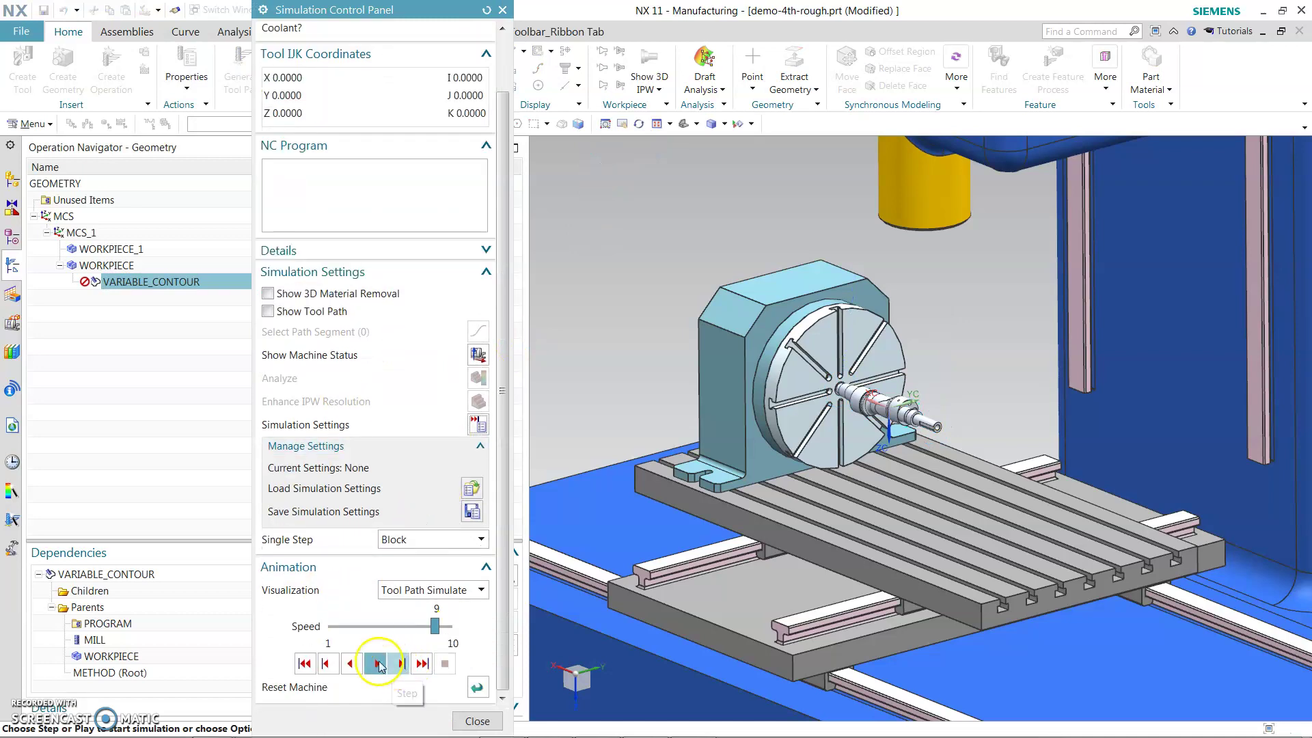
click(377, 664)
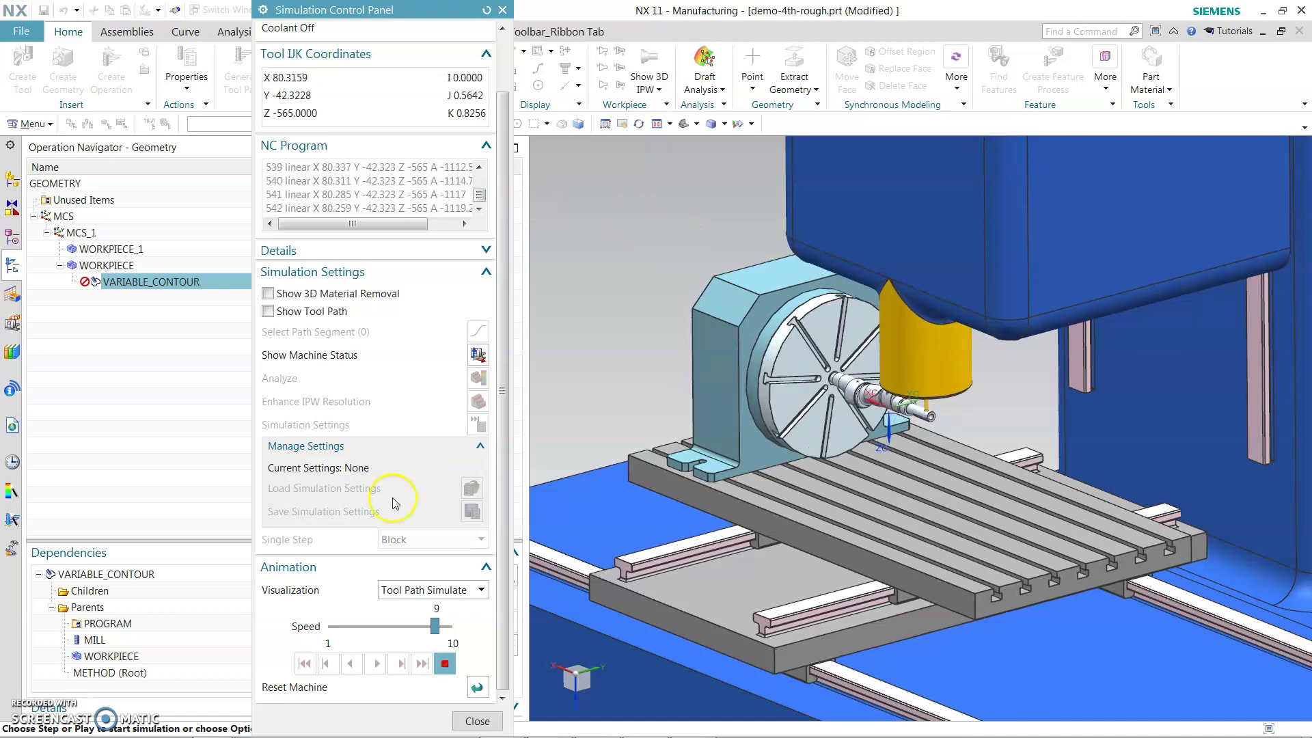
drag(435, 626, 446, 628)
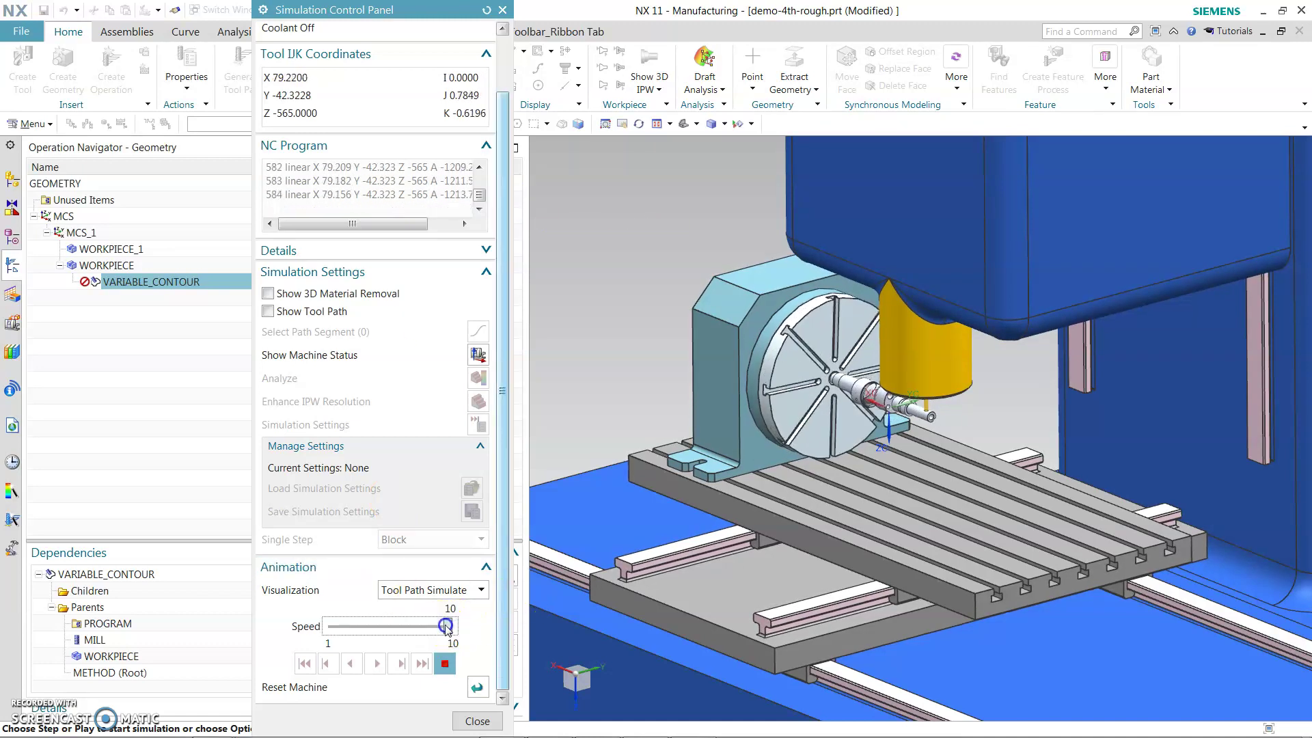
click(445, 668)
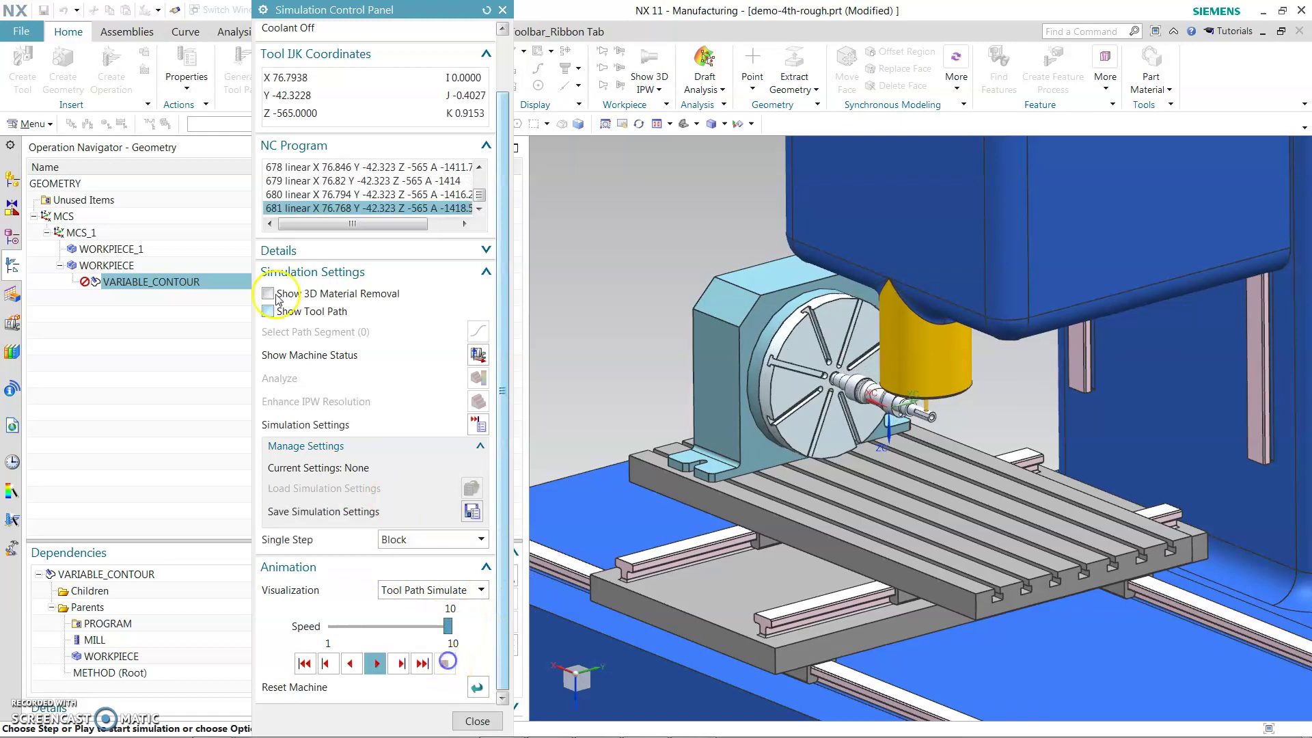
click(477, 721)
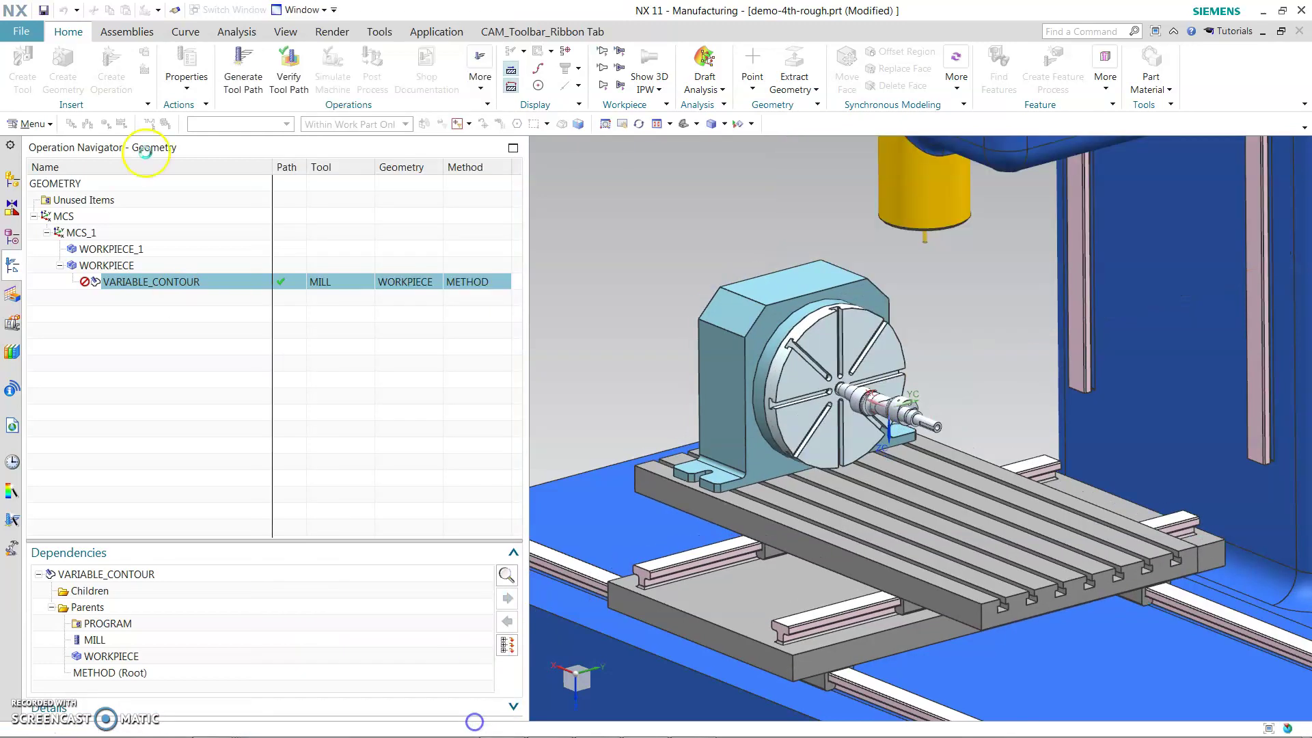
Play the VARIABLE_CONTOUR simulation with Show 3D Material Removal enabled.
click(207, 286)
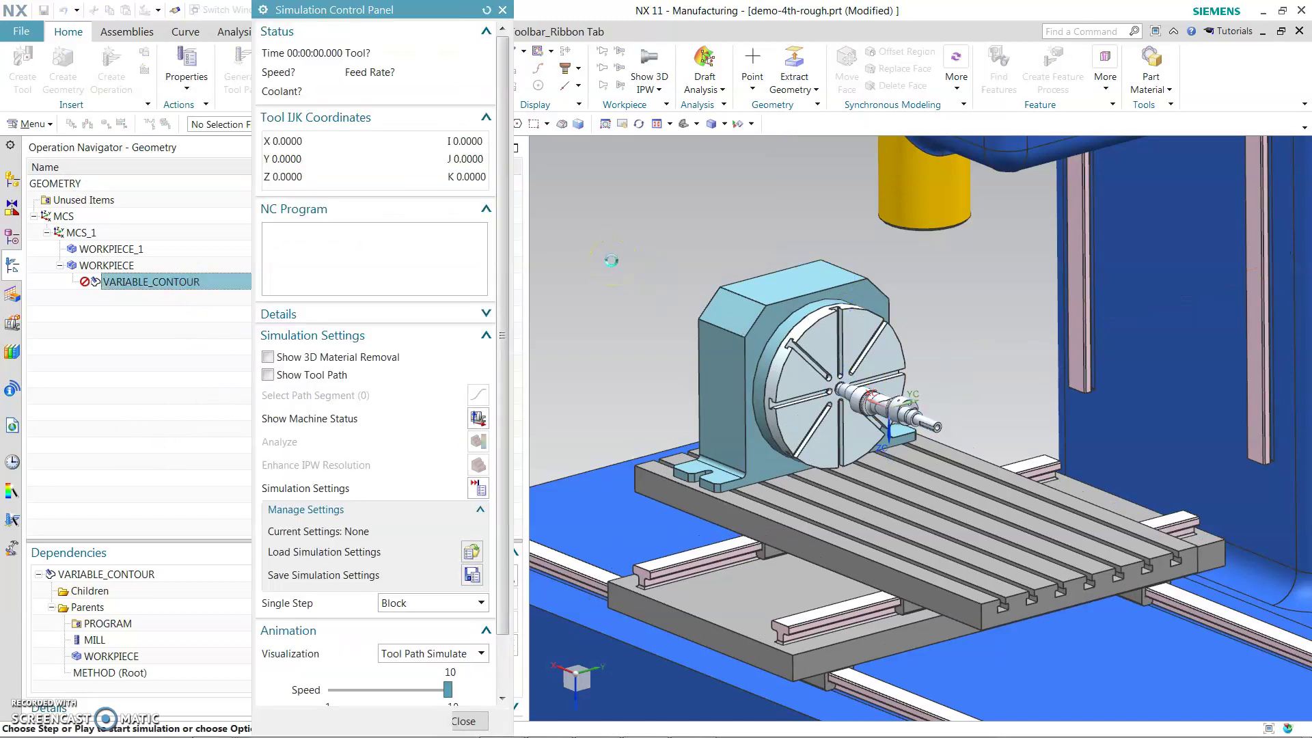
click(306, 360)
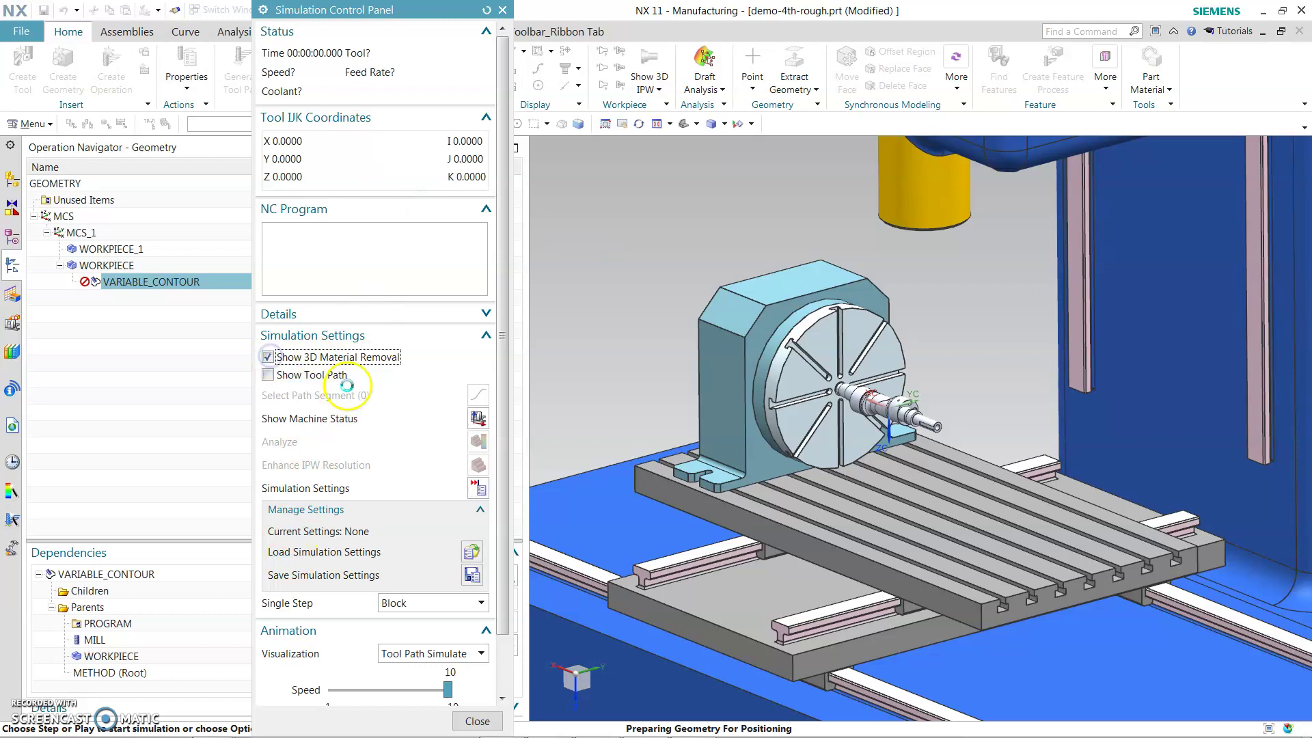
scroll(369, 413, down, 1)
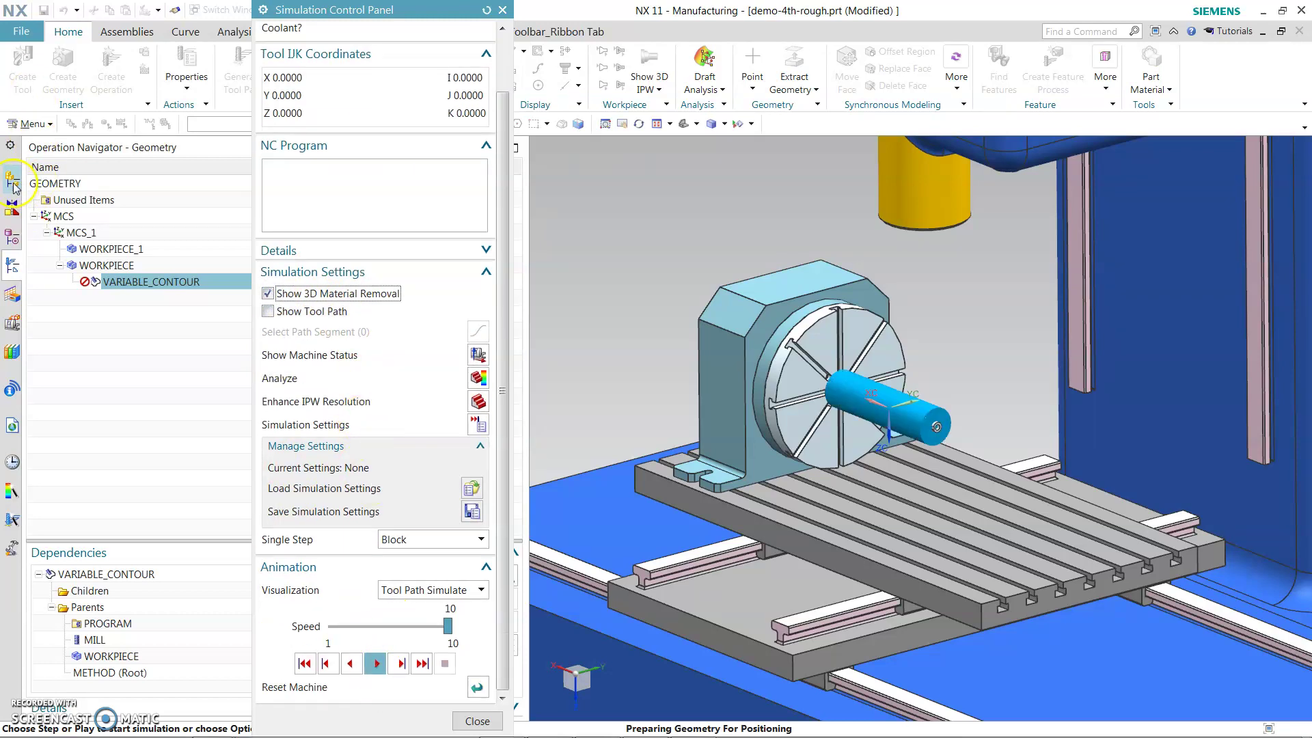
click(376, 663)
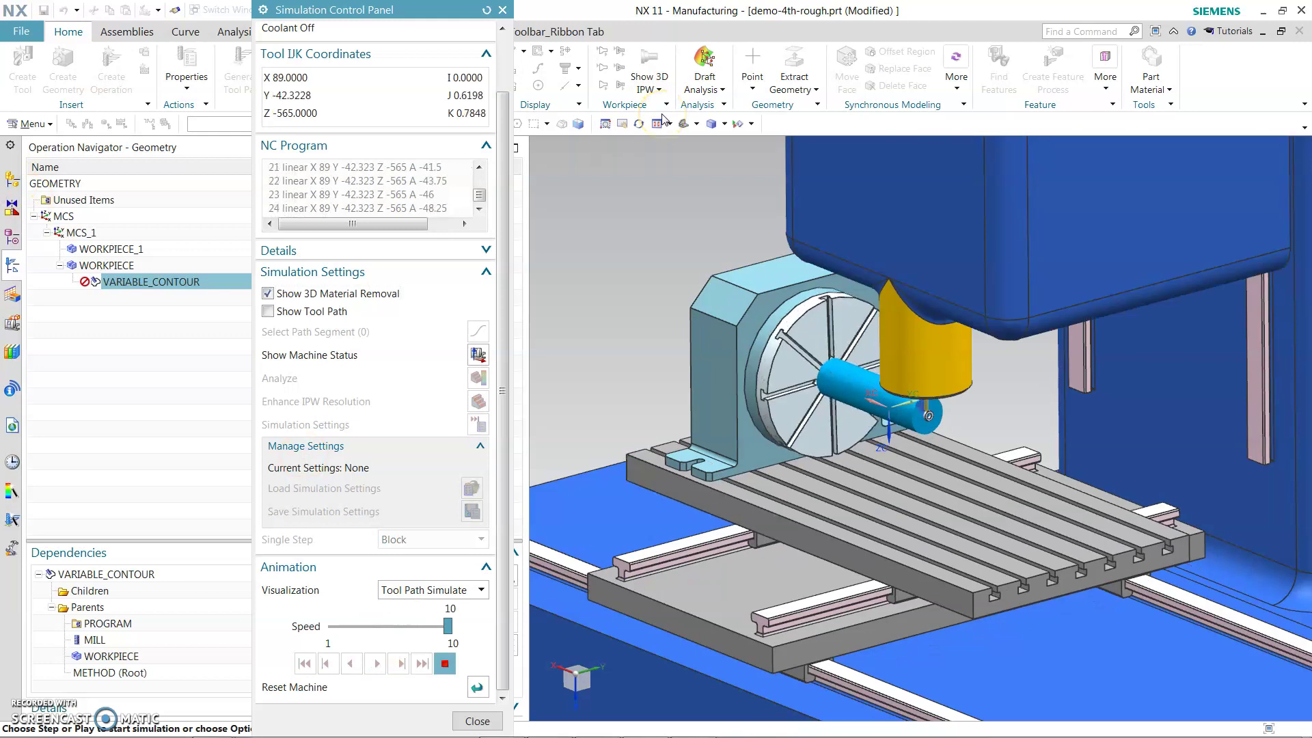
Rotate and zoom the view to watch the tool cutting the blue cylindrical blank.
scroll(838, 322, up, 5)
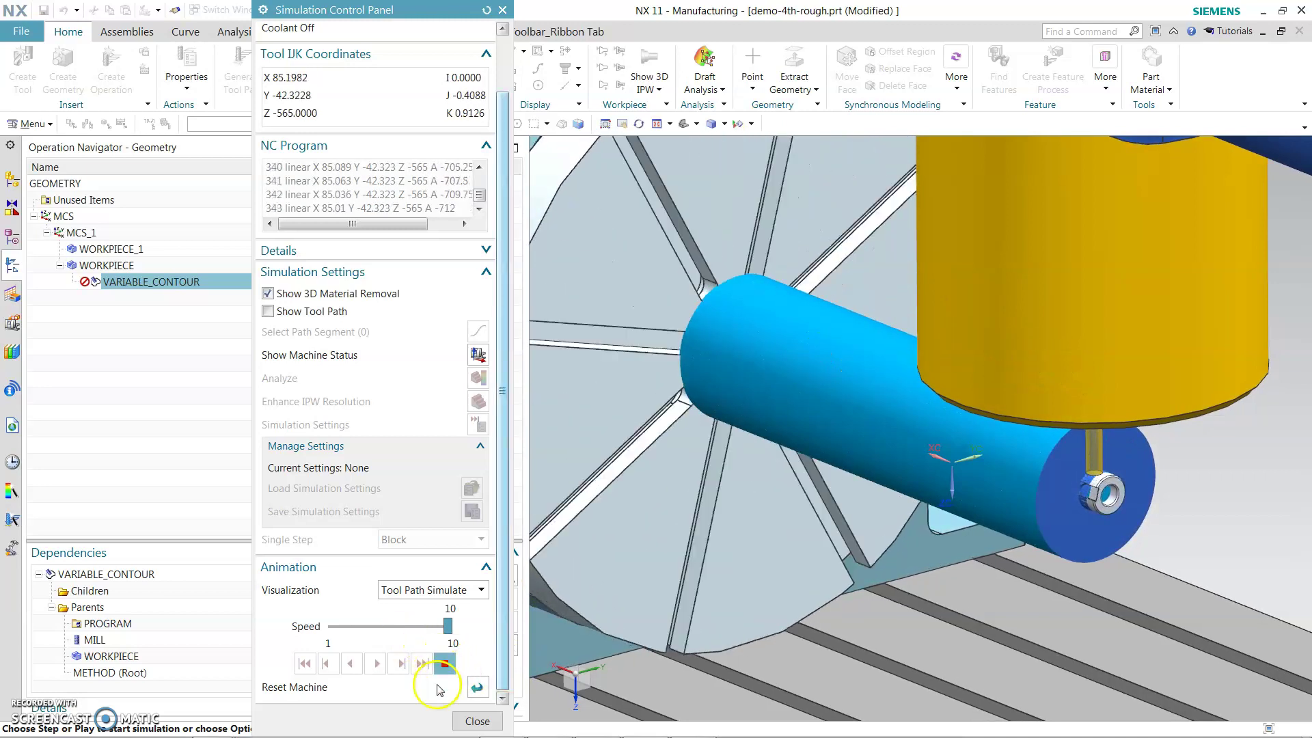
scroll(800, 477, down, 3)
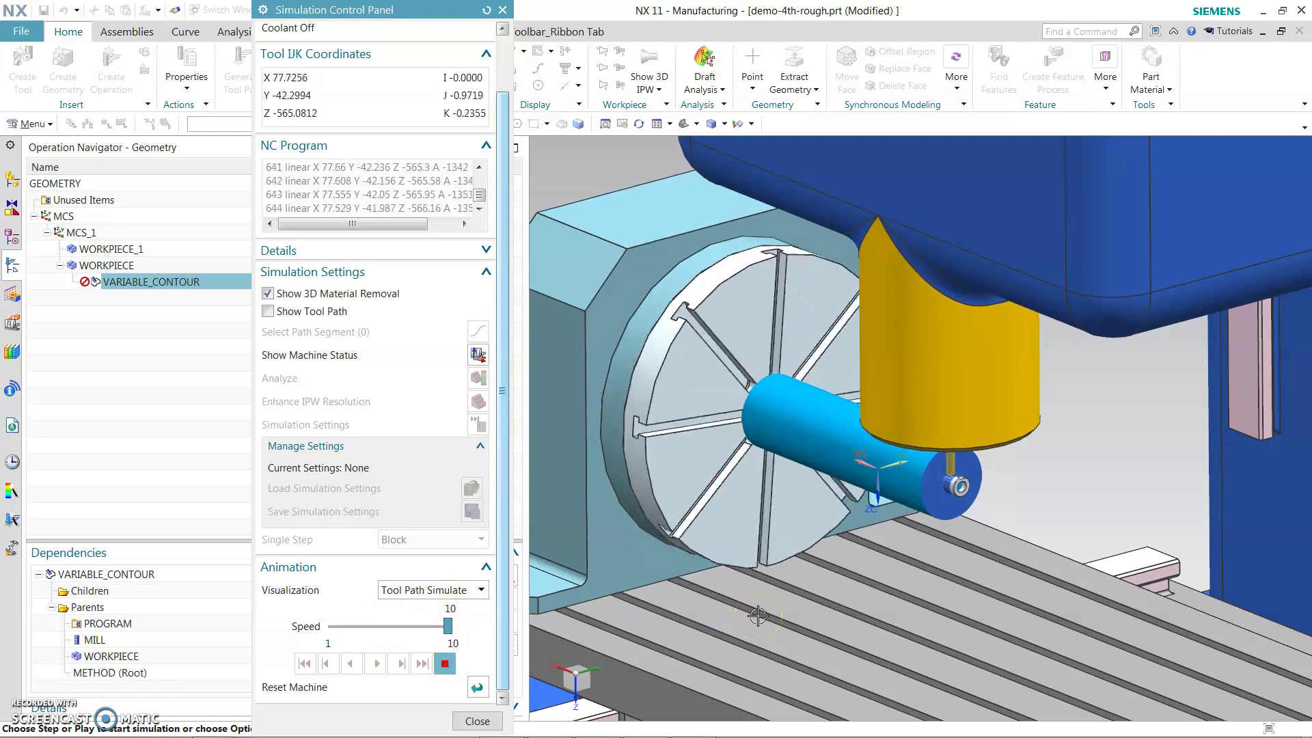
middle_drag(757, 615, 873, 366)
scroll(1136, 363, up, 3)
scroll(936, 339, down, 3)
scroll(936, 339, down, 3)
middle_drag(936, 339, 944, 449)
scroll(945, 449, up, 3)
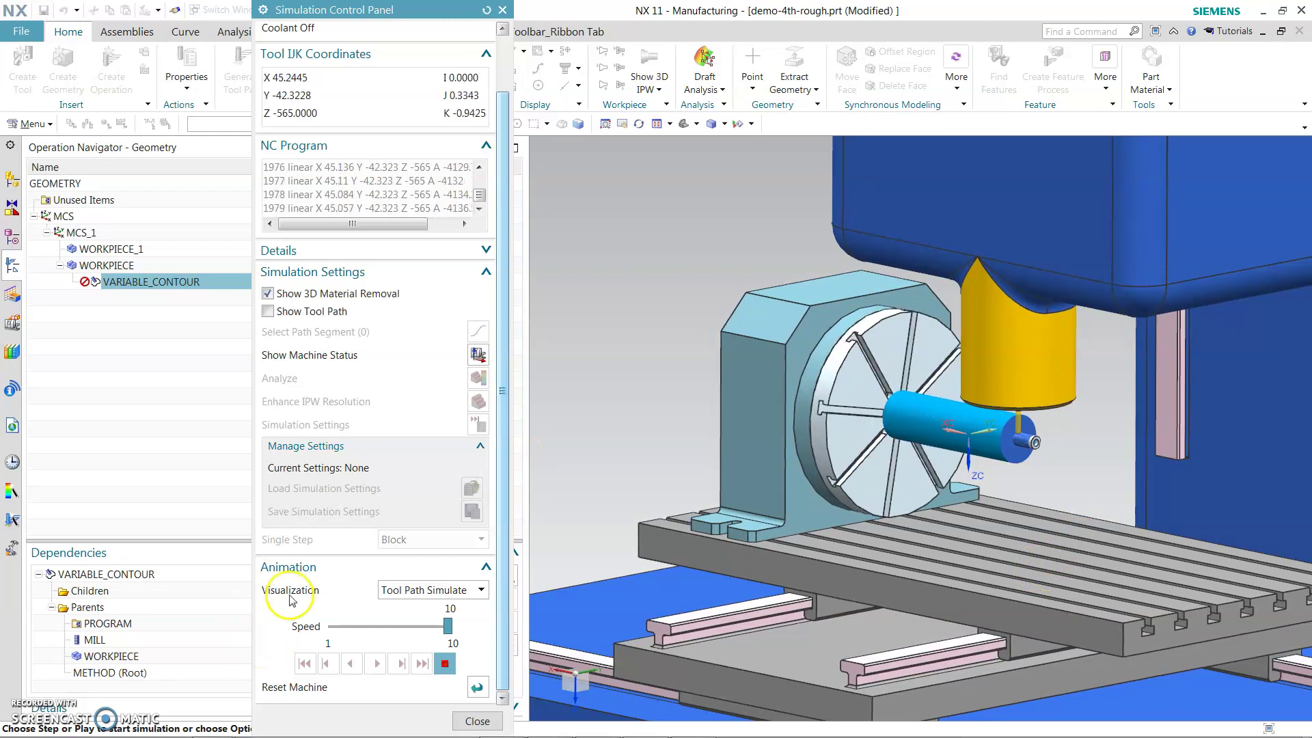
scroll(1059, 410, up, 3)
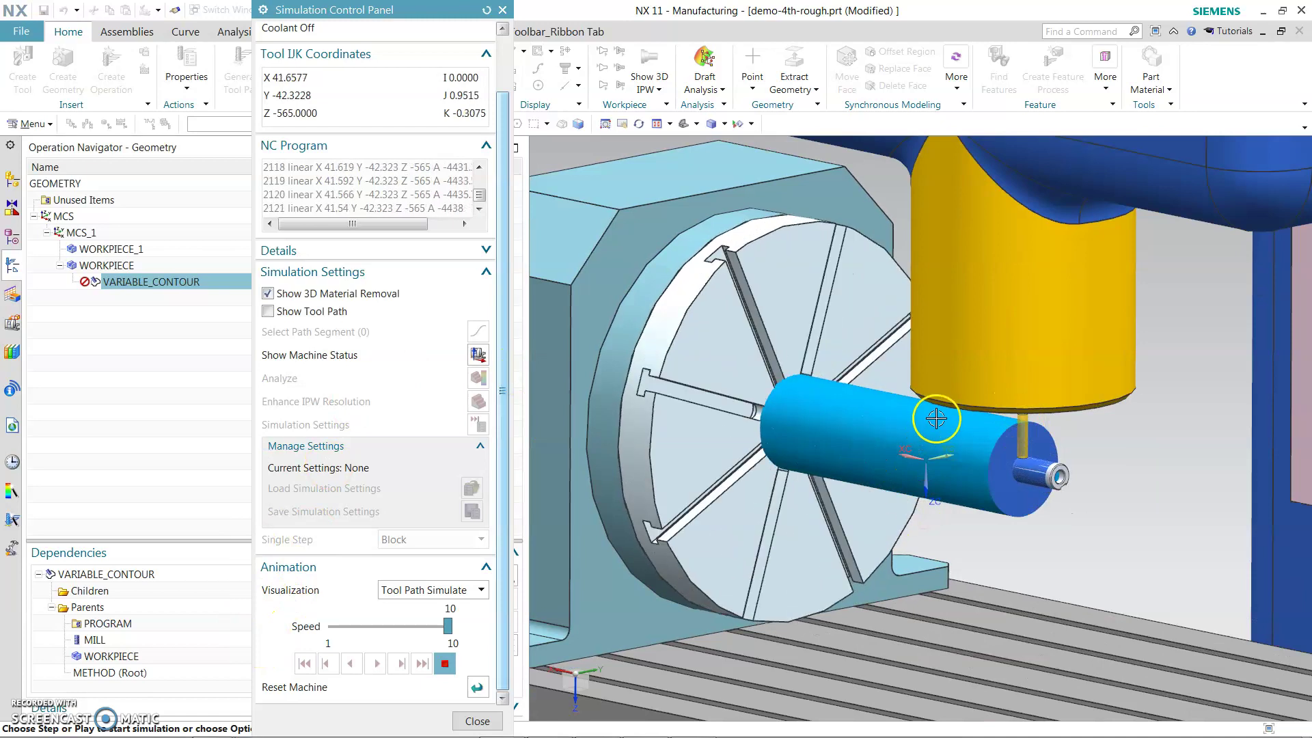
Let the simulation run to NC block 14343, then stop it in the Simulation Control Panel.
scroll(936, 417, down, 3)
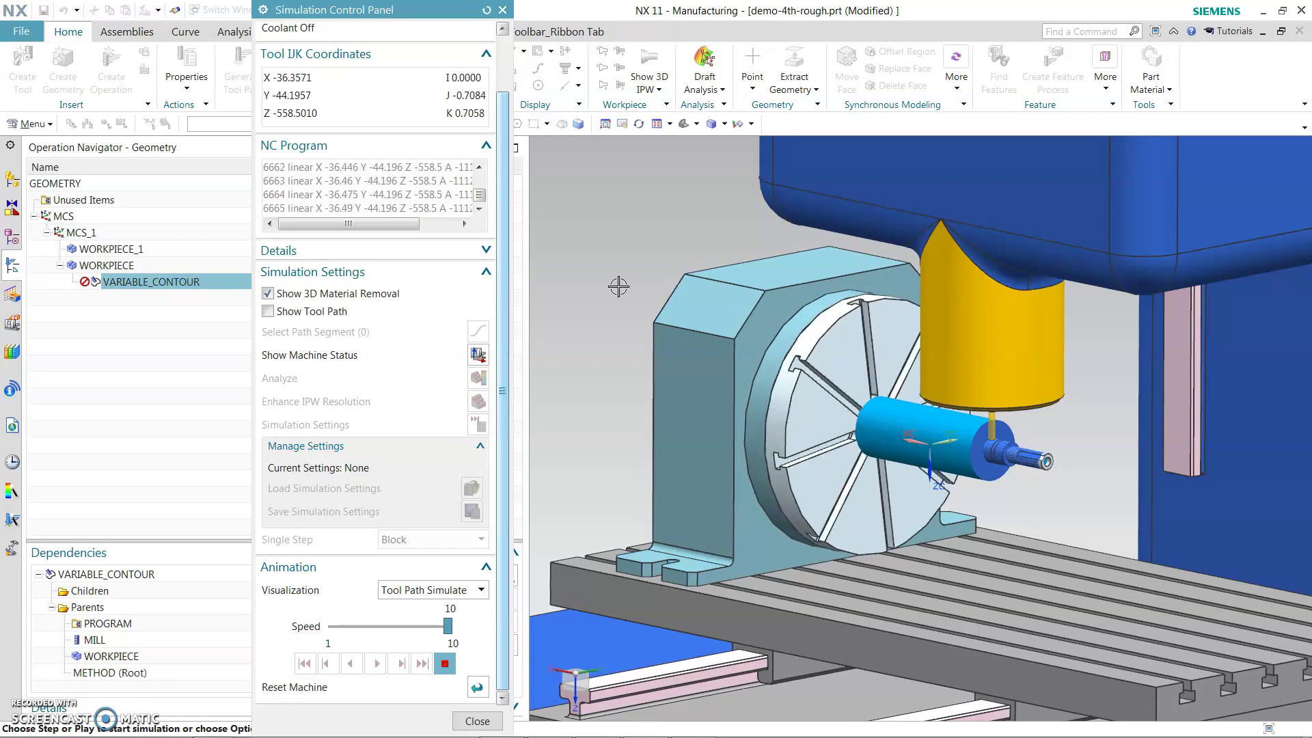
click(984, 483)
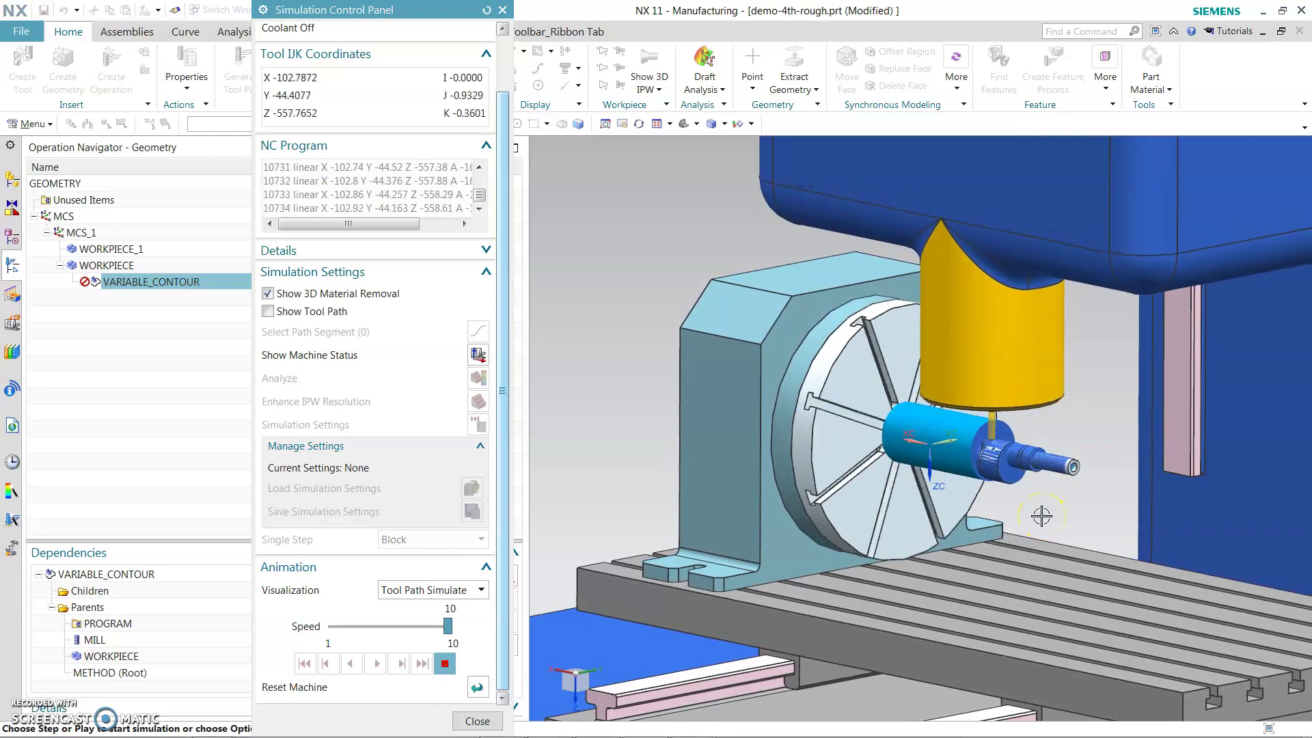
click(985, 455)
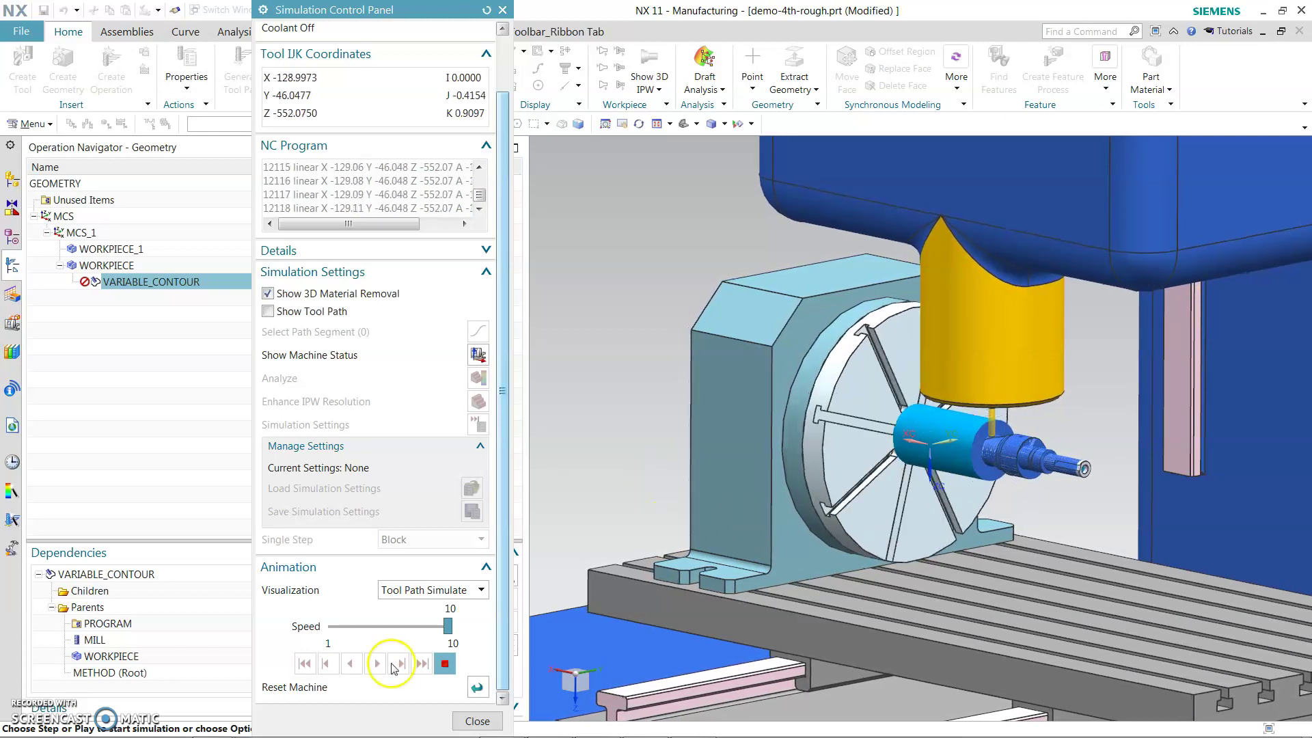
click(449, 627)
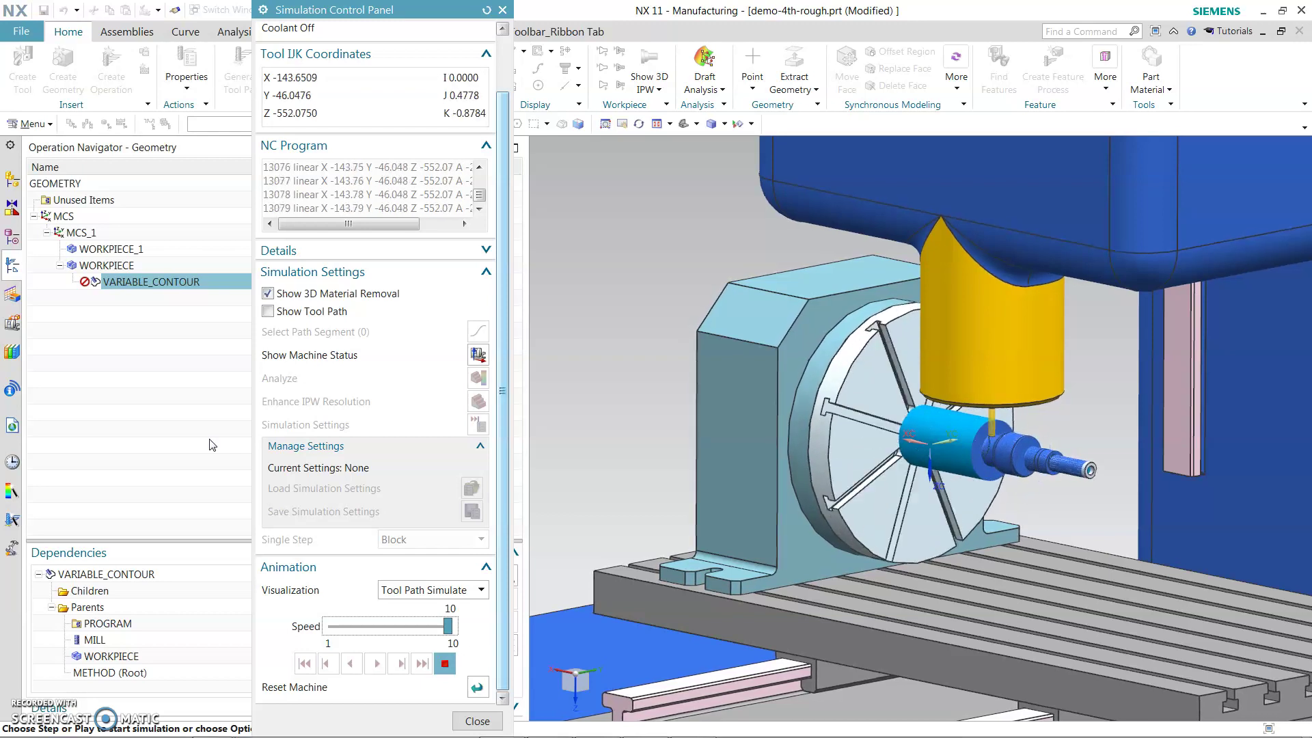
click(702, 204)
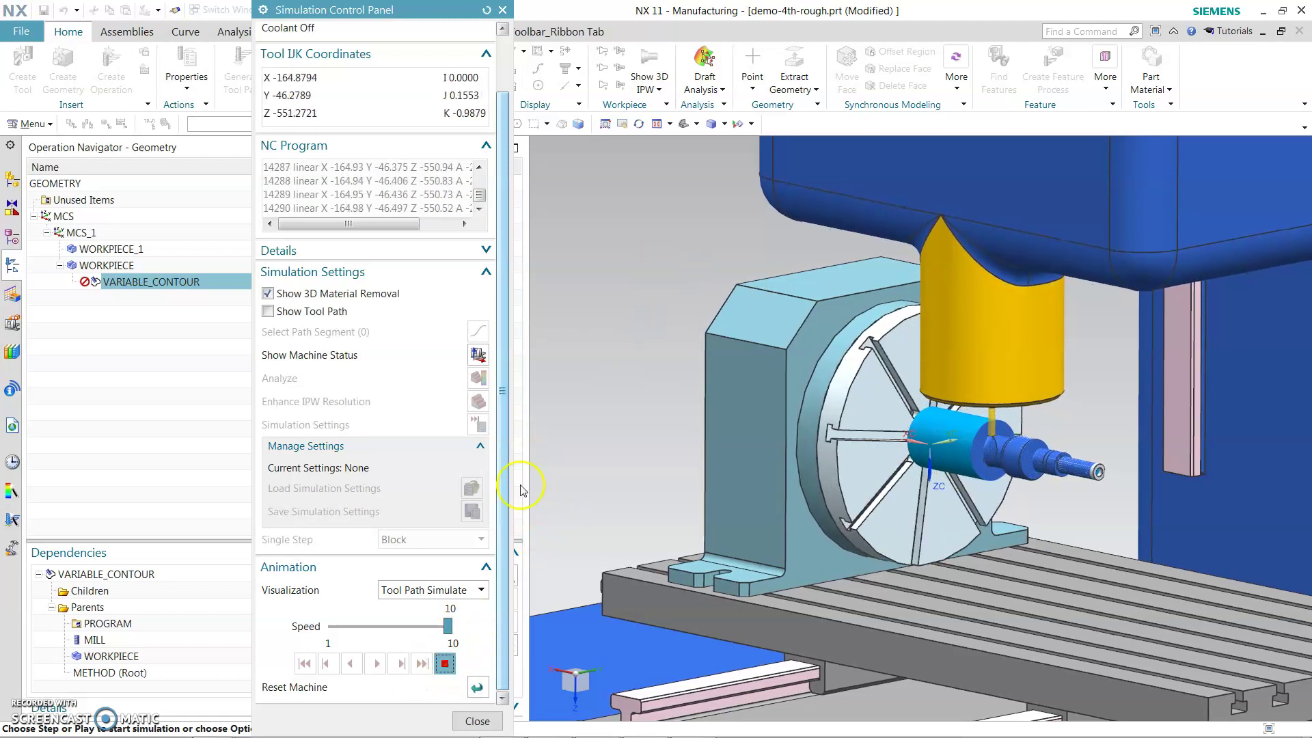
click(445, 666)
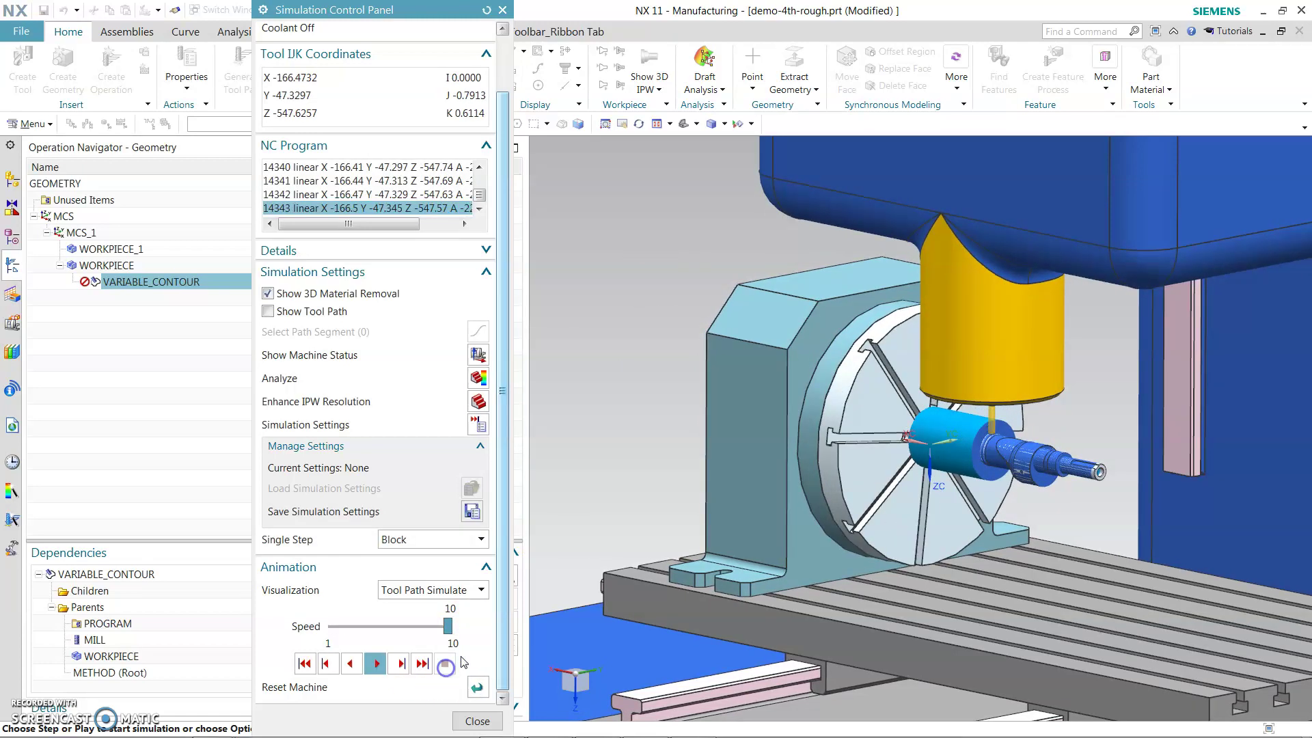
Close the simulation, remove the 4-axis table machine, and dismiss the Information report.
click(473, 718)
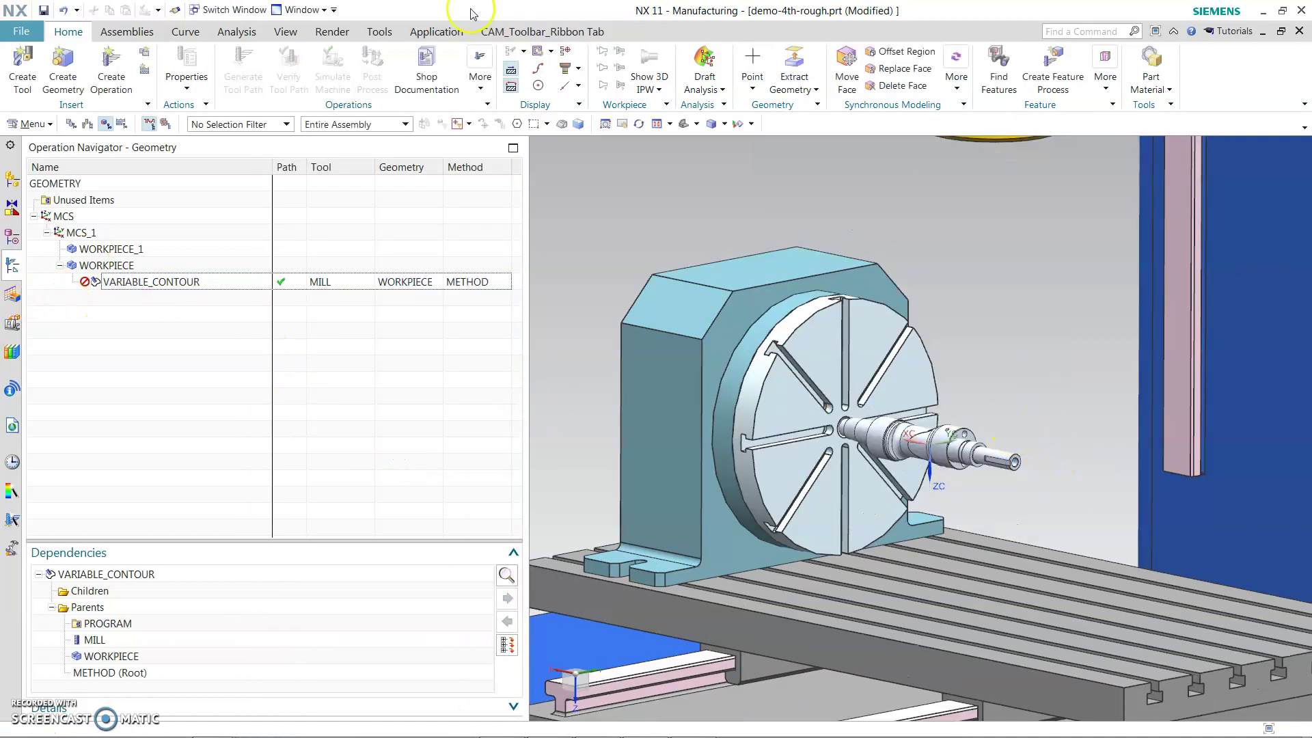
click(88, 125)
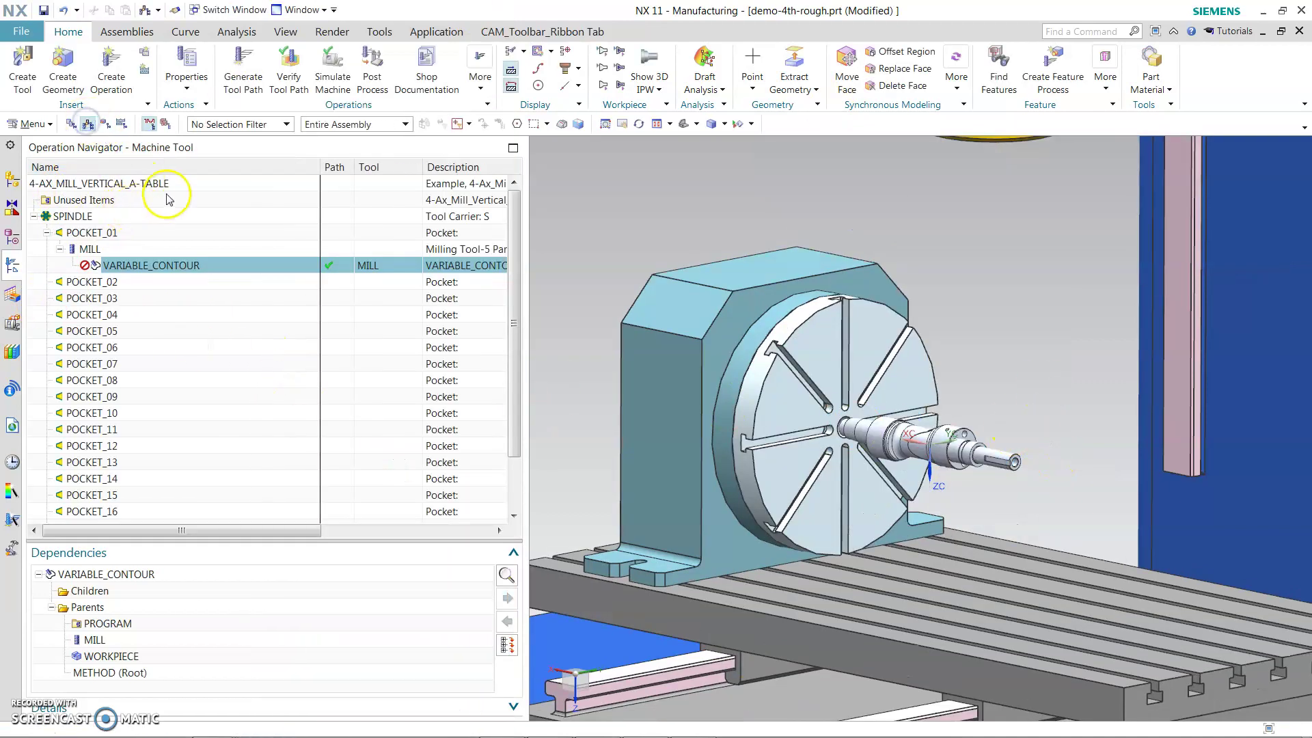
right_click(176, 183)
click(220, 190)
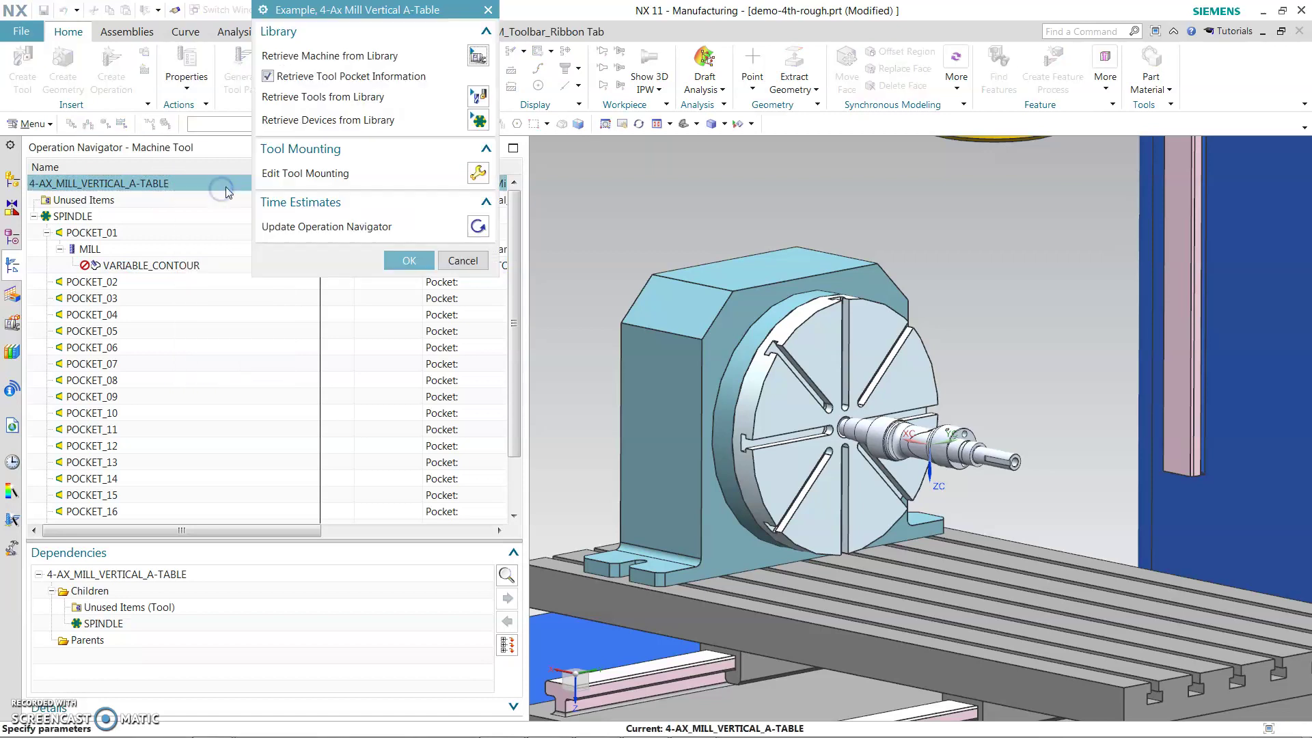
click(463, 261)
right_click(145, 181)
click(194, 206)
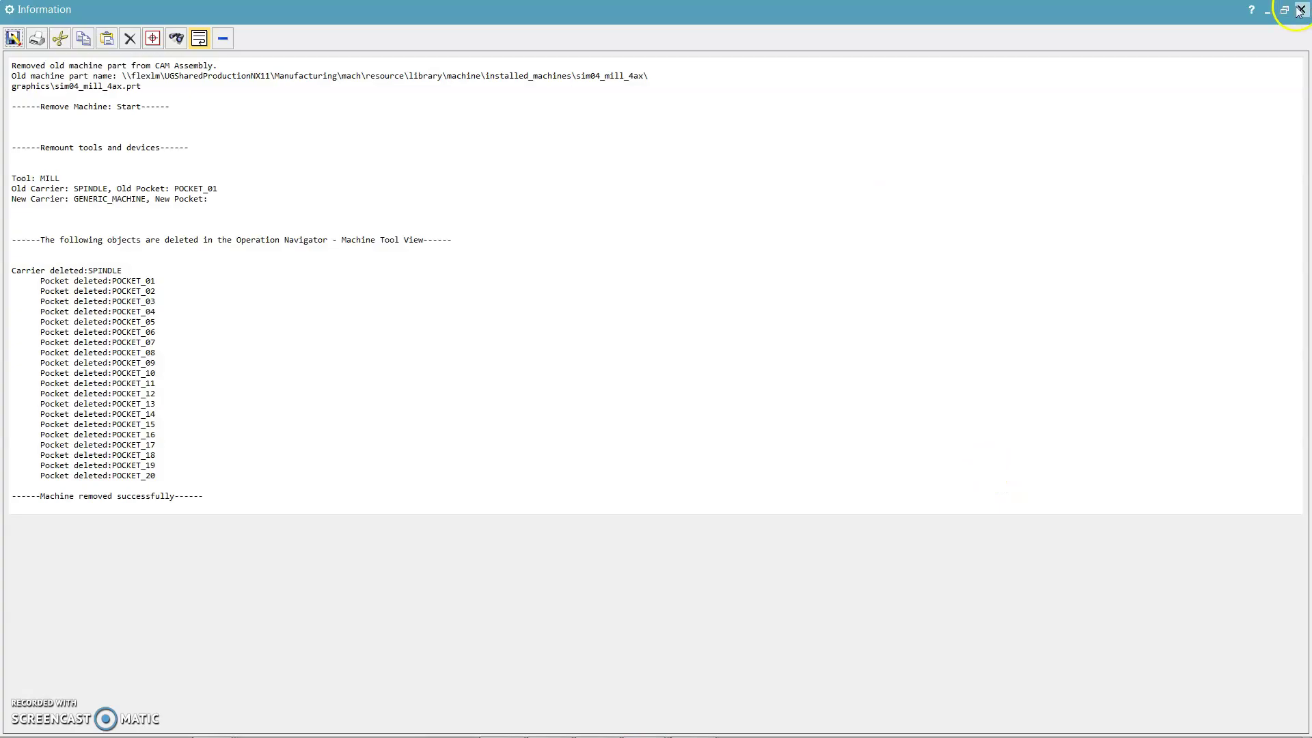
click(1300, 11)
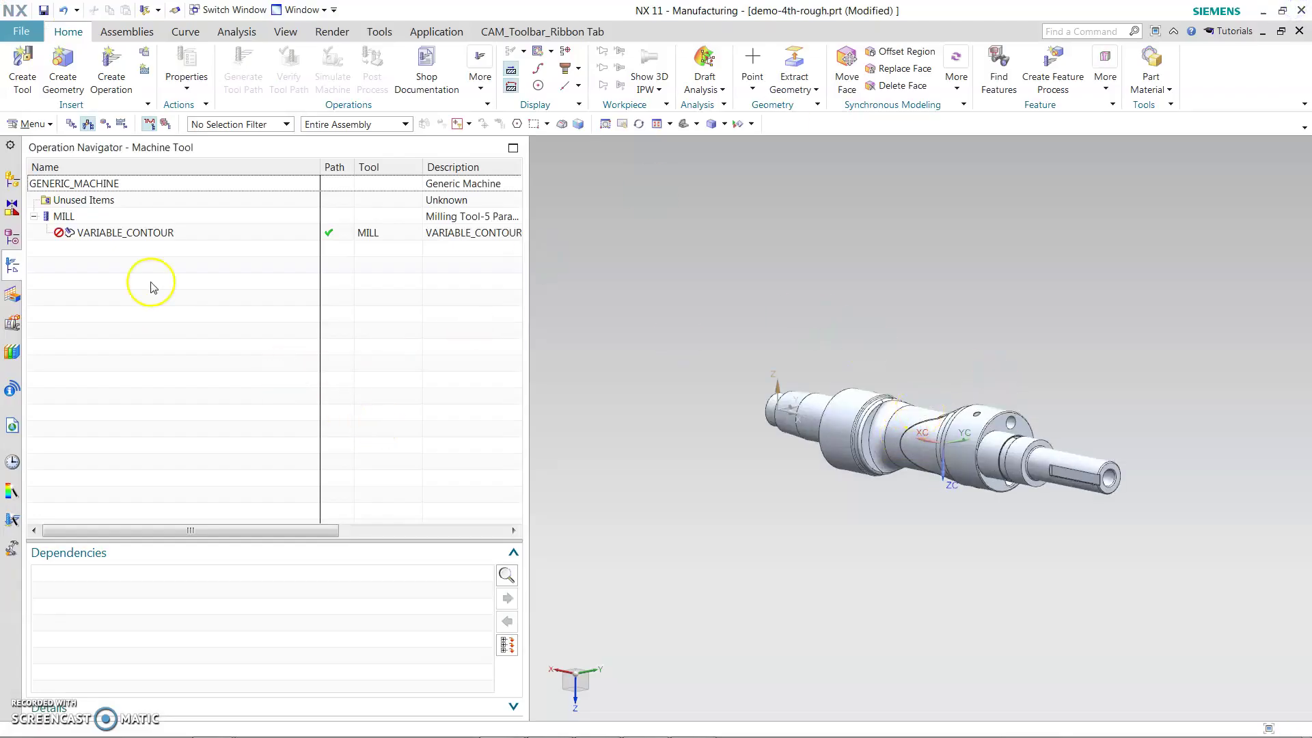
Move VARIABLE_CONTOUR into Unused Items, interrupting the update, and move to Gateway.
click(206, 233)
scroll(842, 425, up, 3)
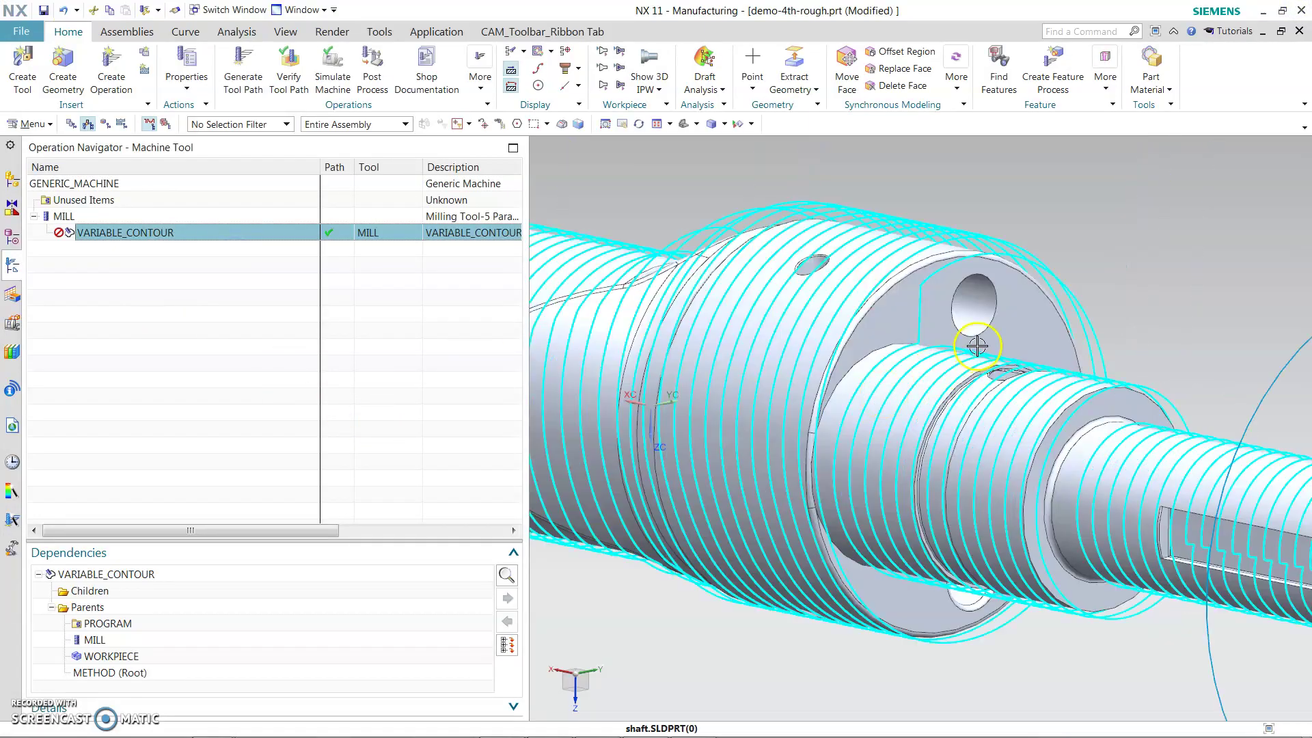
scroll(644, 442, down, 3)
middle_drag(644, 442, 820, 478)
click(208, 412)
click(162, 281)
scroll(820, 296, down, 2)
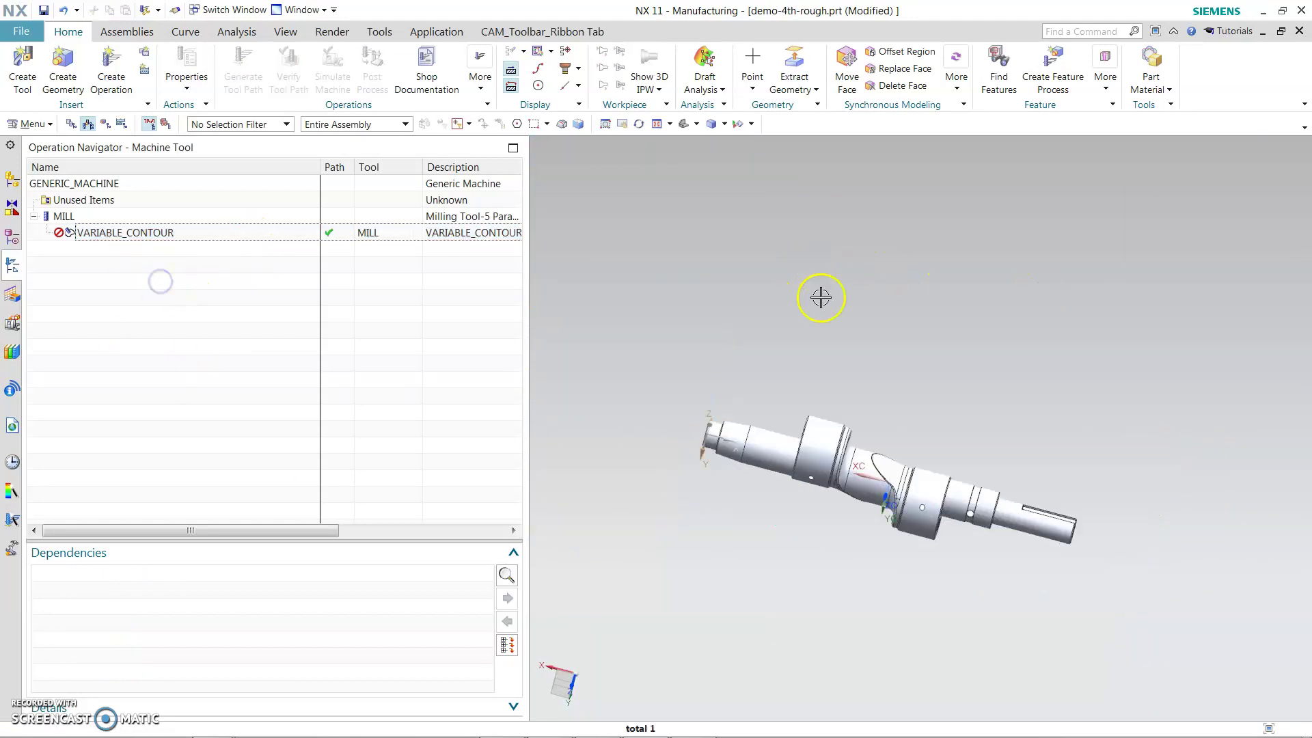
scroll(864, 527, up, 4)
click(175, 237)
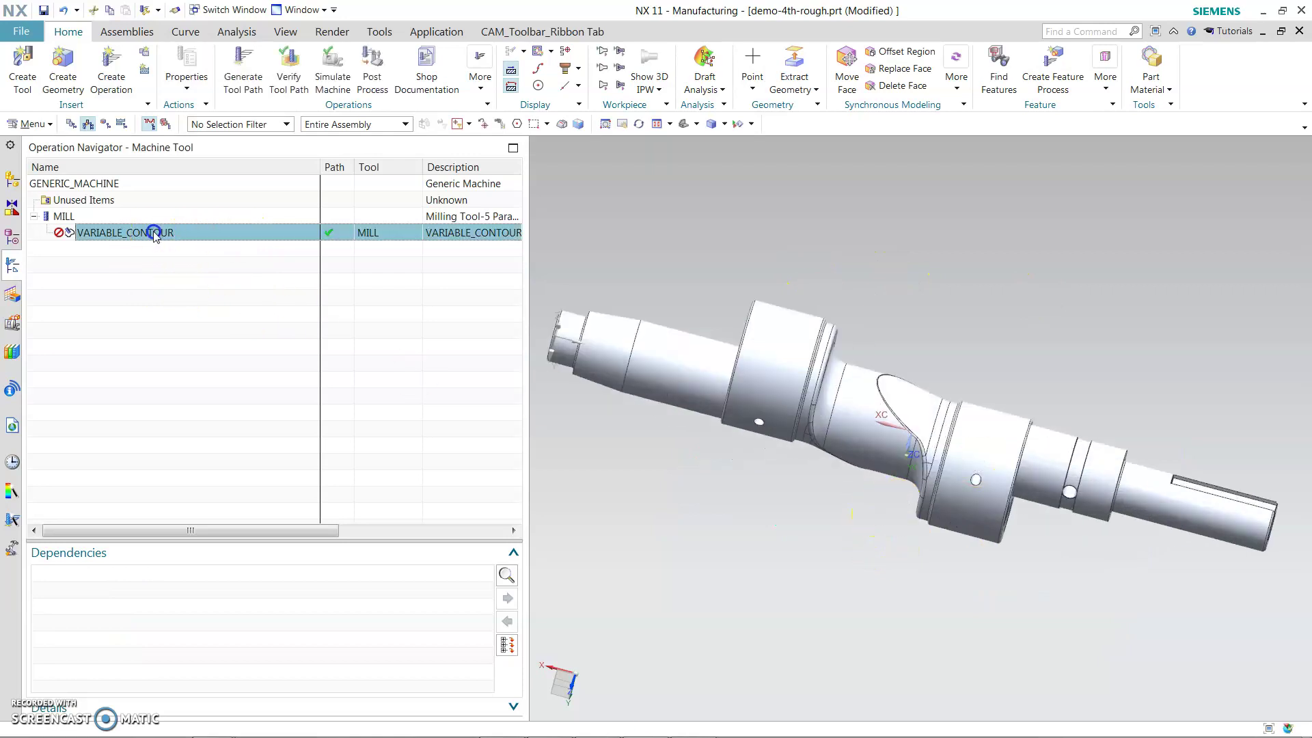
drag(161, 234, 166, 194)
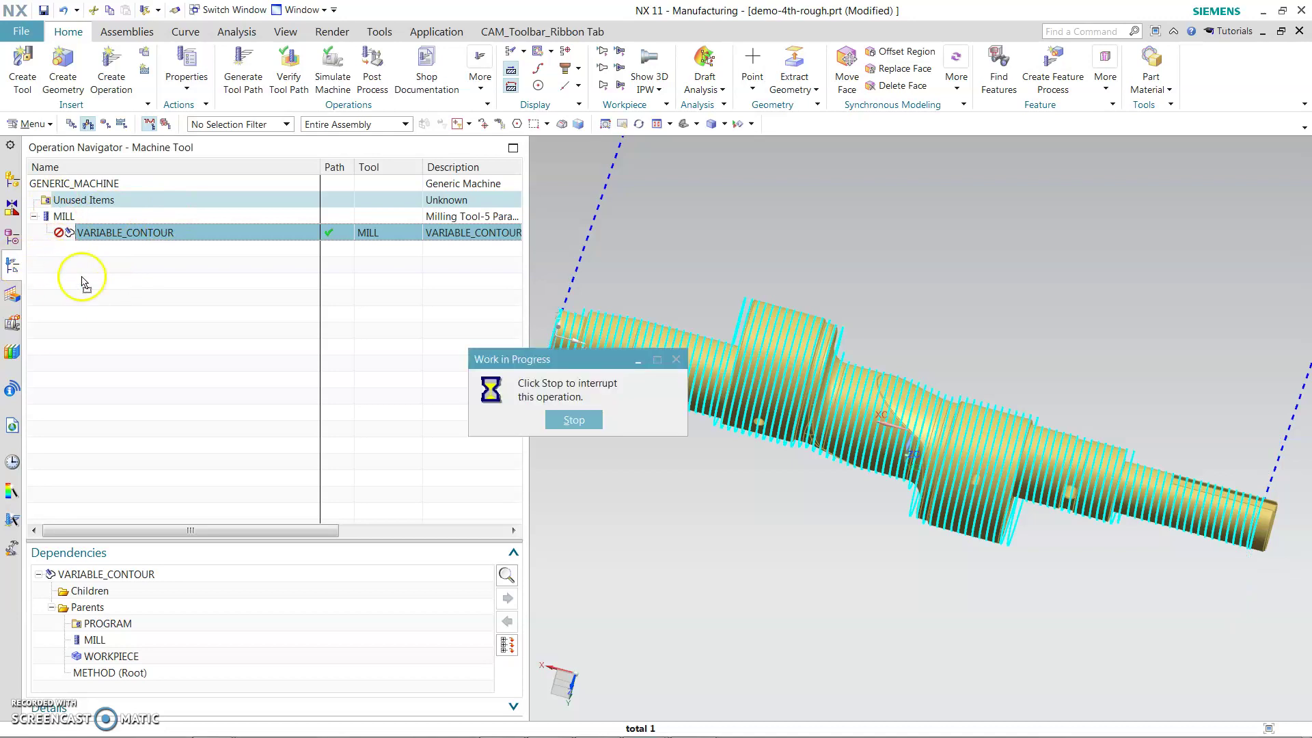
click(581, 424)
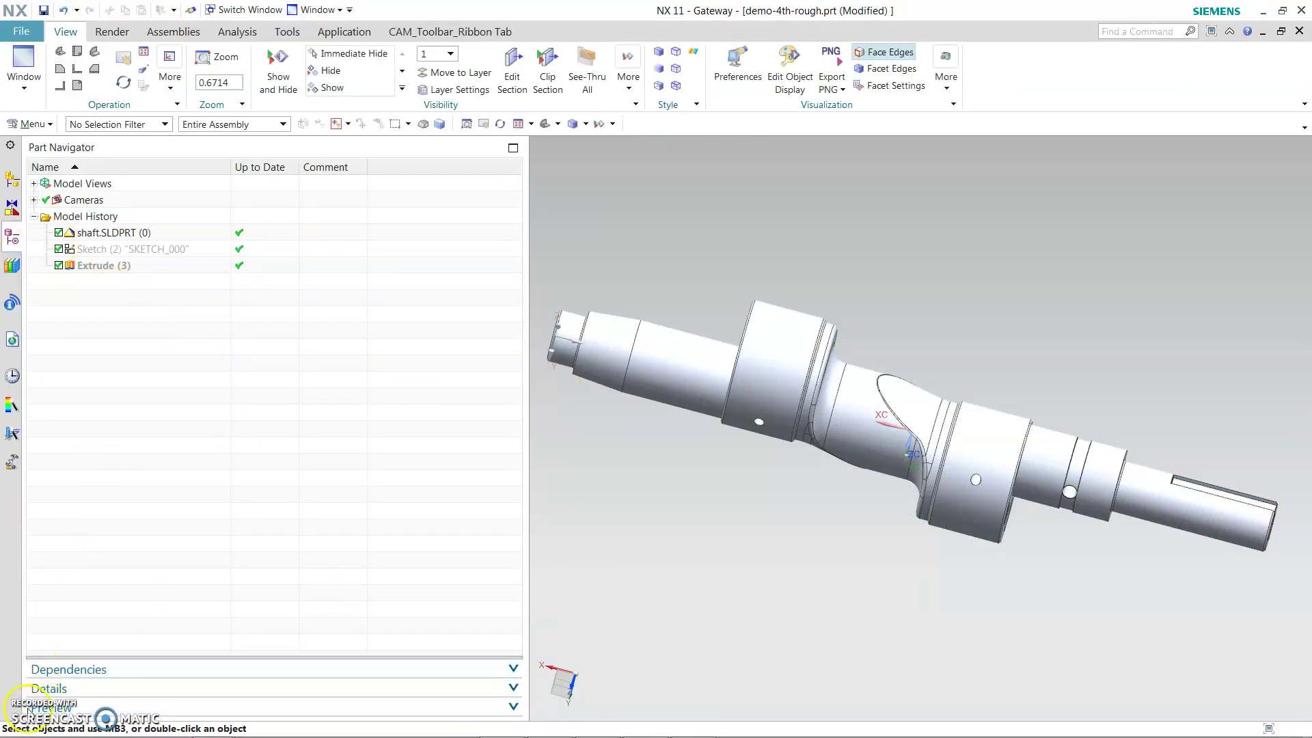
Back in Manufacturing, create coordinate system MCS_2 under MCS with Fixture Offset 2.
key(ctrl+alt+m)
middle_drag(976, 302, 987, 326)
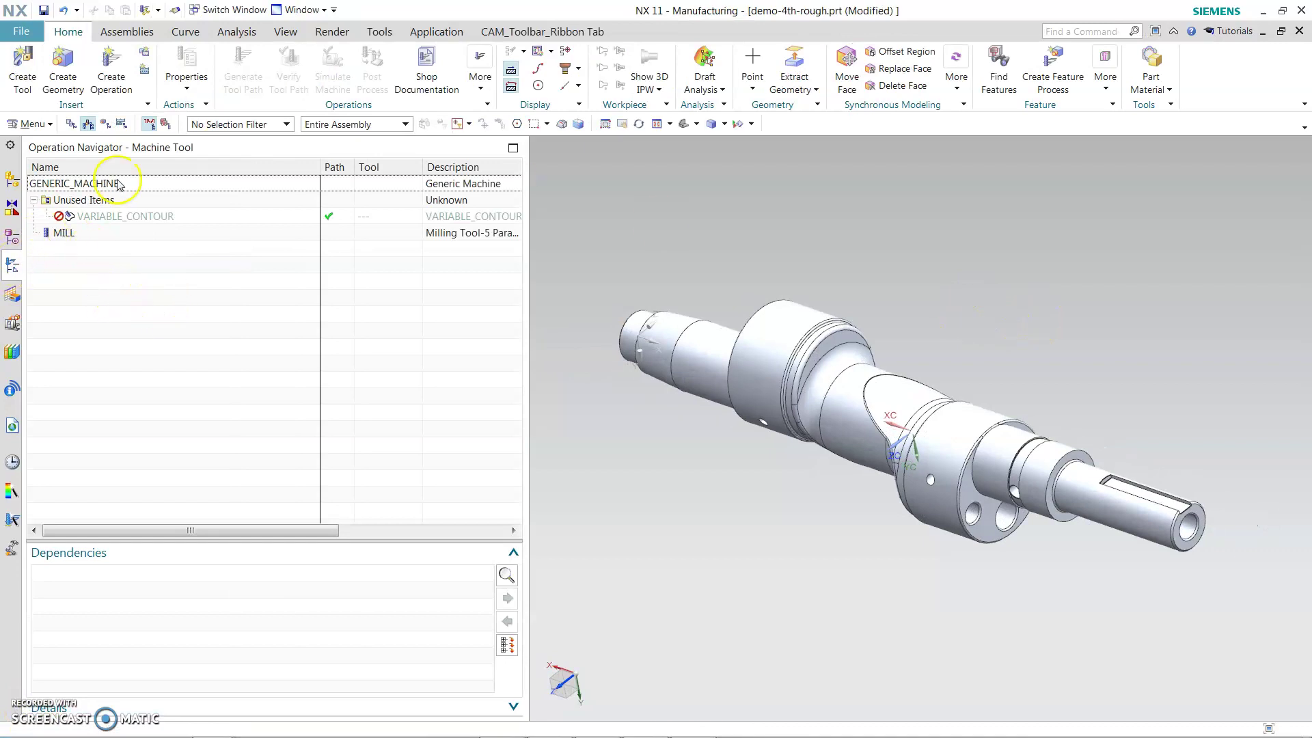
click(105, 123)
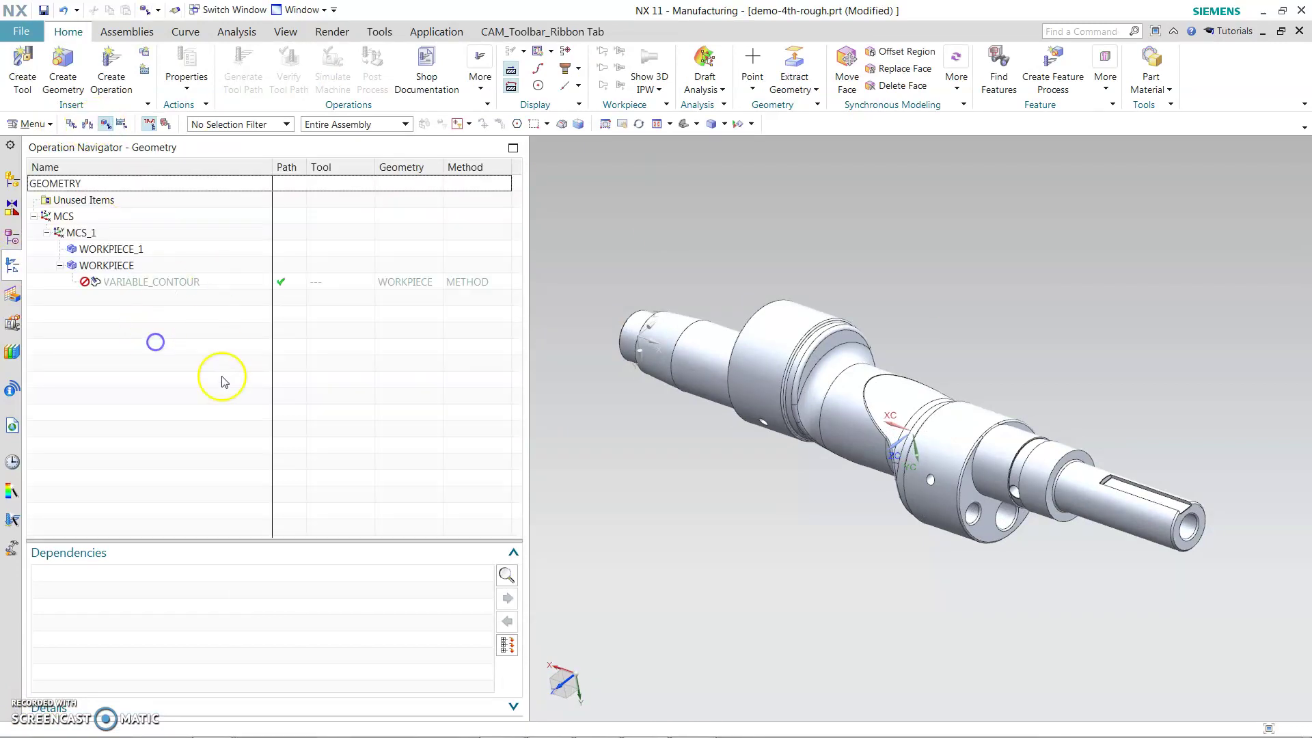
click(120, 215)
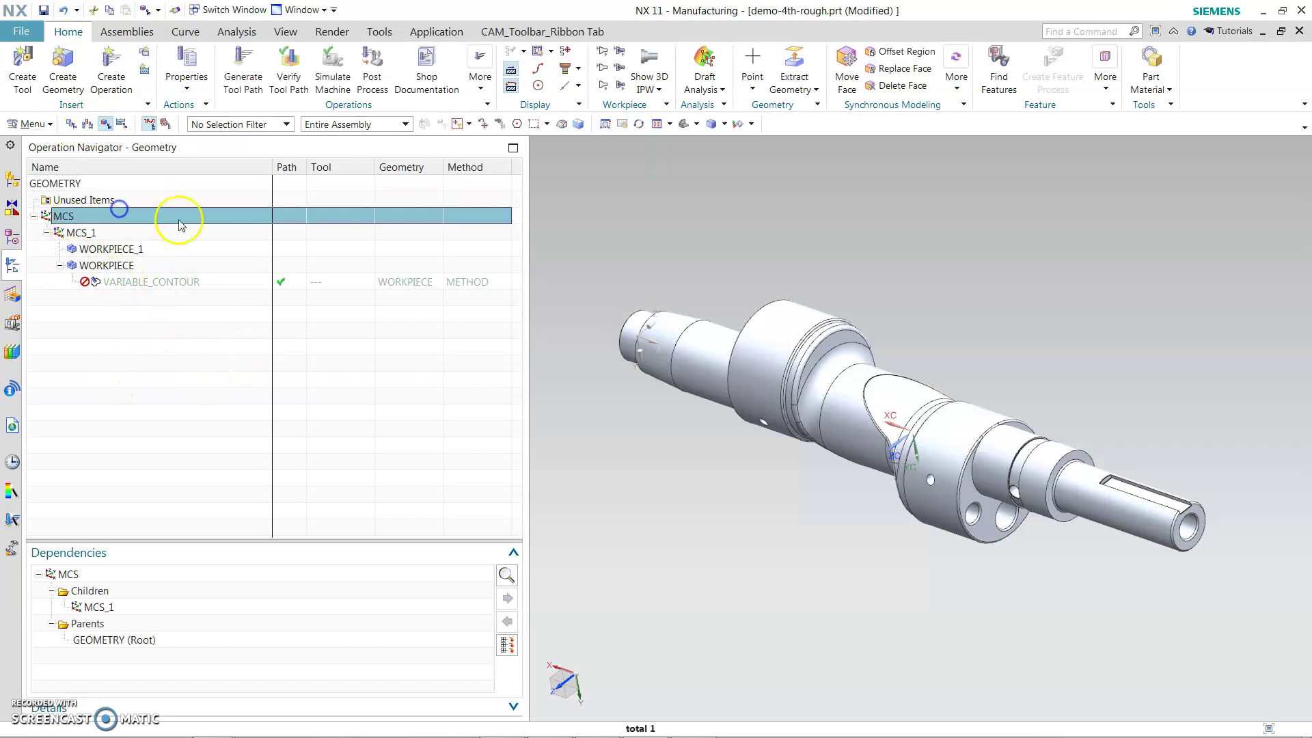
click(65, 73)
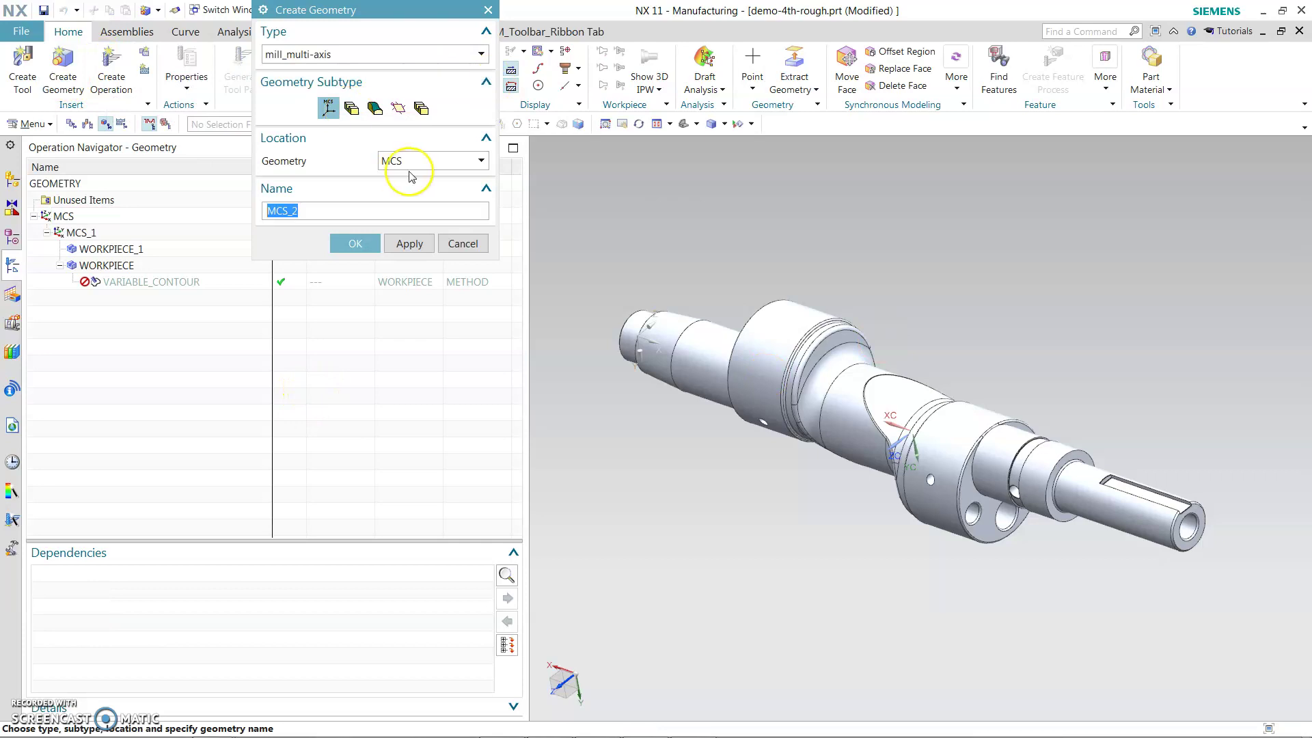
click(358, 243)
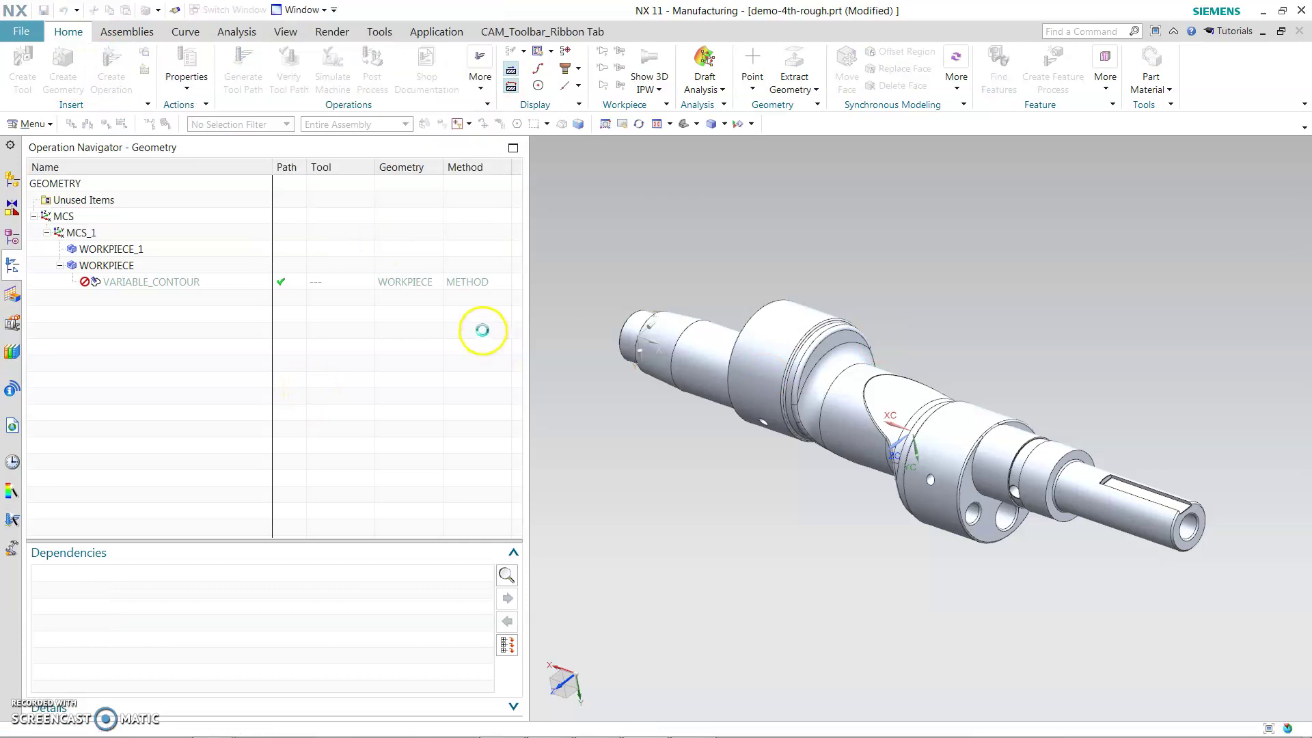
scroll(834, 242, down, 2)
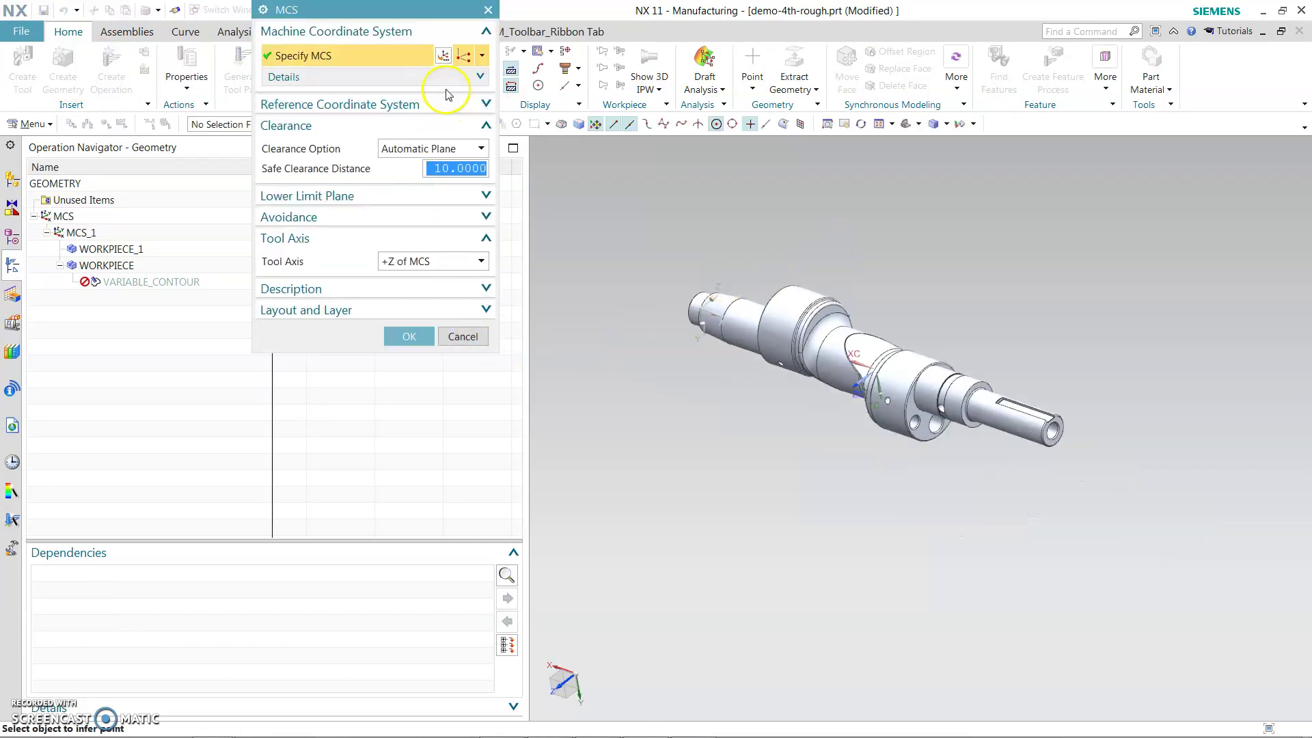
click(451, 80)
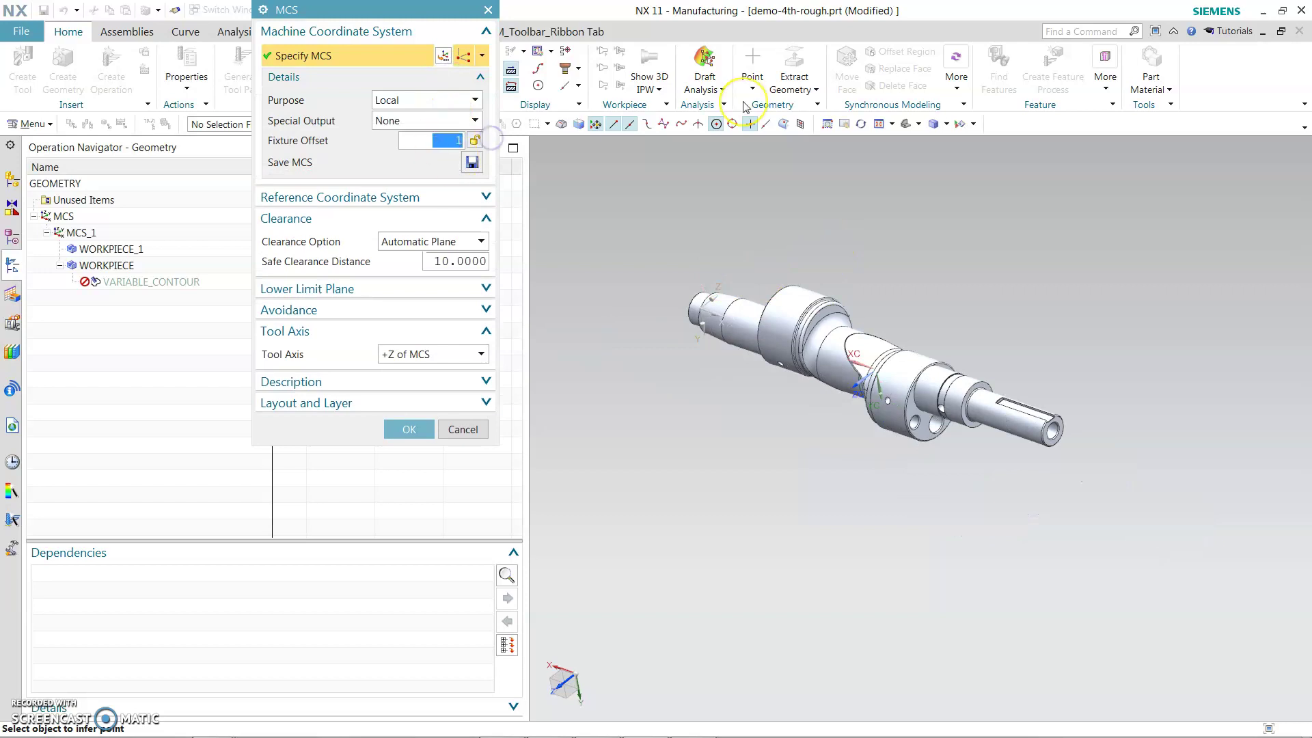
text(2)
click(409, 429)
click(114, 338)
click(191, 304)
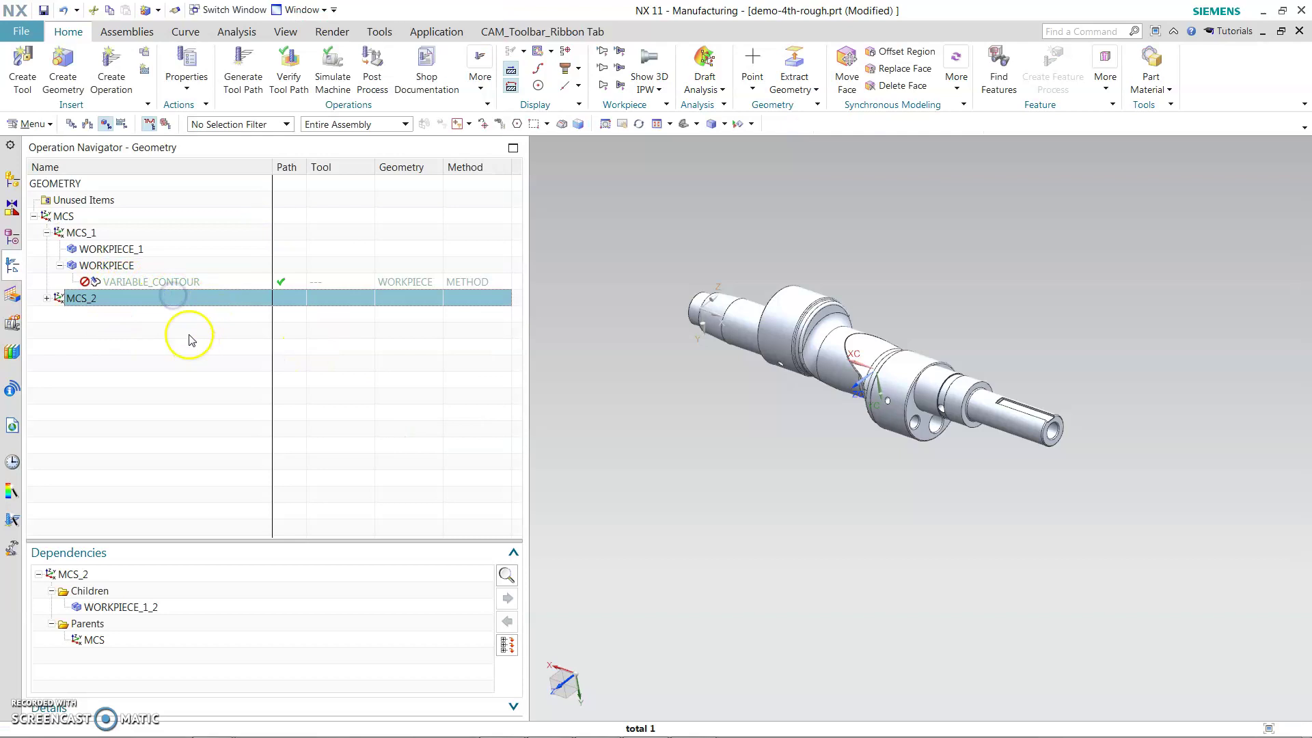
Create WORKPIECE_2 under MCS_2 with the shaft as its part geometry.
click(63, 68)
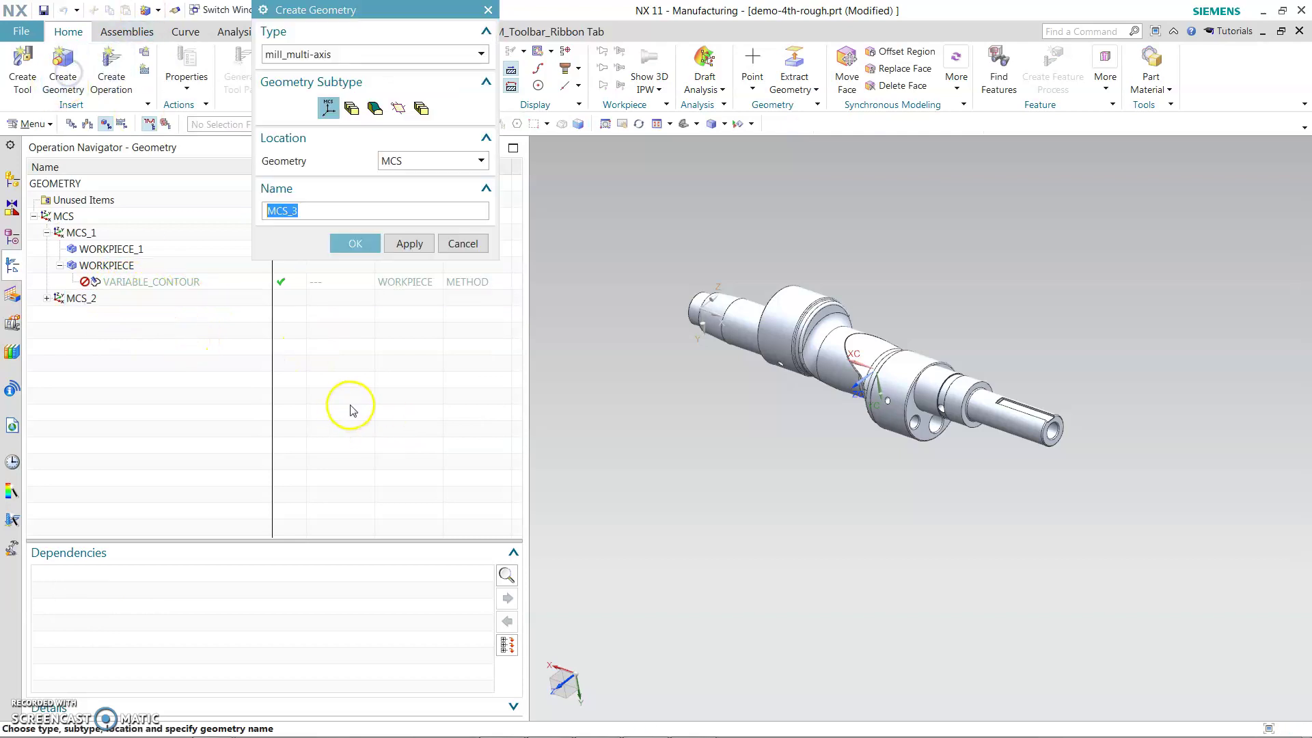
click(438, 162)
click(440, 225)
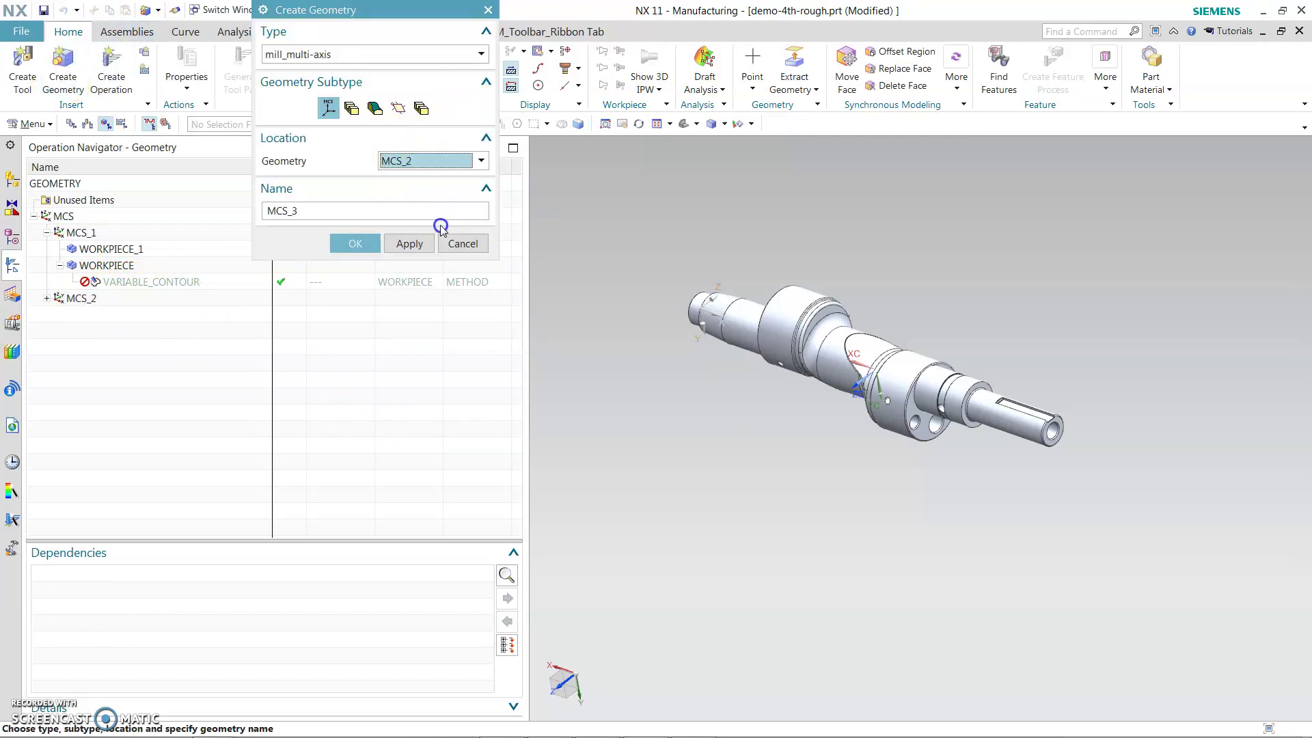
click(348, 243)
click(462, 54)
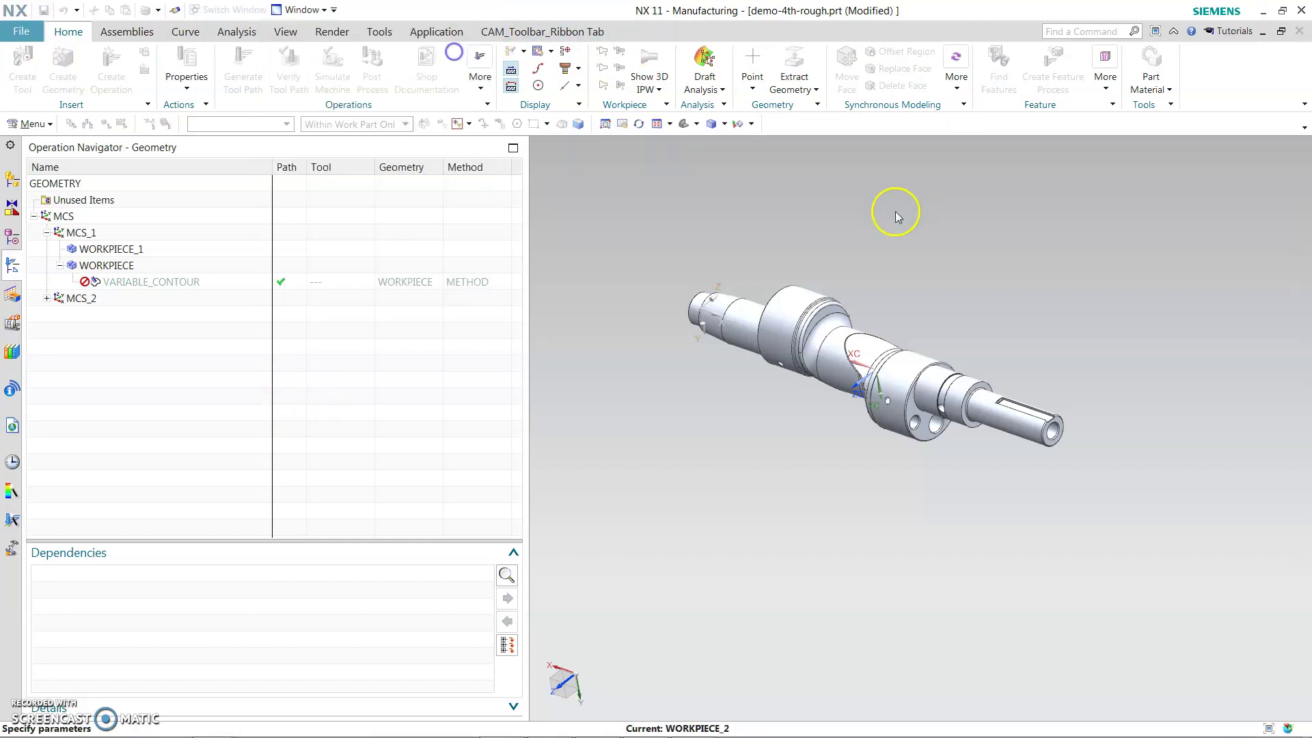
click(798, 308)
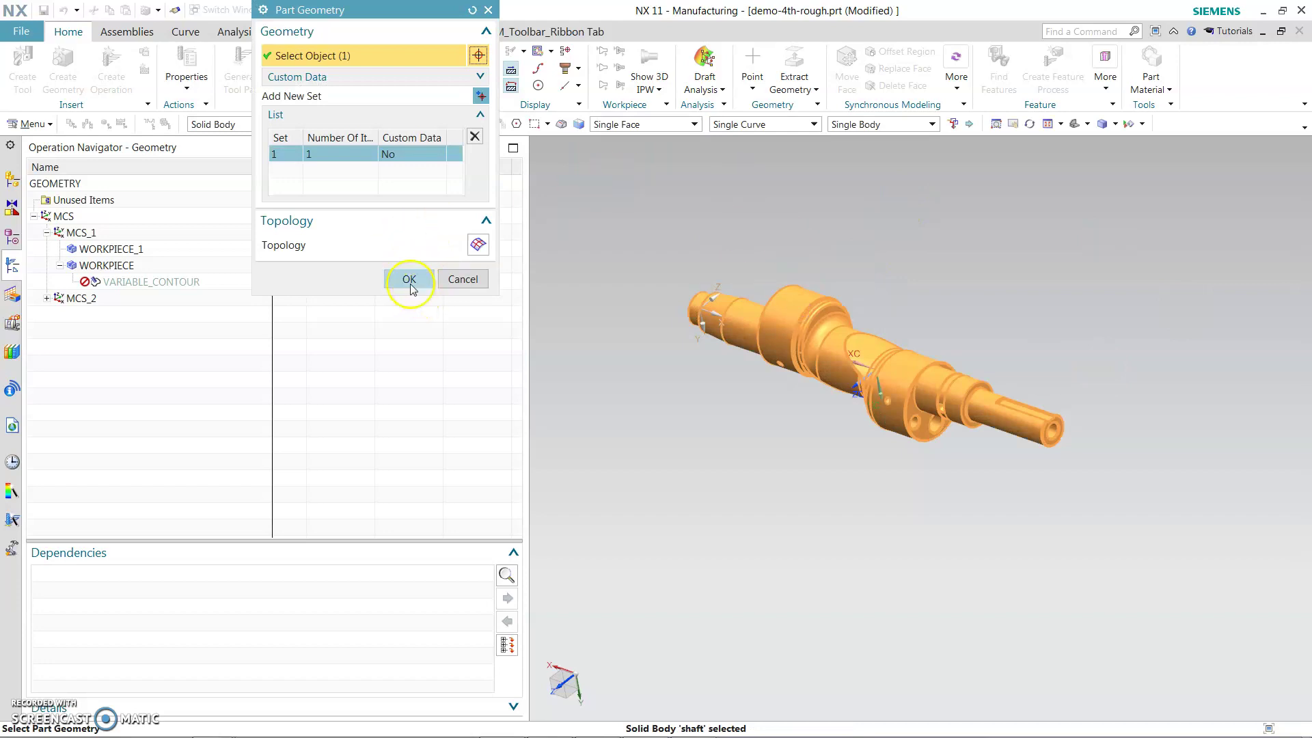
click(408, 279)
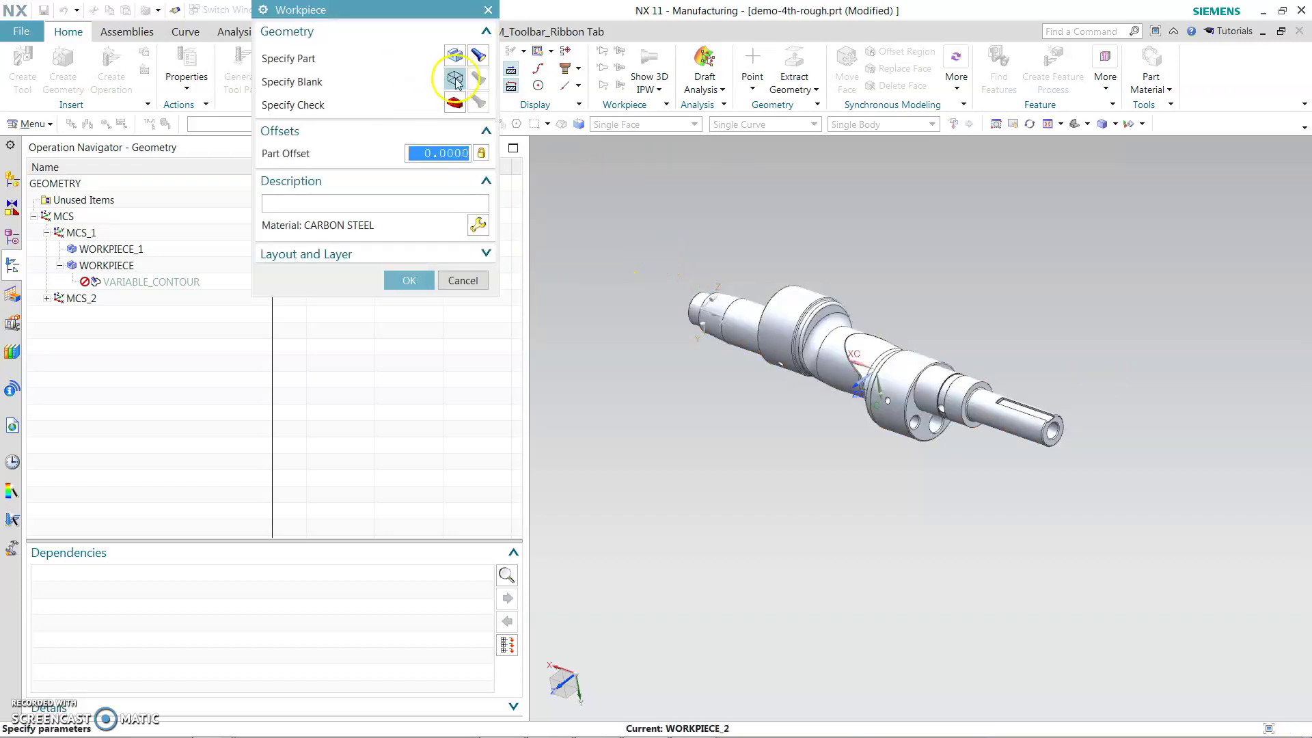
Show Extrude (3) and set the extruded cylinder as WORKPIECE_2's blank.
click(455, 77)
click(14, 237)
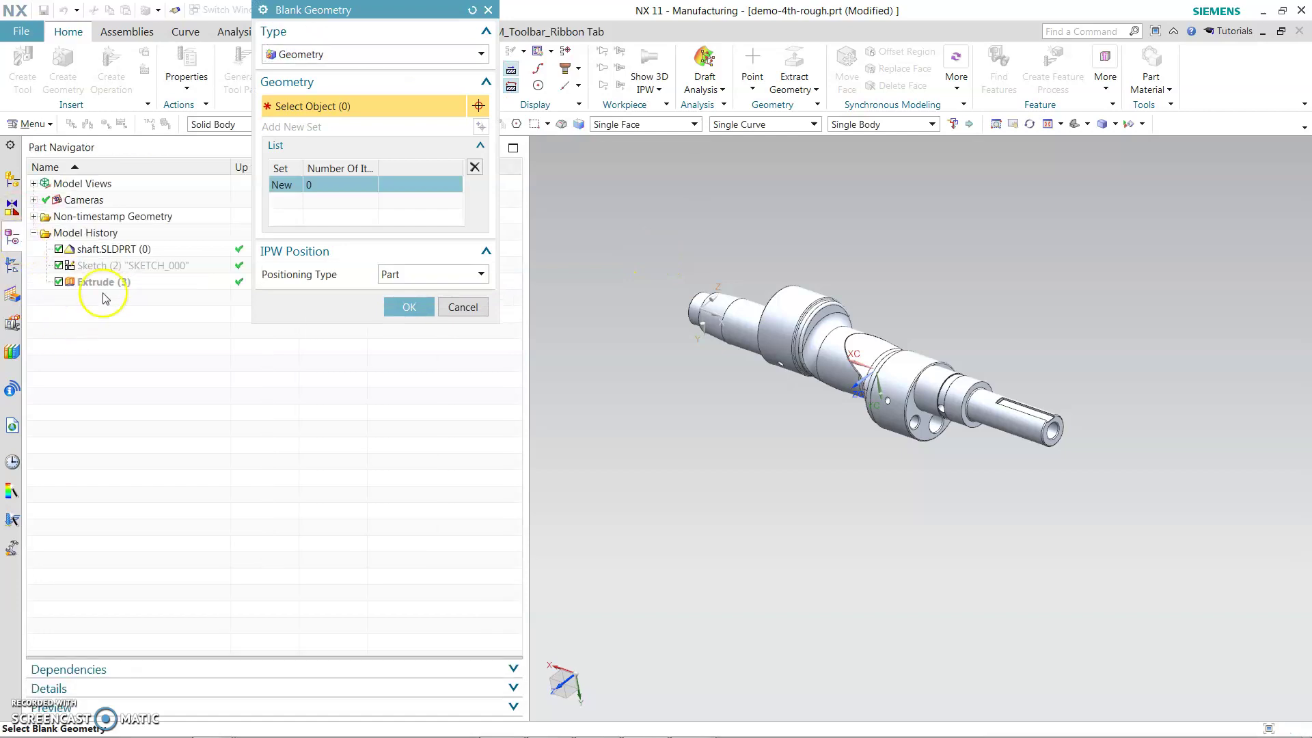
right_click(123, 281)
click(159, 287)
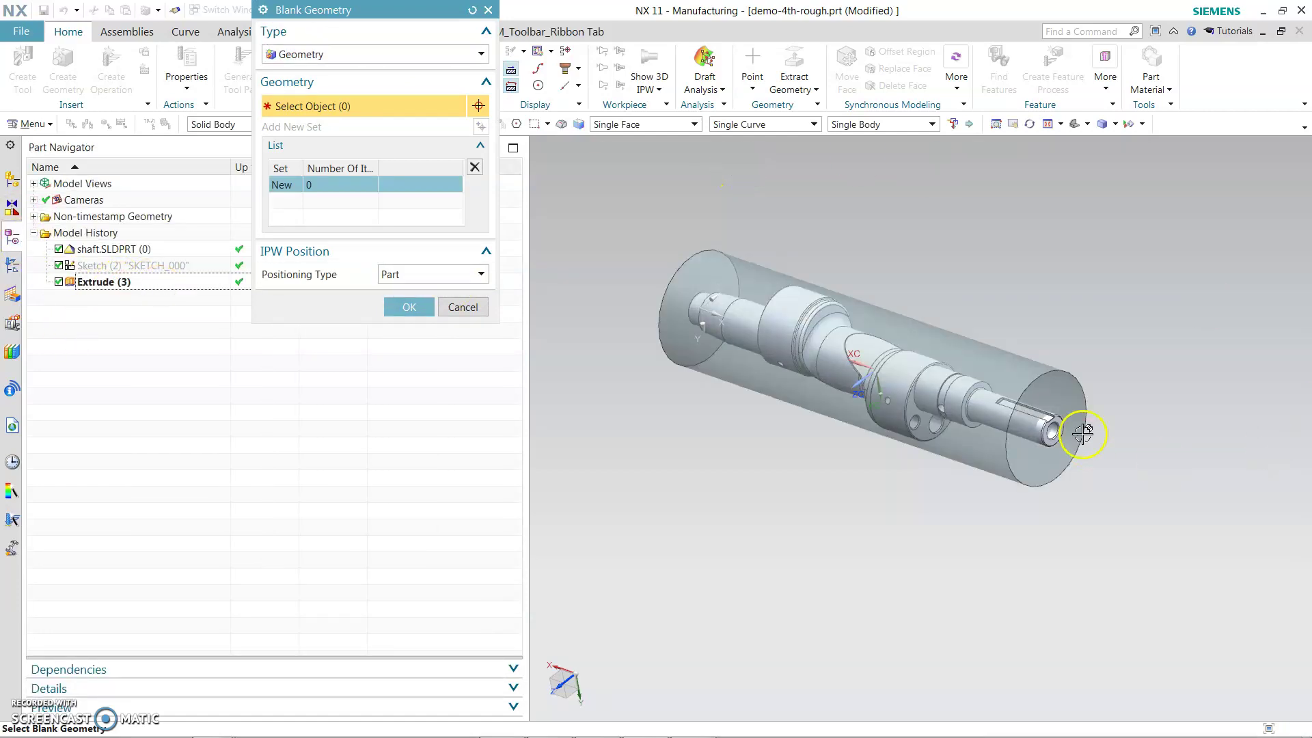
click(945, 352)
click(405, 361)
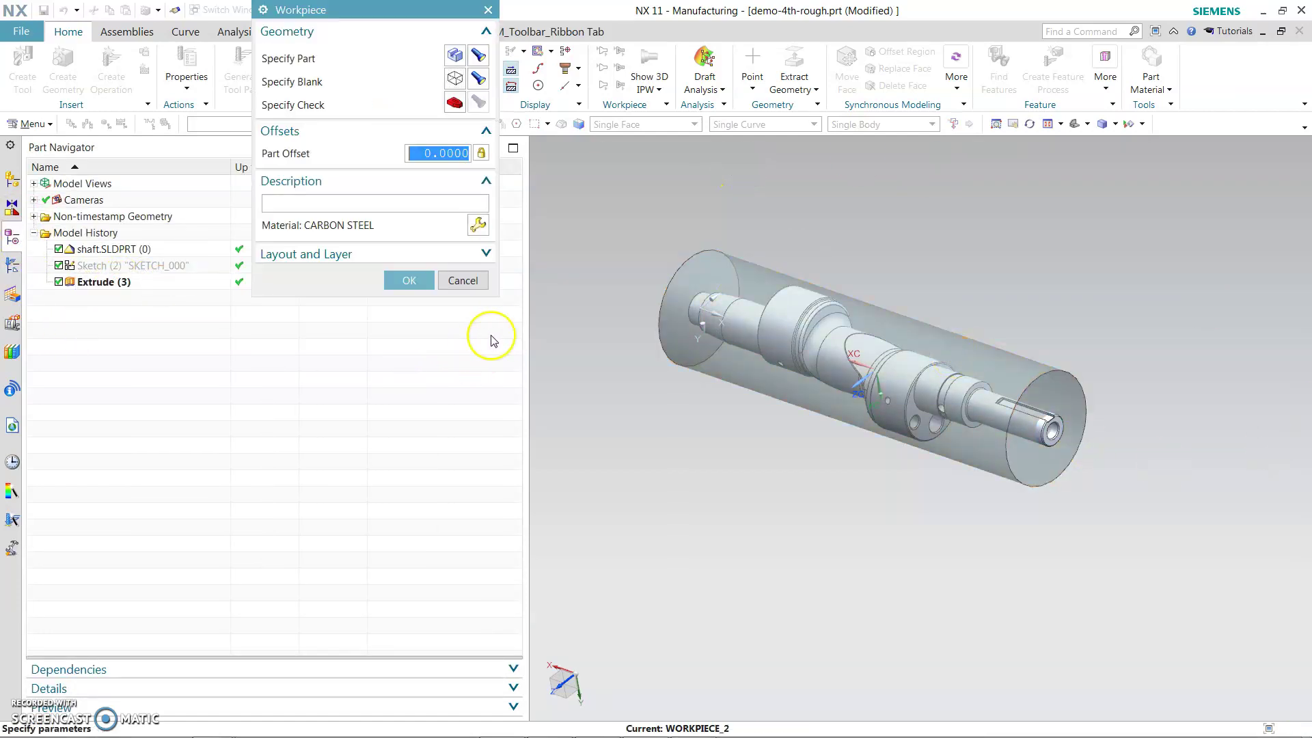
click(409, 280)
click(12, 267)
click(142, 331)
click(157, 318)
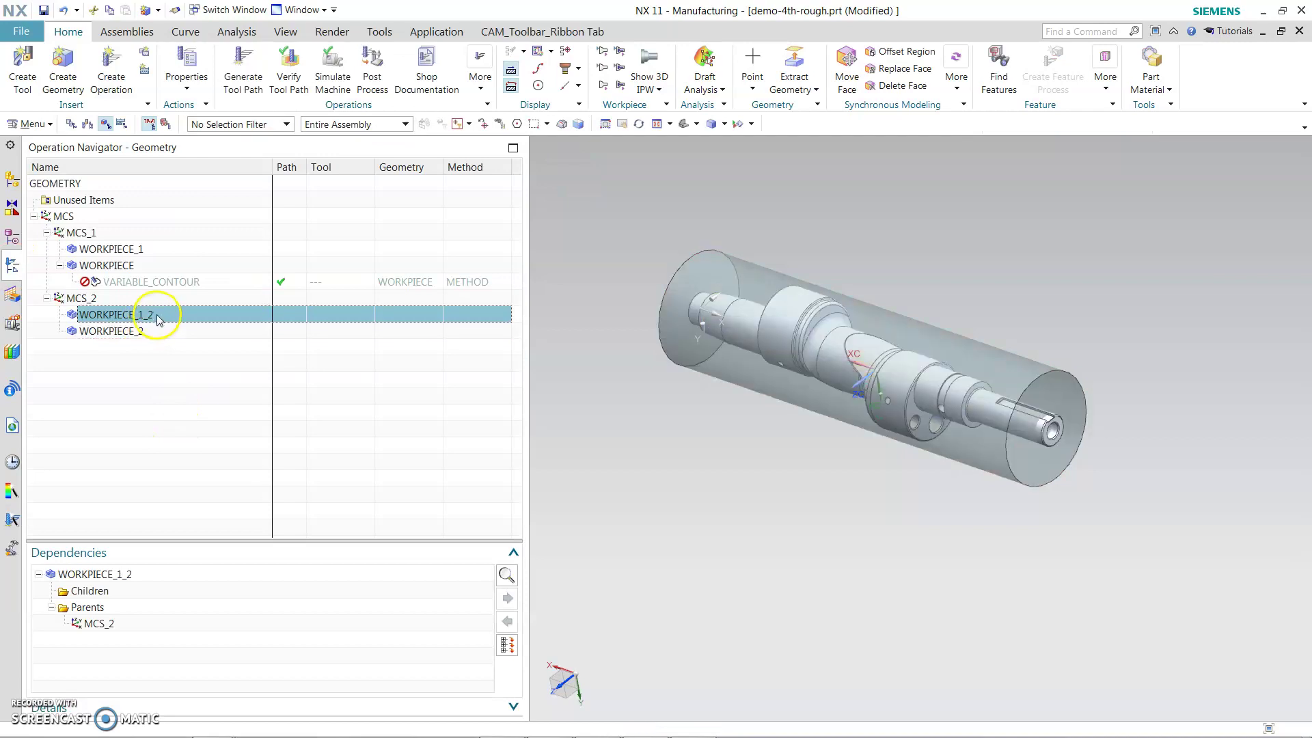
Start a new Variable Contour operation assigned to PROGRAM and the MILL tool.
click(156, 332)
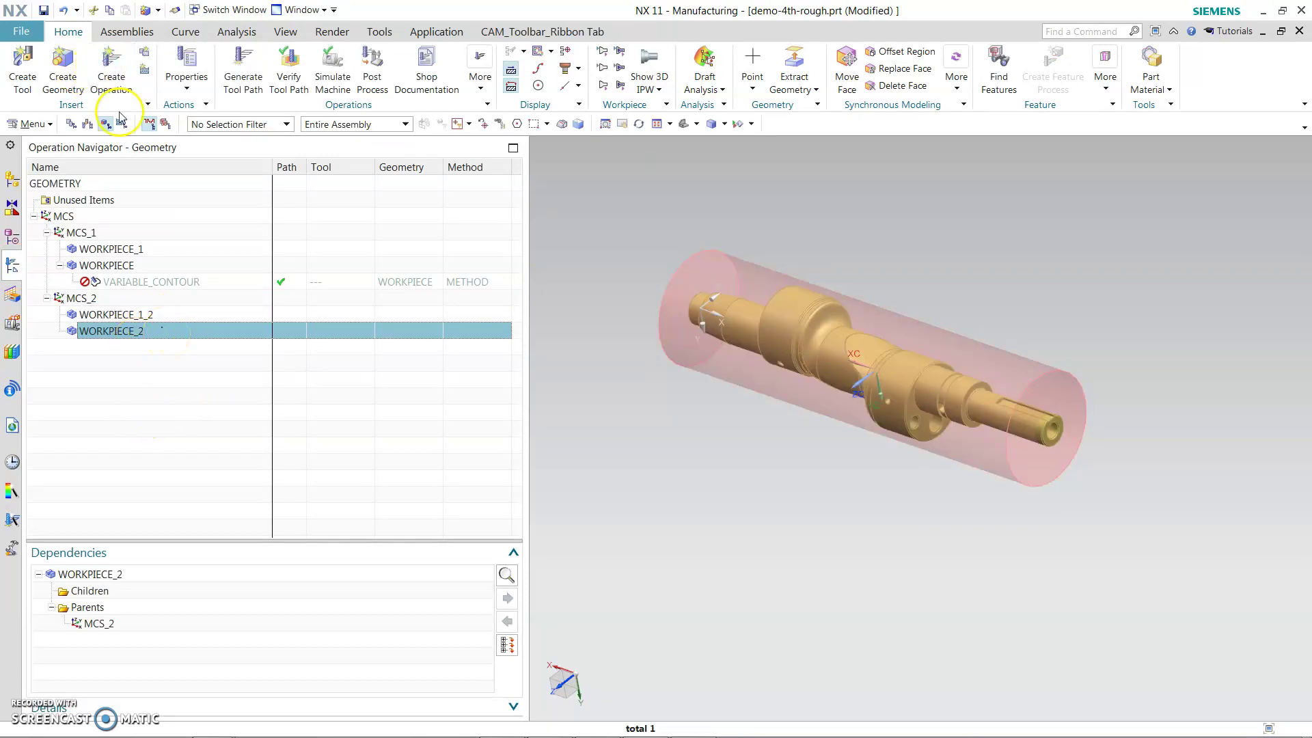
click(111, 71)
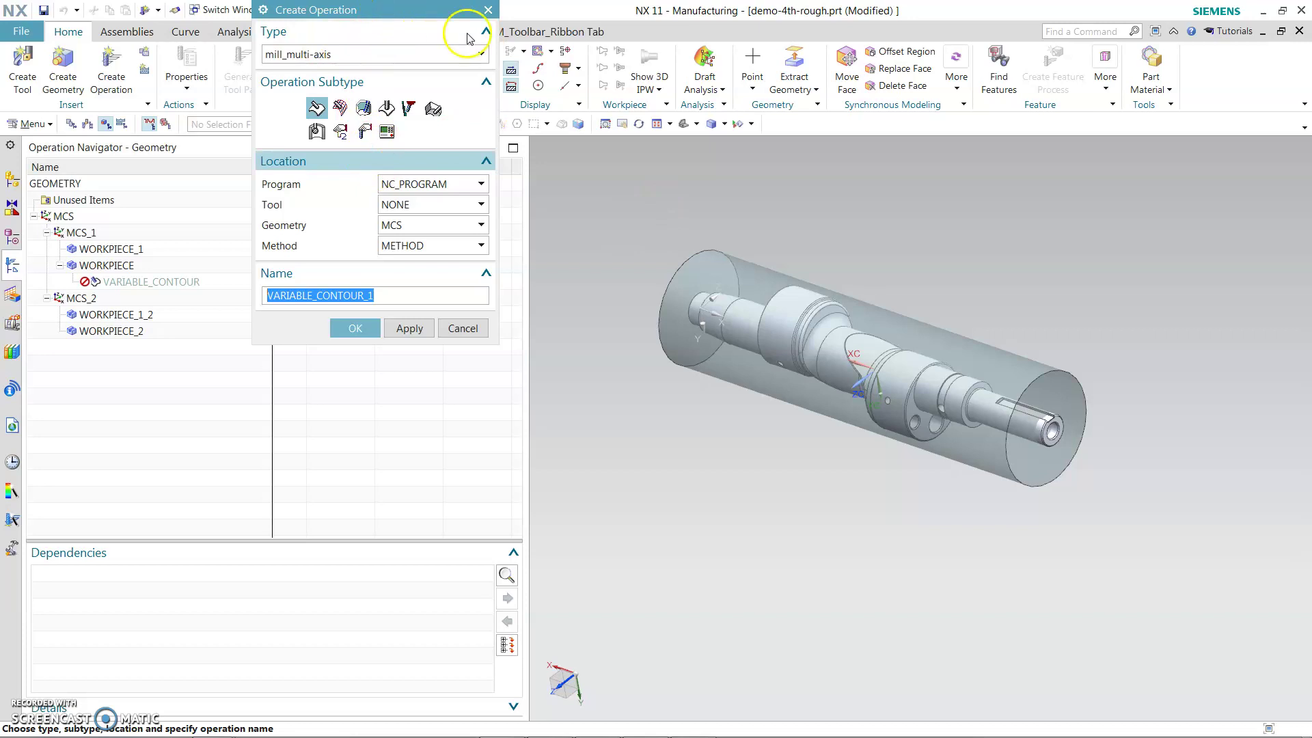
drag(410, 9, 418, 97)
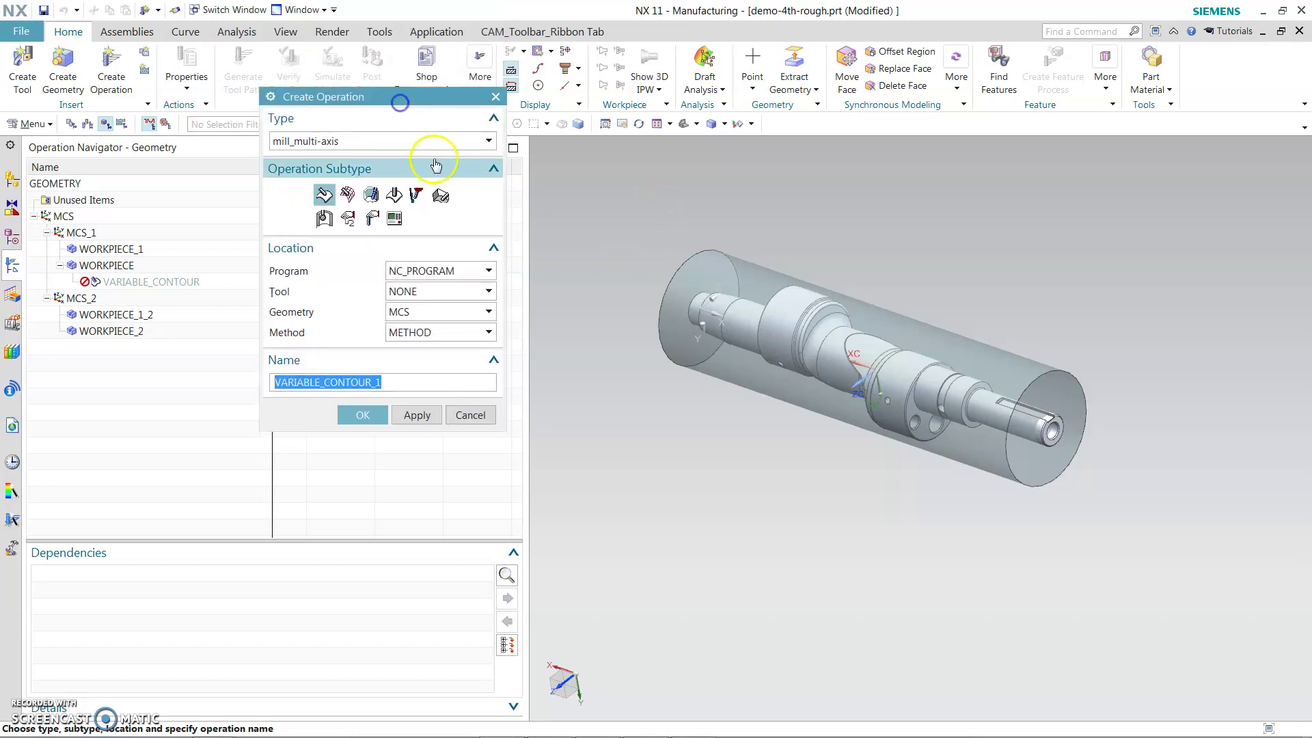
click(460, 271)
click(456, 316)
click(457, 293)
click(472, 324)
Set the geometry parent to WORKPIECE_2 and create VARIABLE_CONTOUR_1.
click(460, 311)
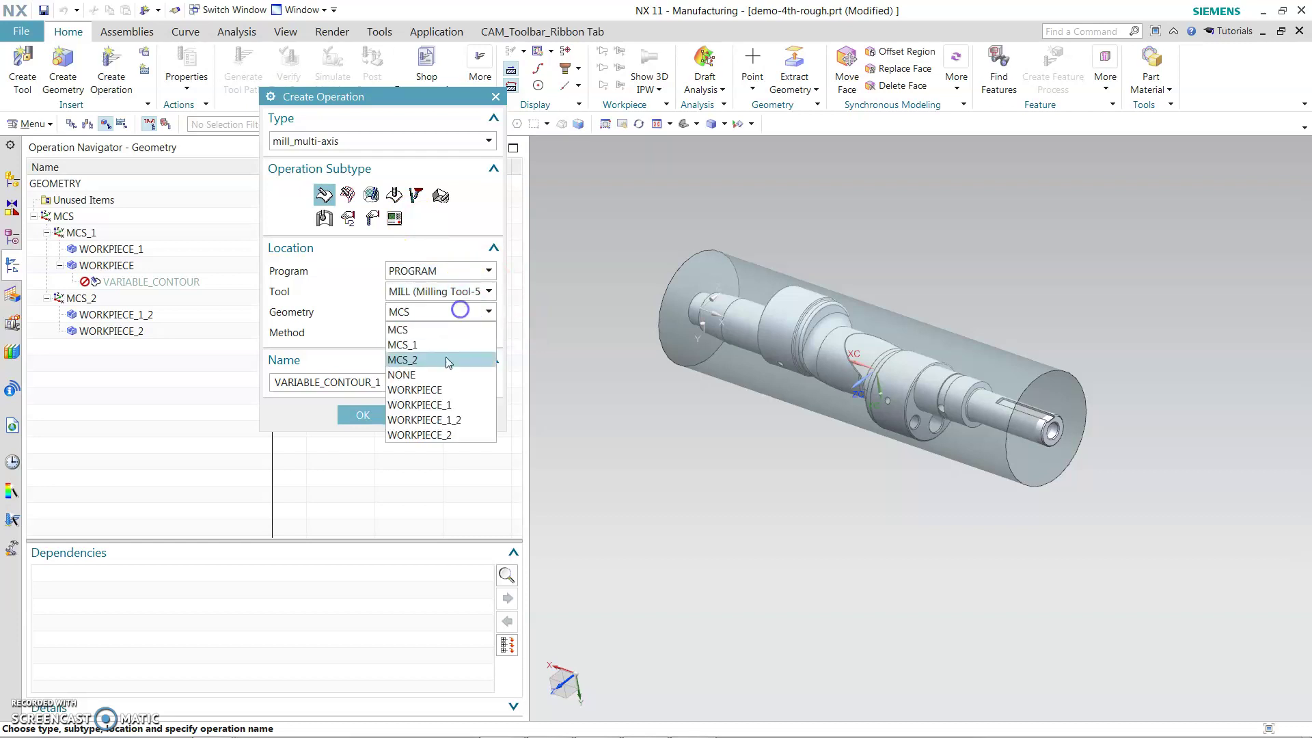
click(453, 436)
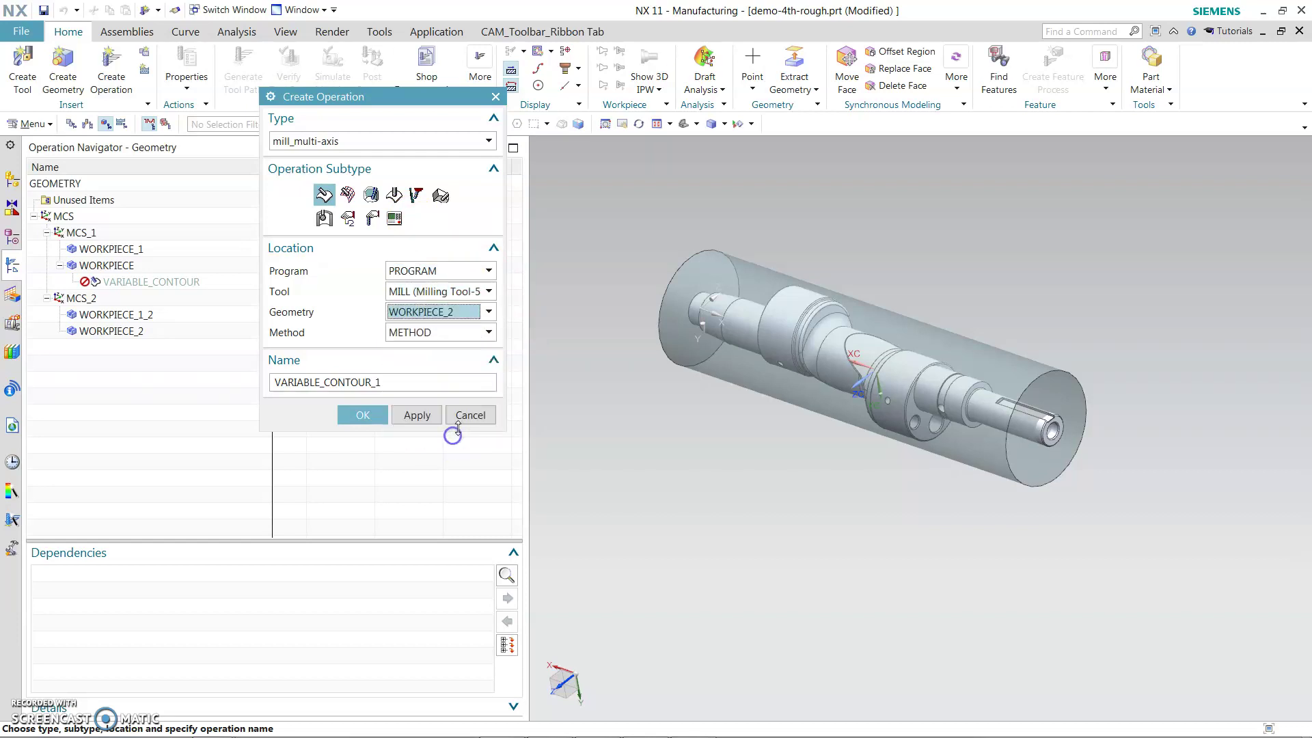
click(460, 312)
click(441, 416)
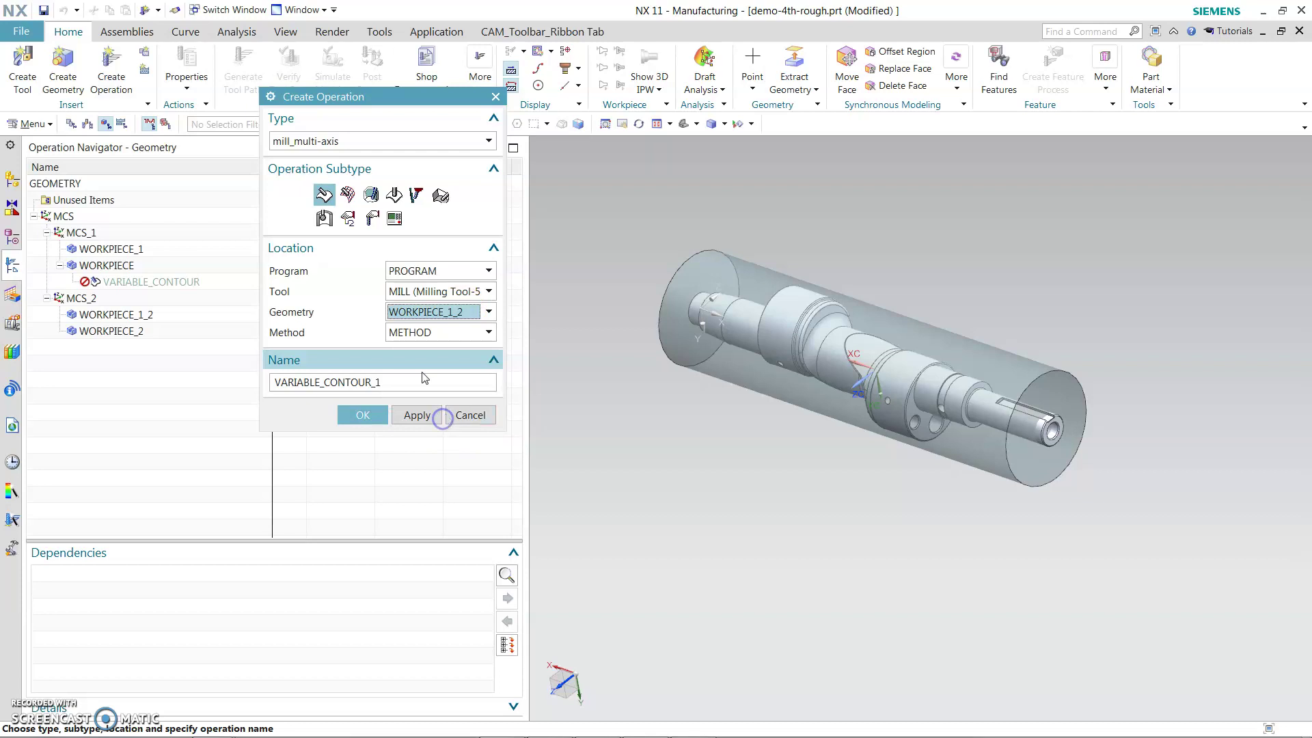
click(136, 316)
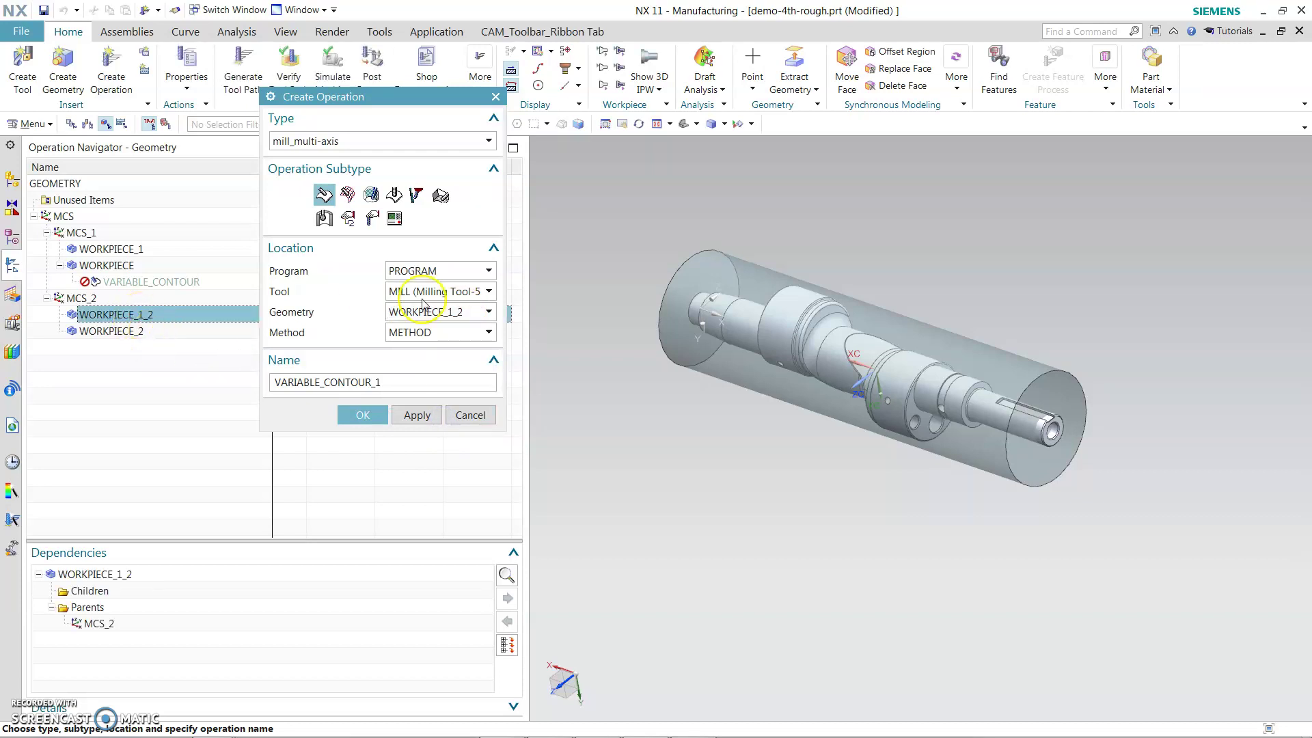
click(444, 312)
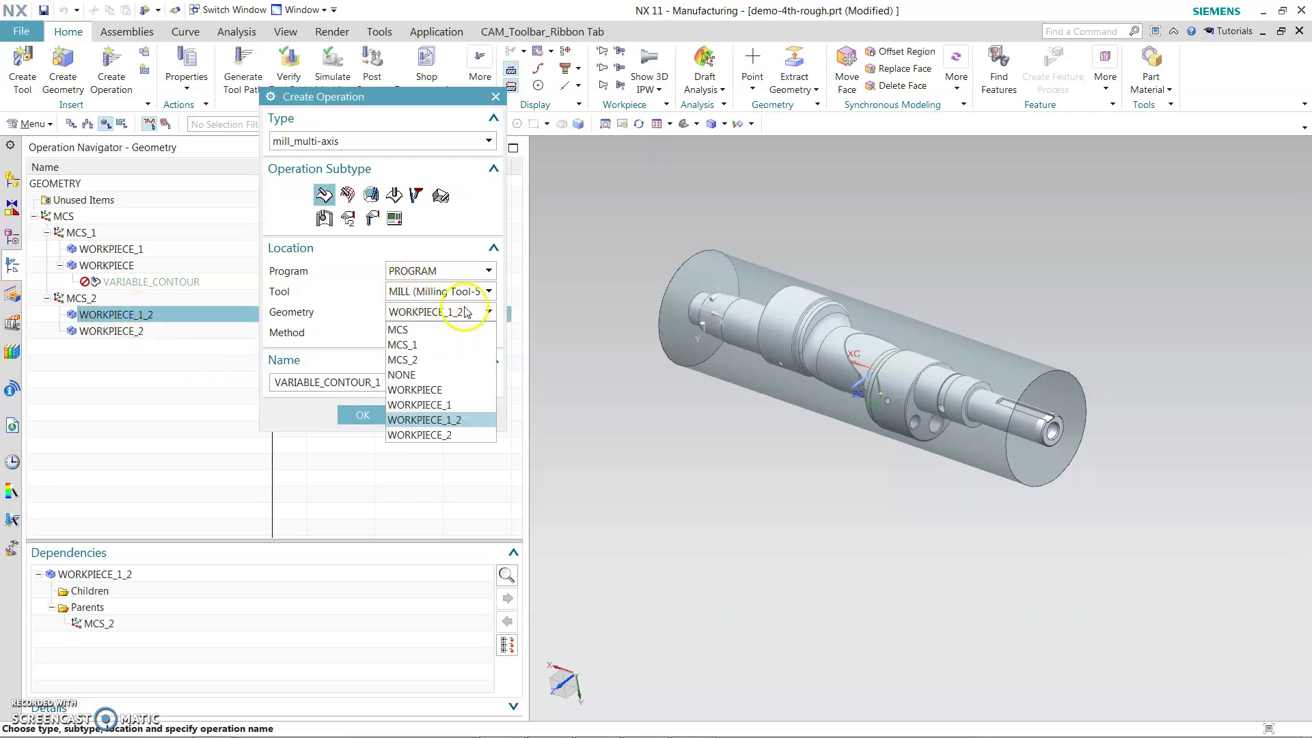
click(441, 433)
click(363, 415)
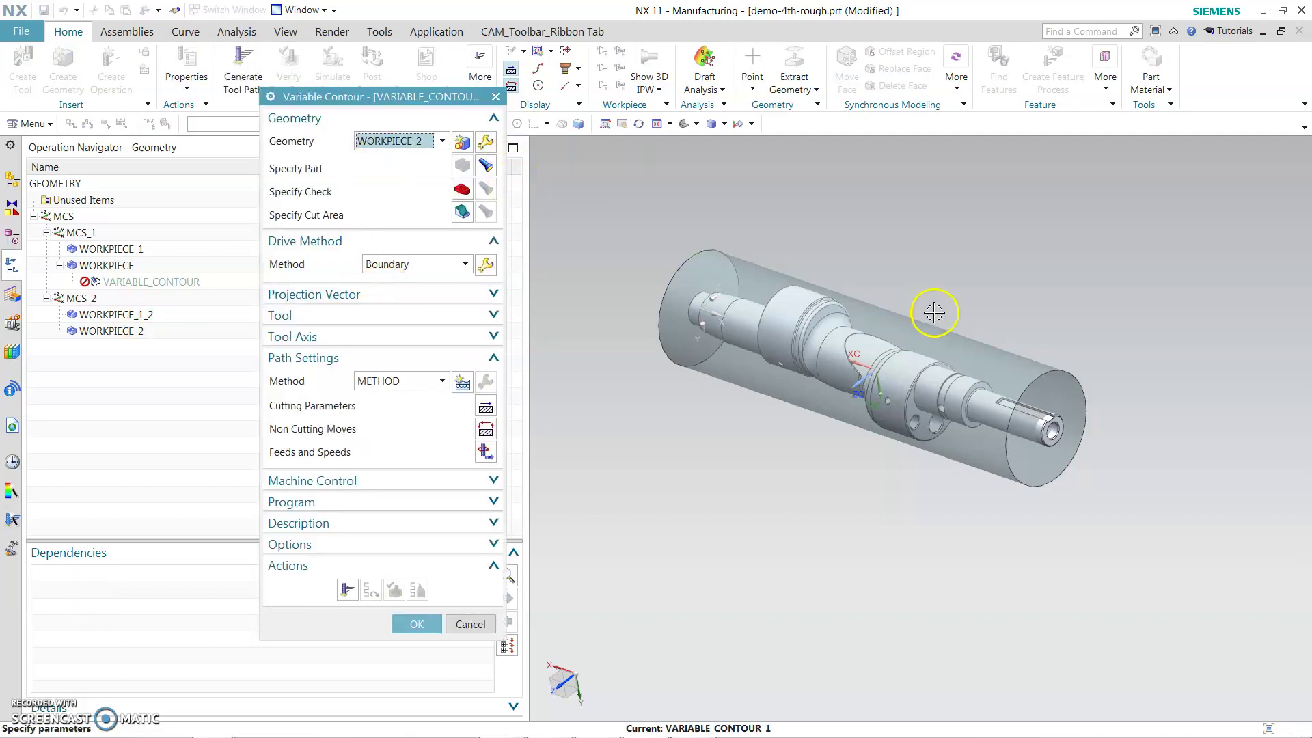
Switch the drive method to Surface Area using the blank cylinder's face as drive geometry.
scroll(820, 253, down, 1)
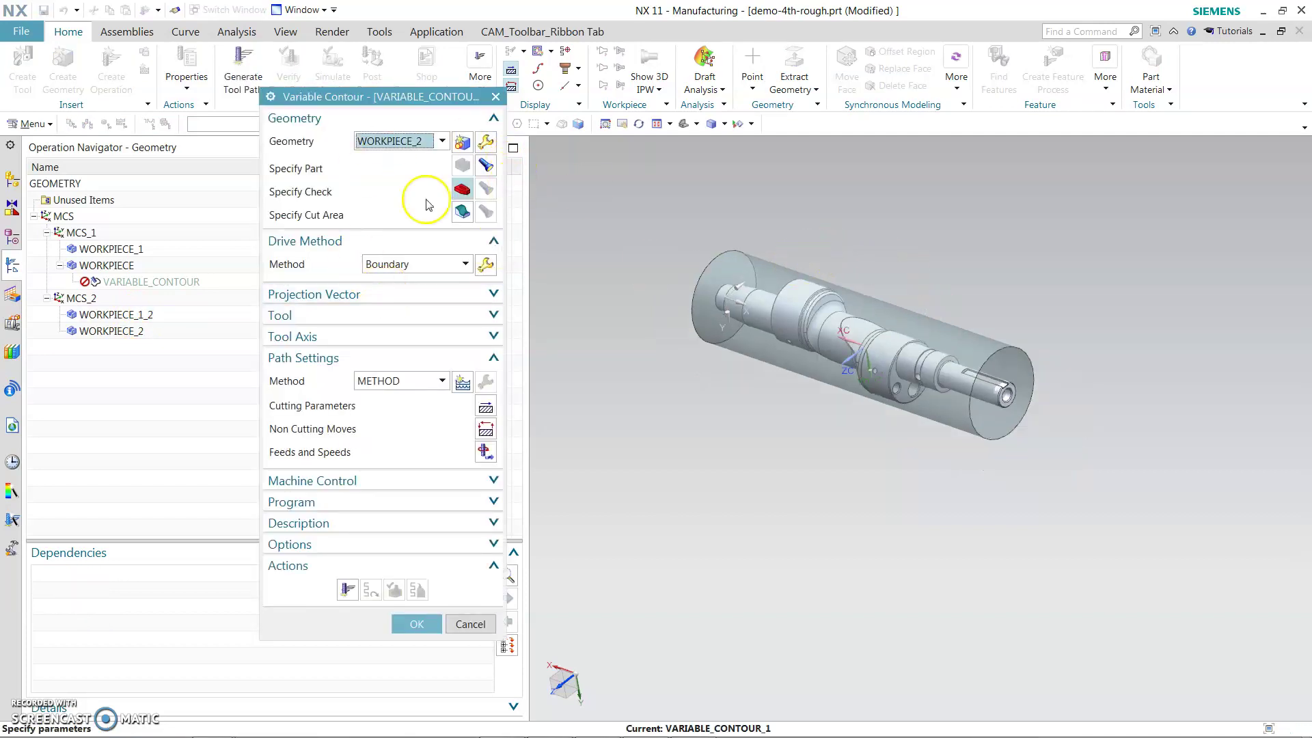
click(411, 272)
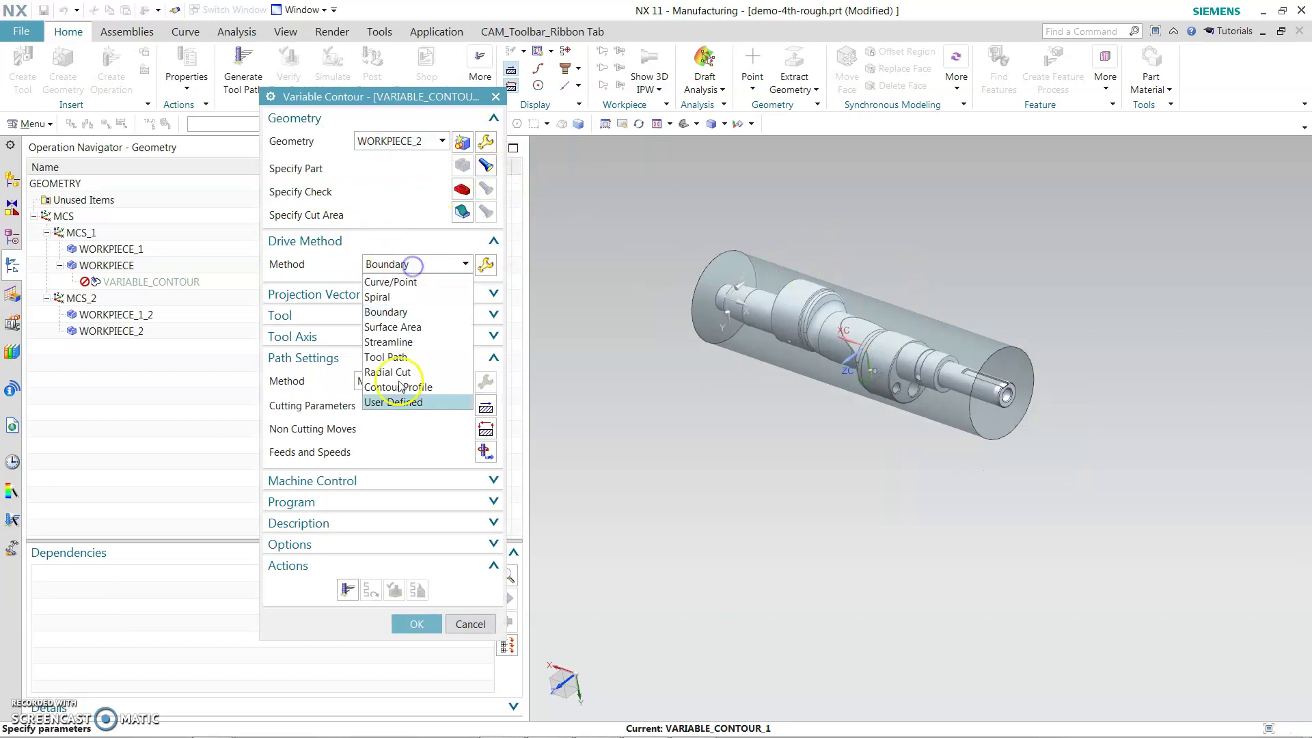
click(422, 326)
click(525, 405)
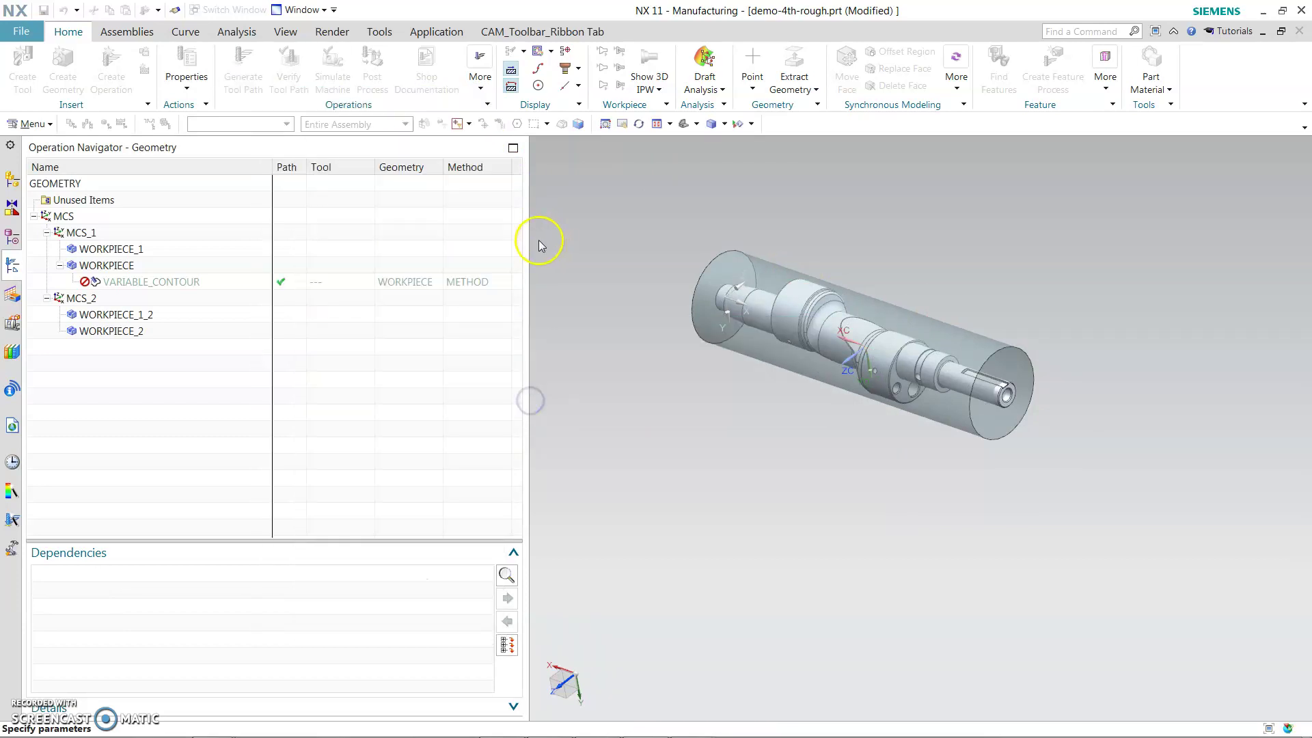
click(470, 146)
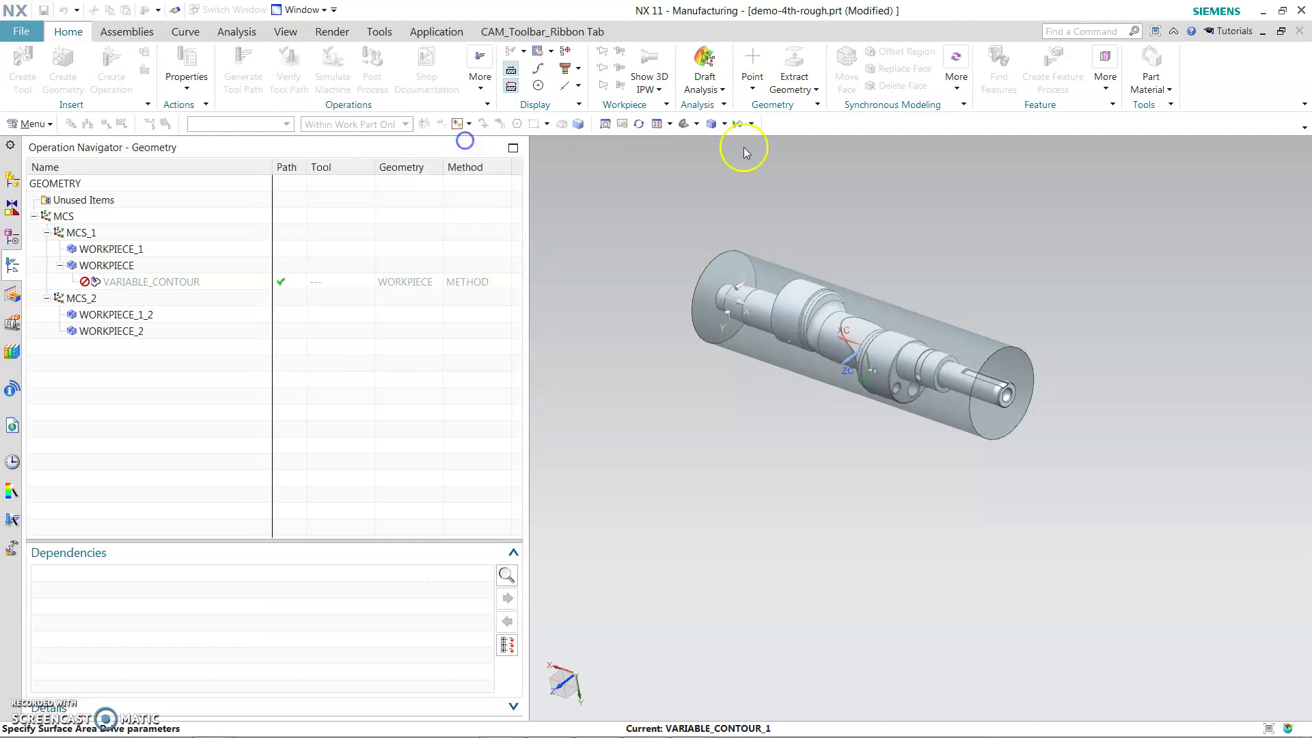
click(921, 338)
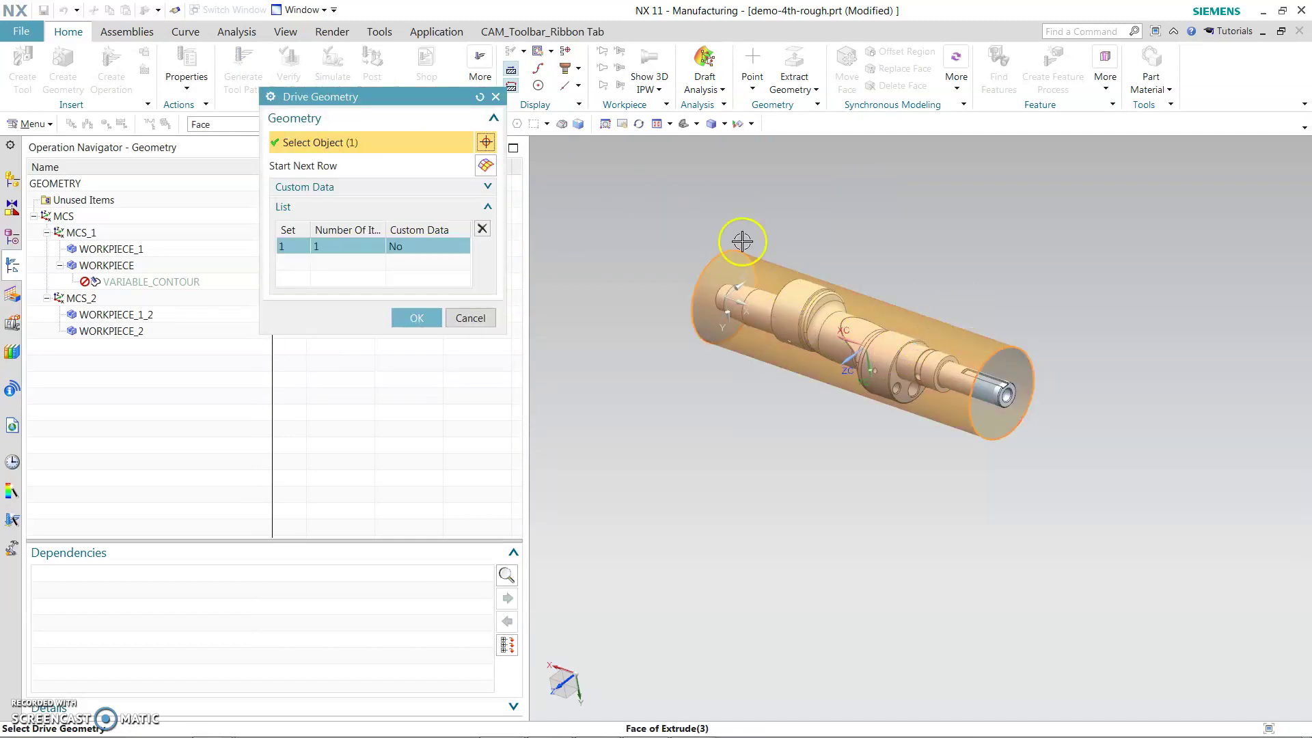
click(417, 317)
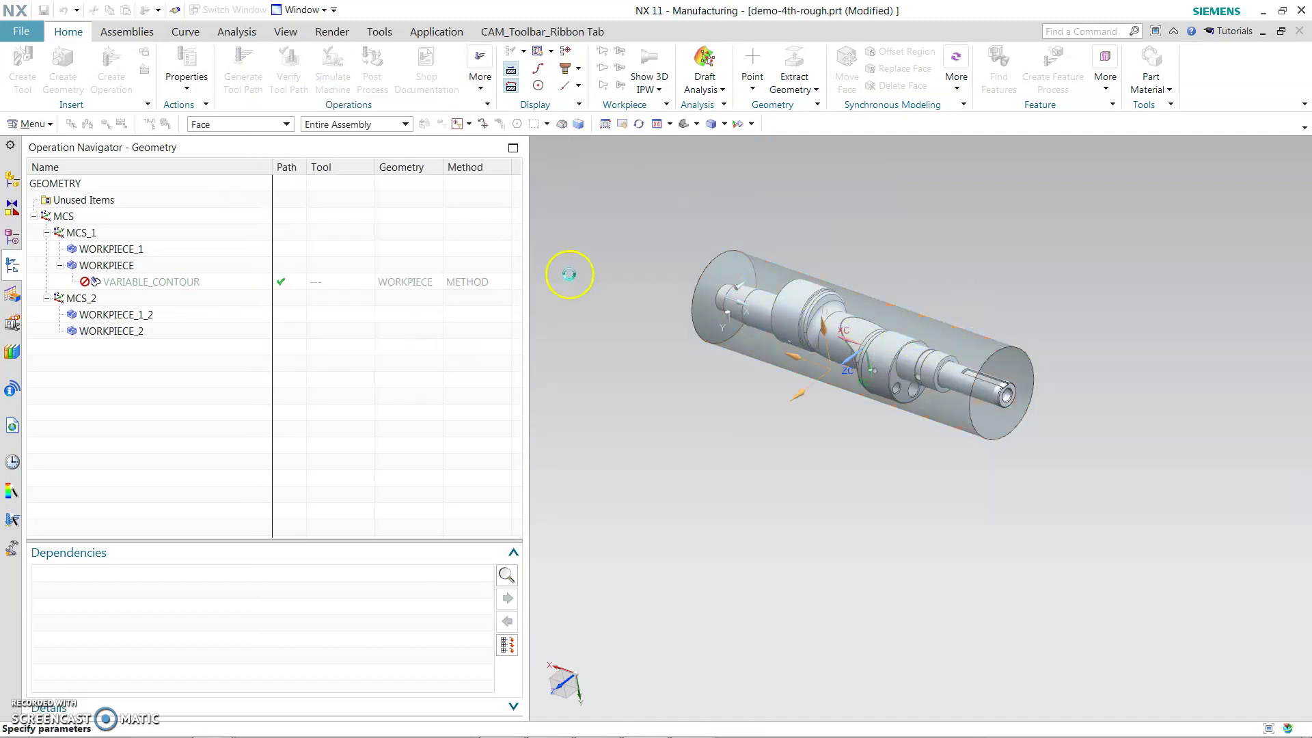
Set the cut area to Surface % and accept the full 0–100% range.
click(451, 164)
click(437, 176)
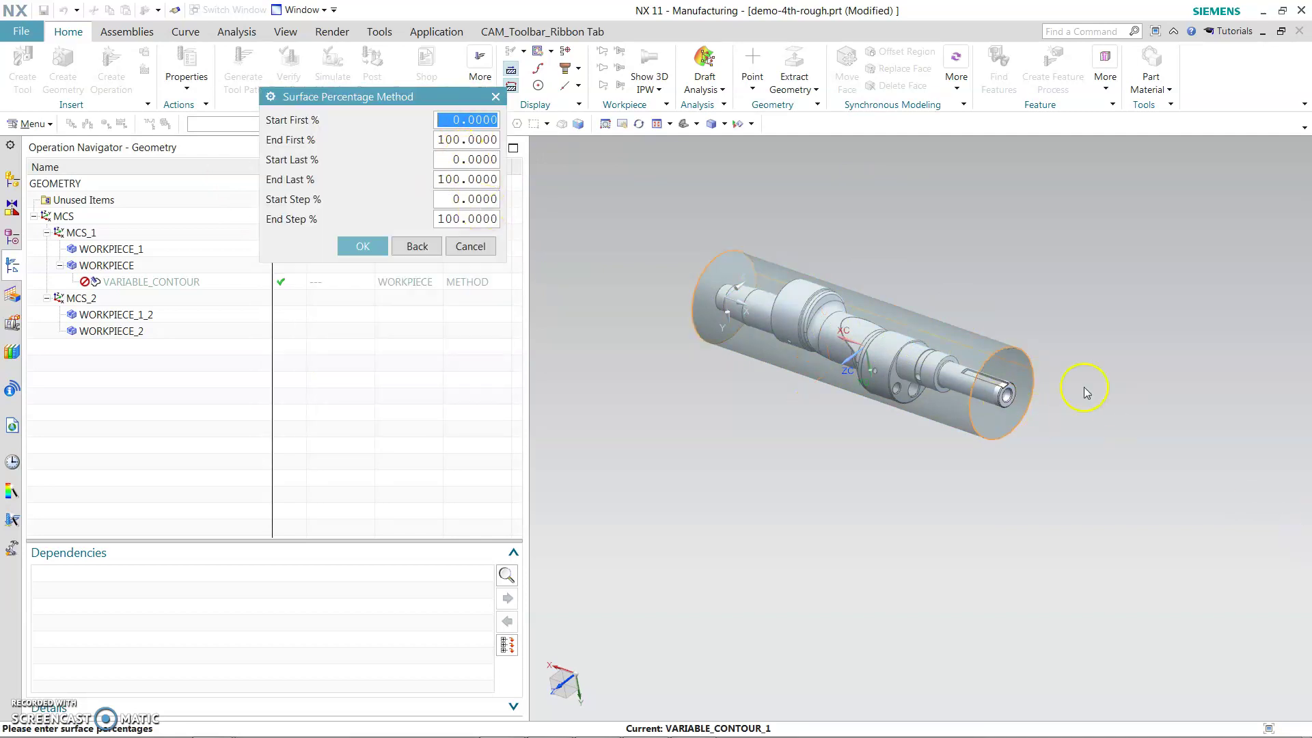
scroll(1043, 389, up, 3)
scroll(1091, 378, down, 2)
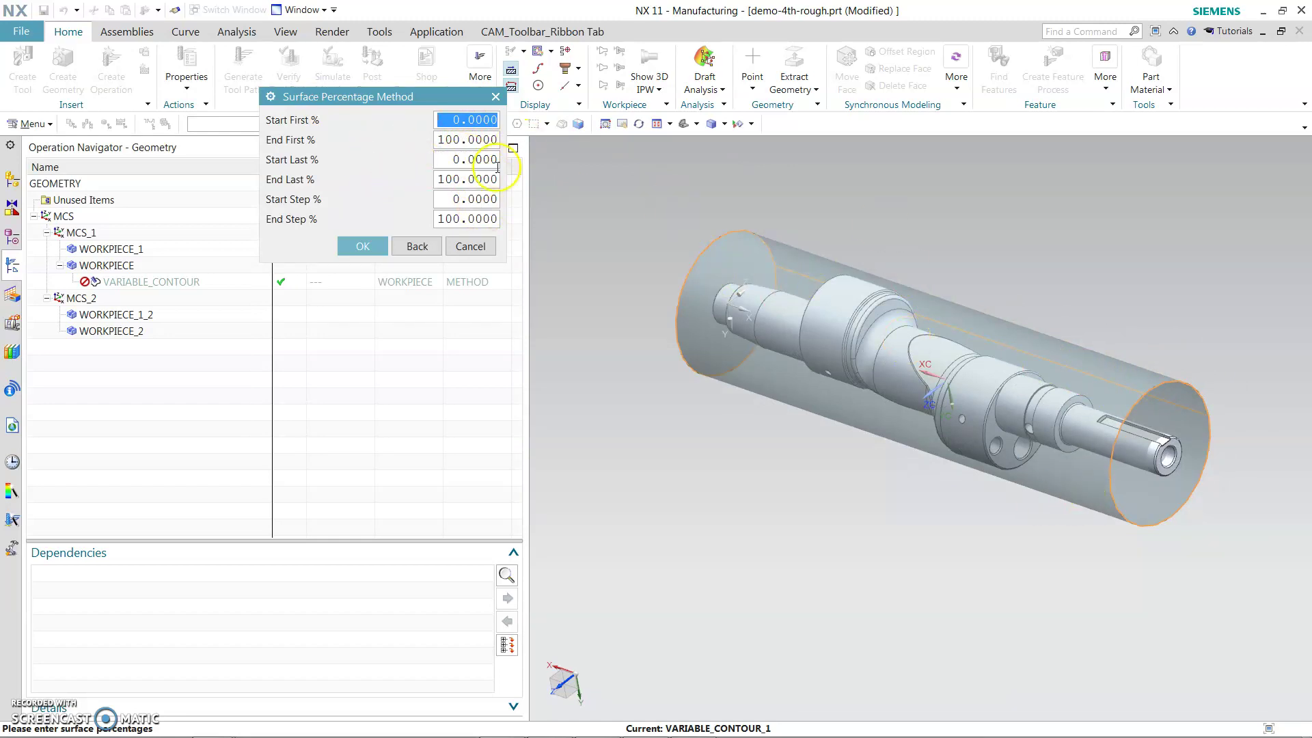
click(363, 246)
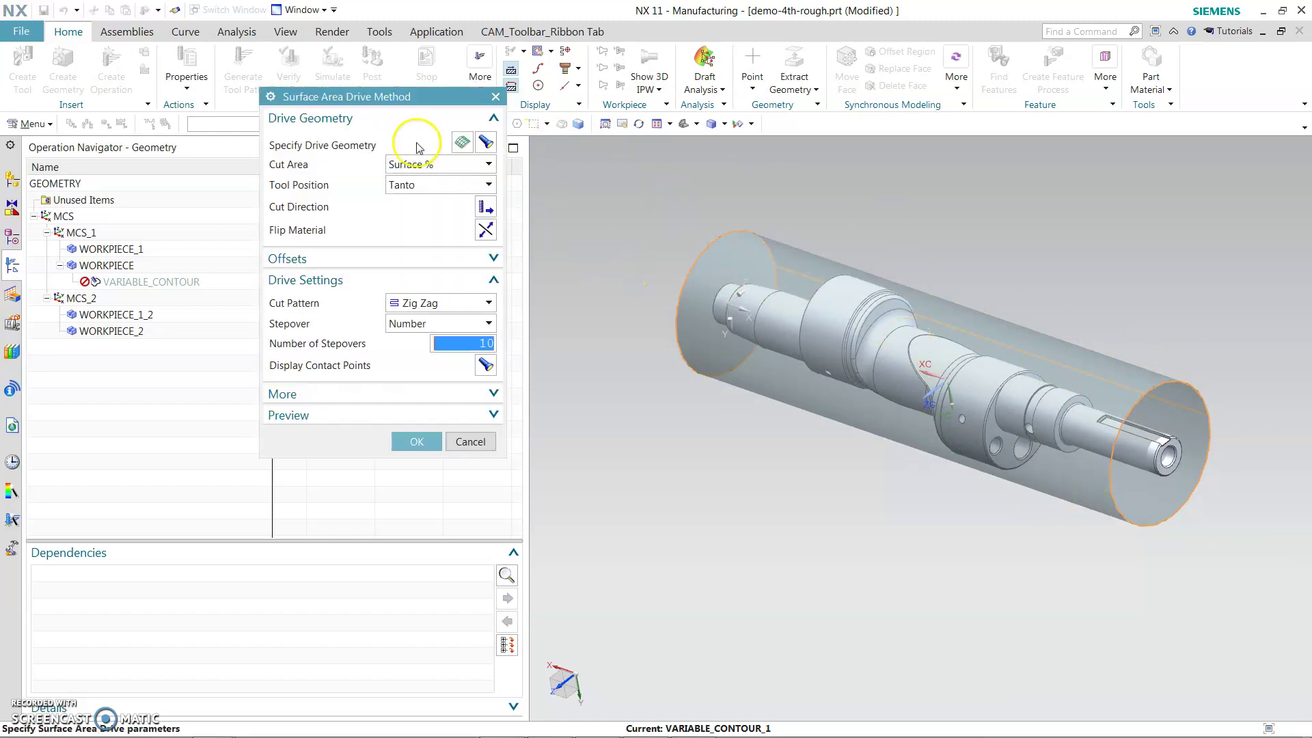
Keep Tanto as the tool position and pick the cut direction arrow on the blank.
click(438, 192)
click(421, 218)
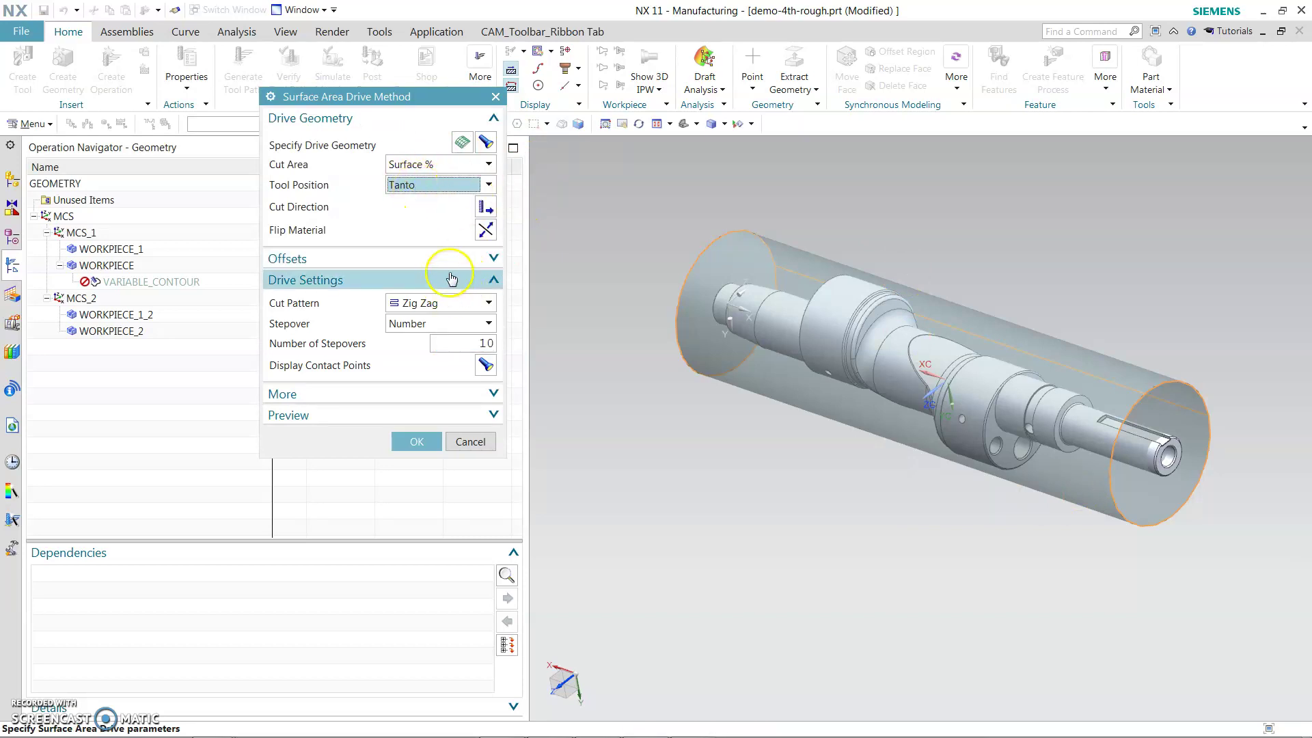
click(486, 207)
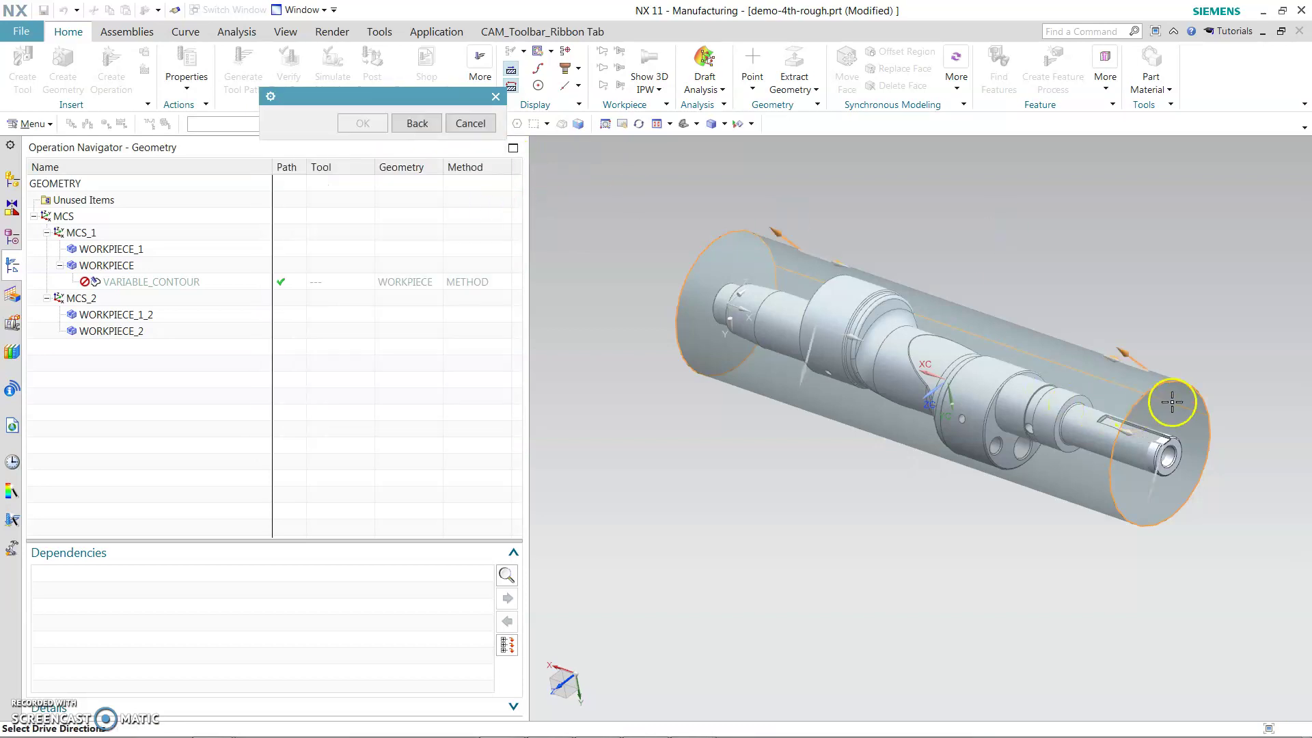
scroll(1198, 397, up, 3)
middle_drag(1142, 331, 1128, 355)
scroll(1128, 356, down, 4)
scroll(908, 254, up, 3)
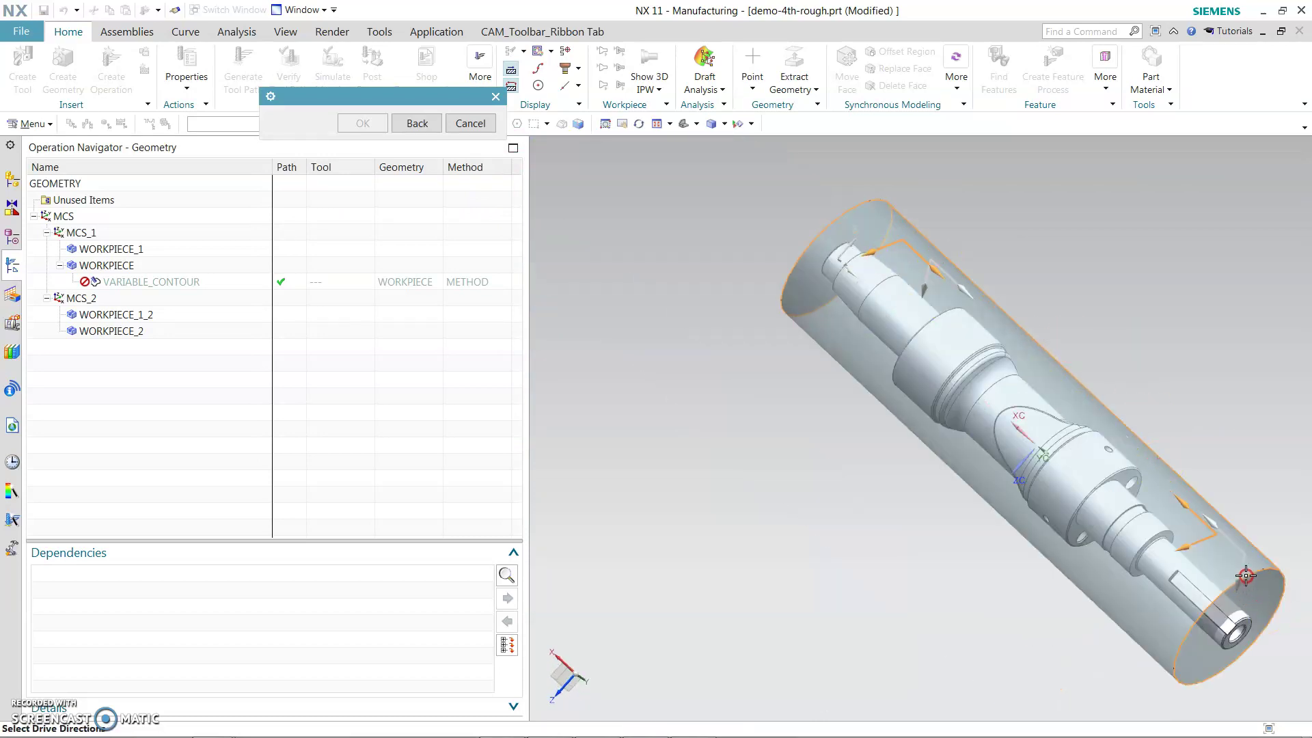
scroll(1245, 576, down, 3)
middle_drag(997, 438, 1003, 527)
scroll(1003, 527, up, 4)
click(1048, 503)
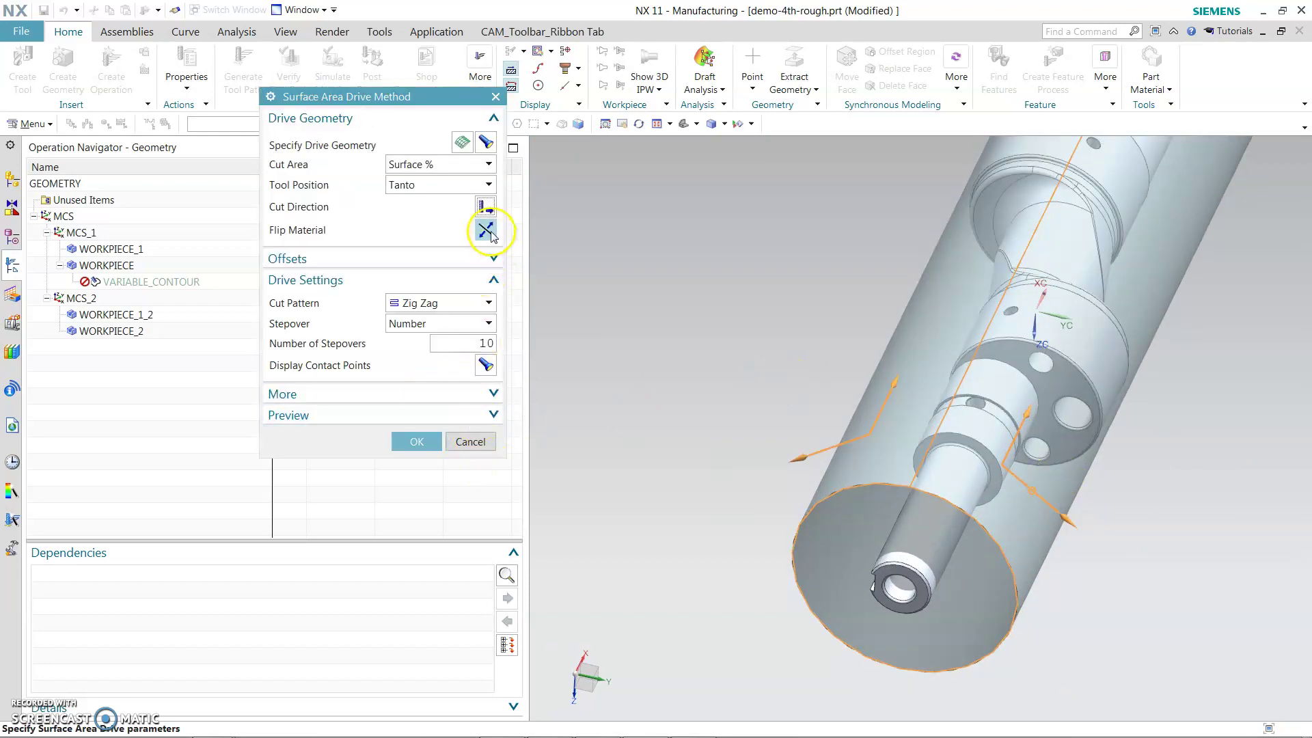
scroll(793, 488, down, 4)
middle_drag(767, 485, 875, 458)
scroll(1057, 681, up, 4)
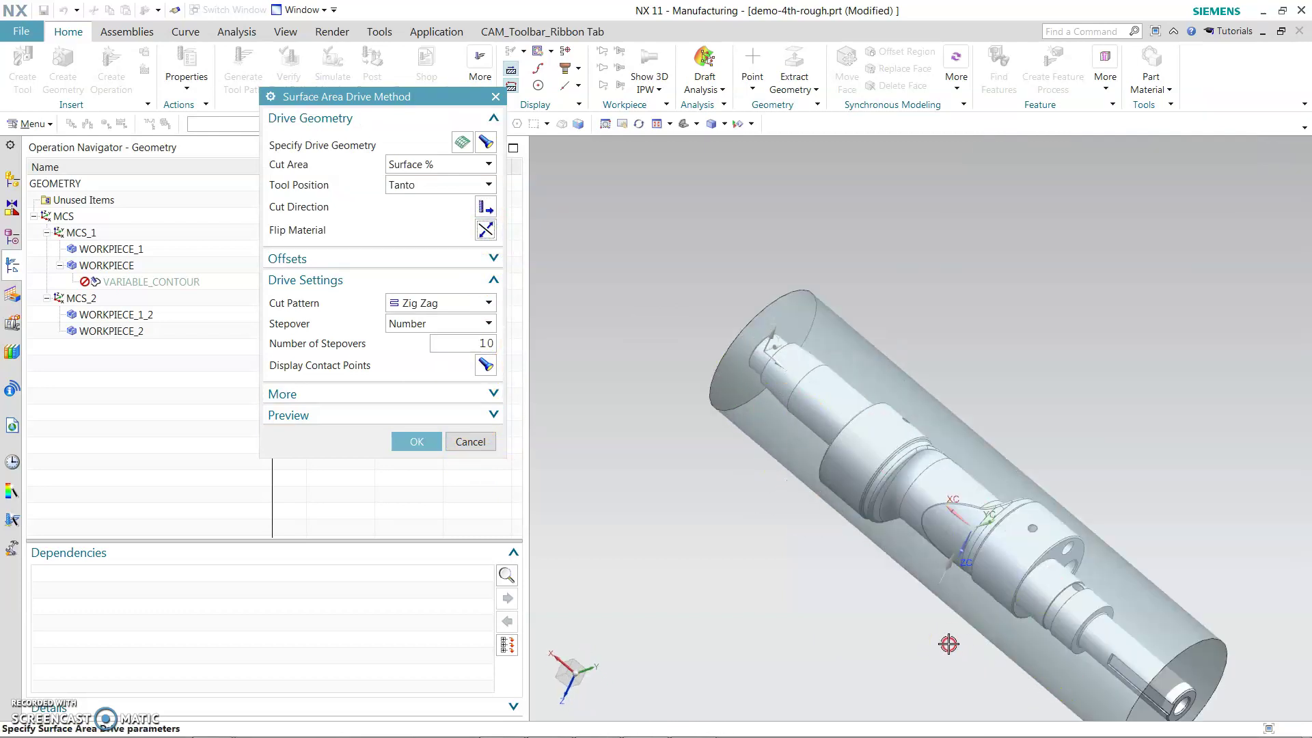
middle_drag(922, 550, 875, 529)
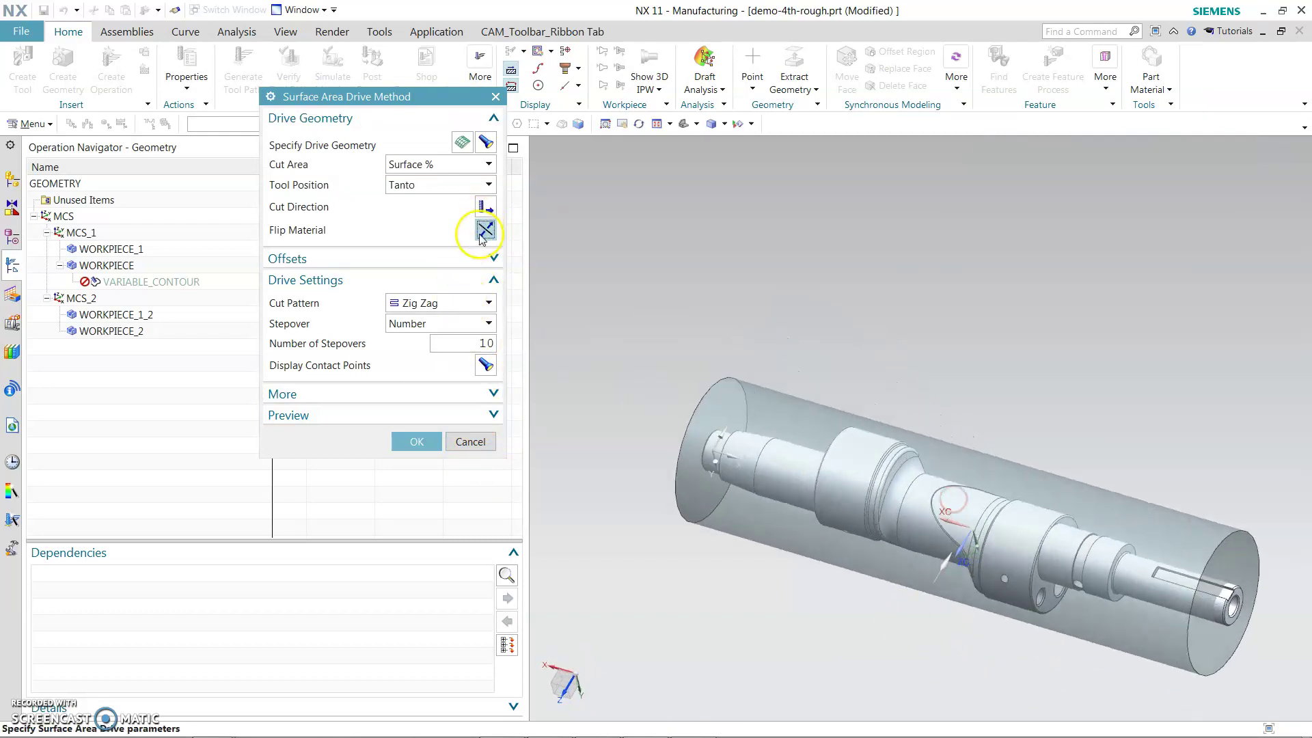
click(795, 545)
scroll(956, 551, up, 3)
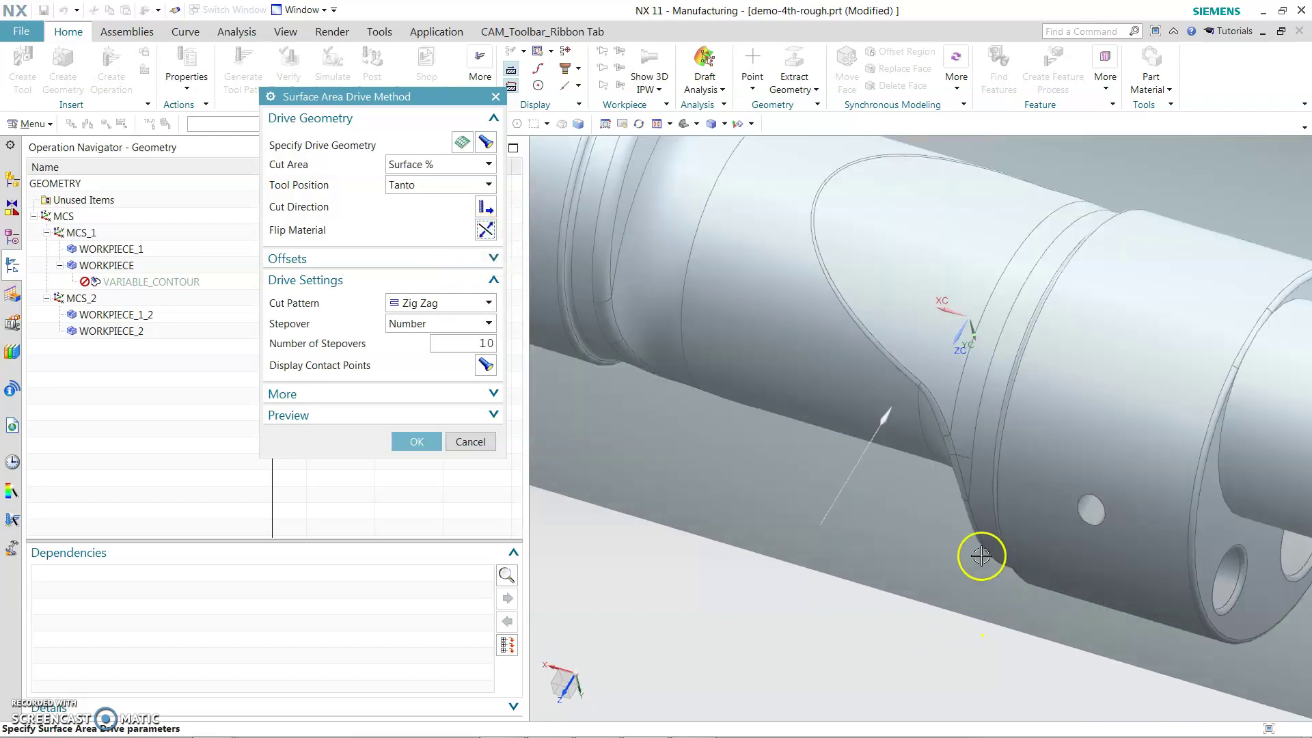
Flip the material side, set a Helical cut pattern, display contact points, and confirm the drive.
click(485, 230)
scroll(908, 331, down, 3)
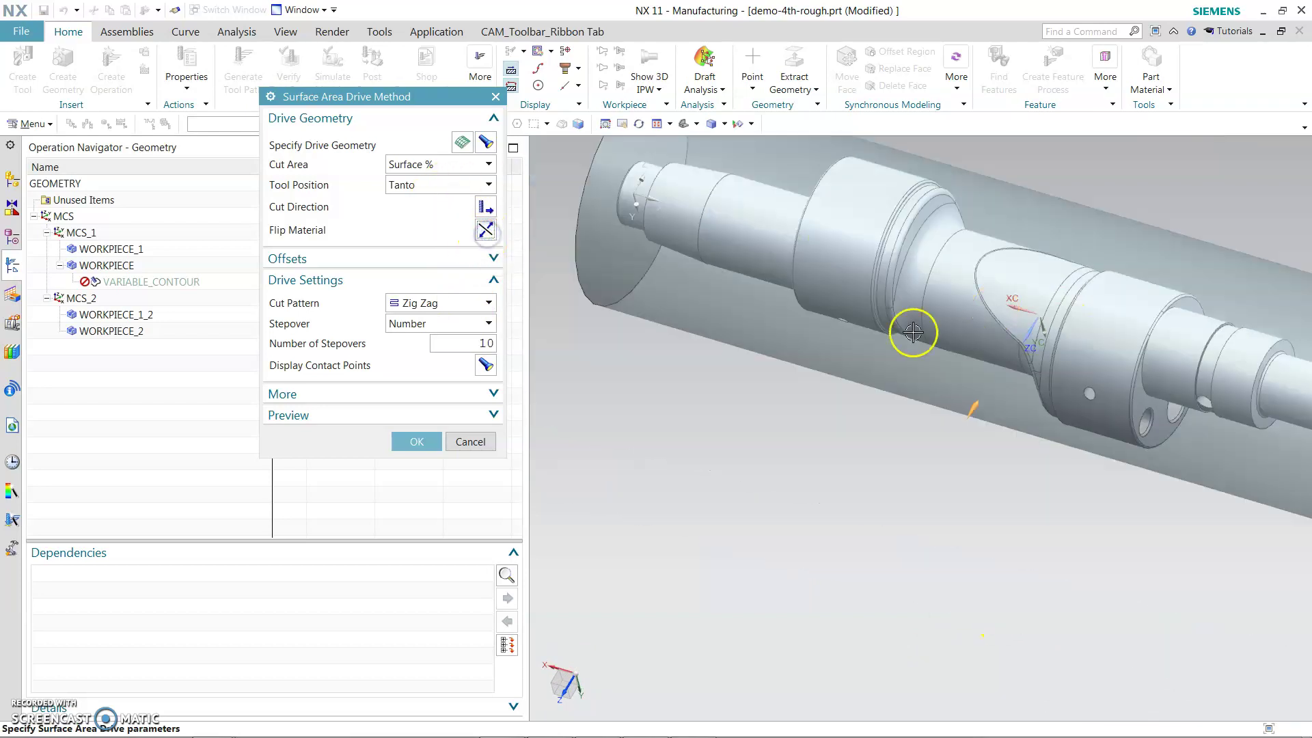
click(489, 258)
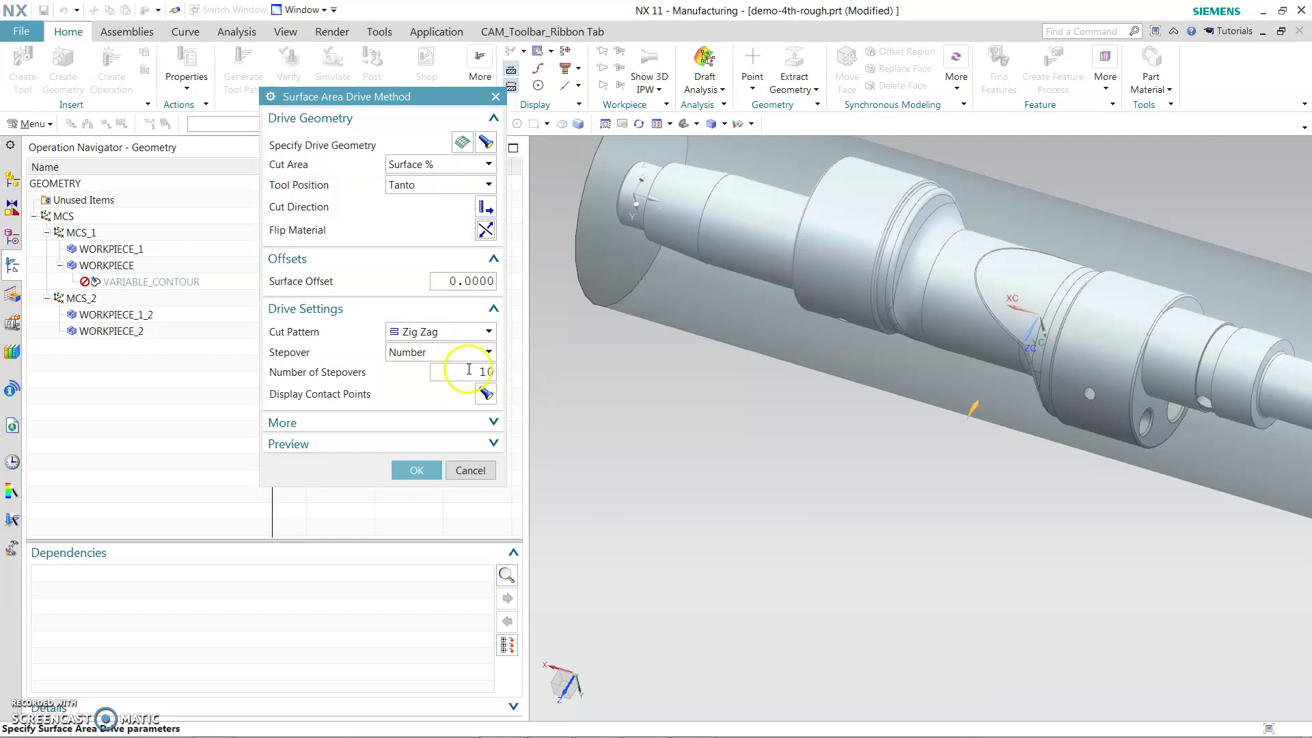
click(481, 332)
click(420, 381)
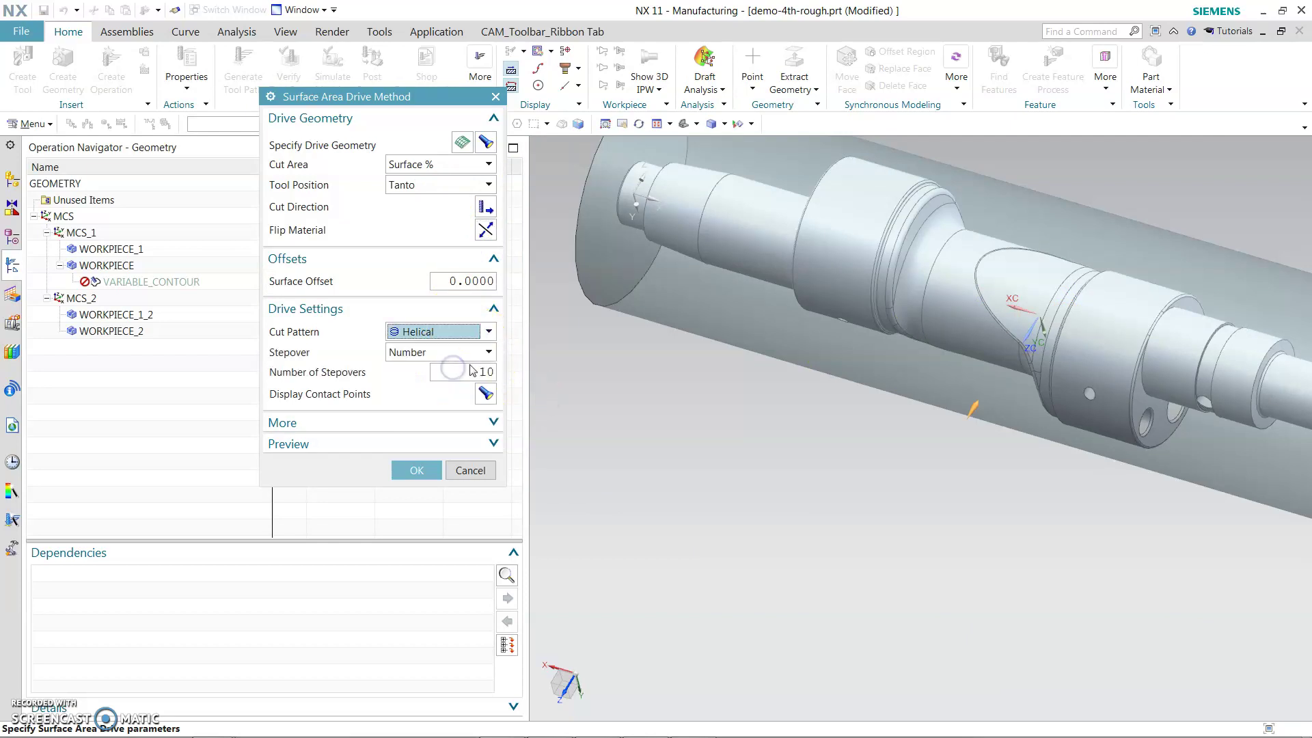
click(493, 443)
click(493, 421)
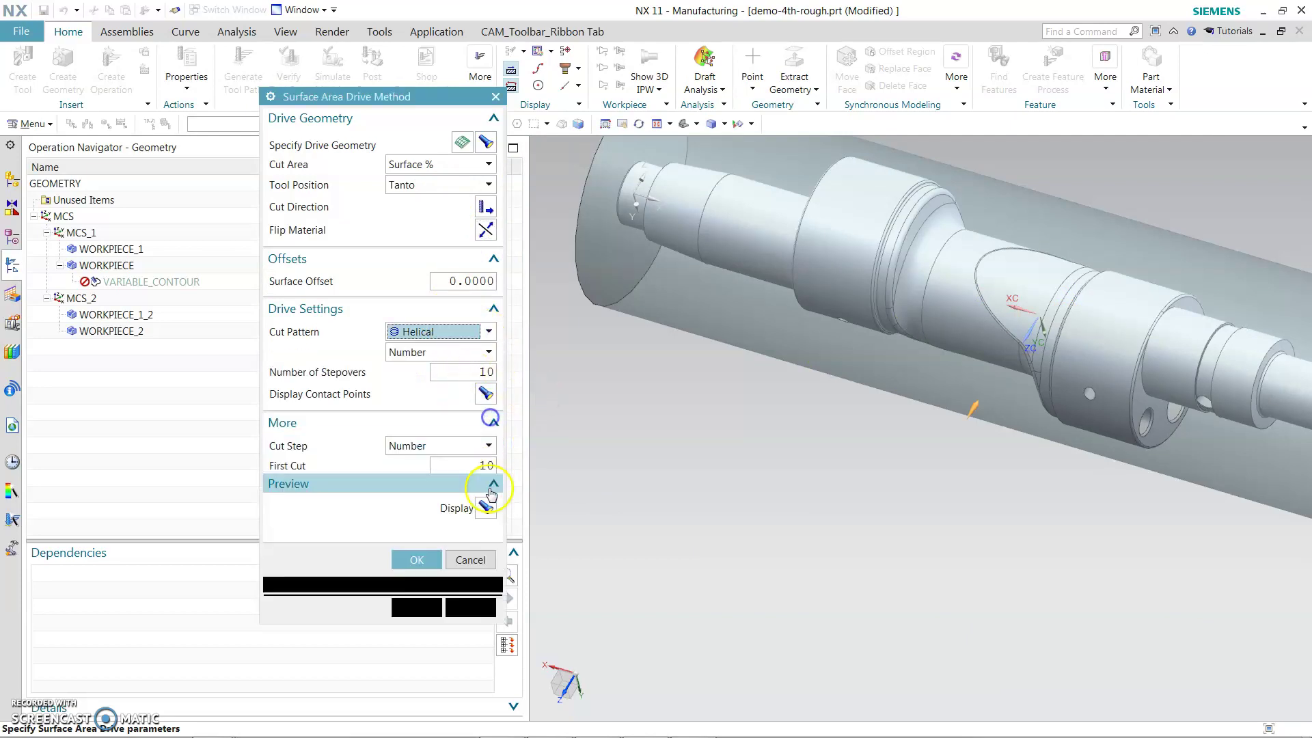
click(810, 459)
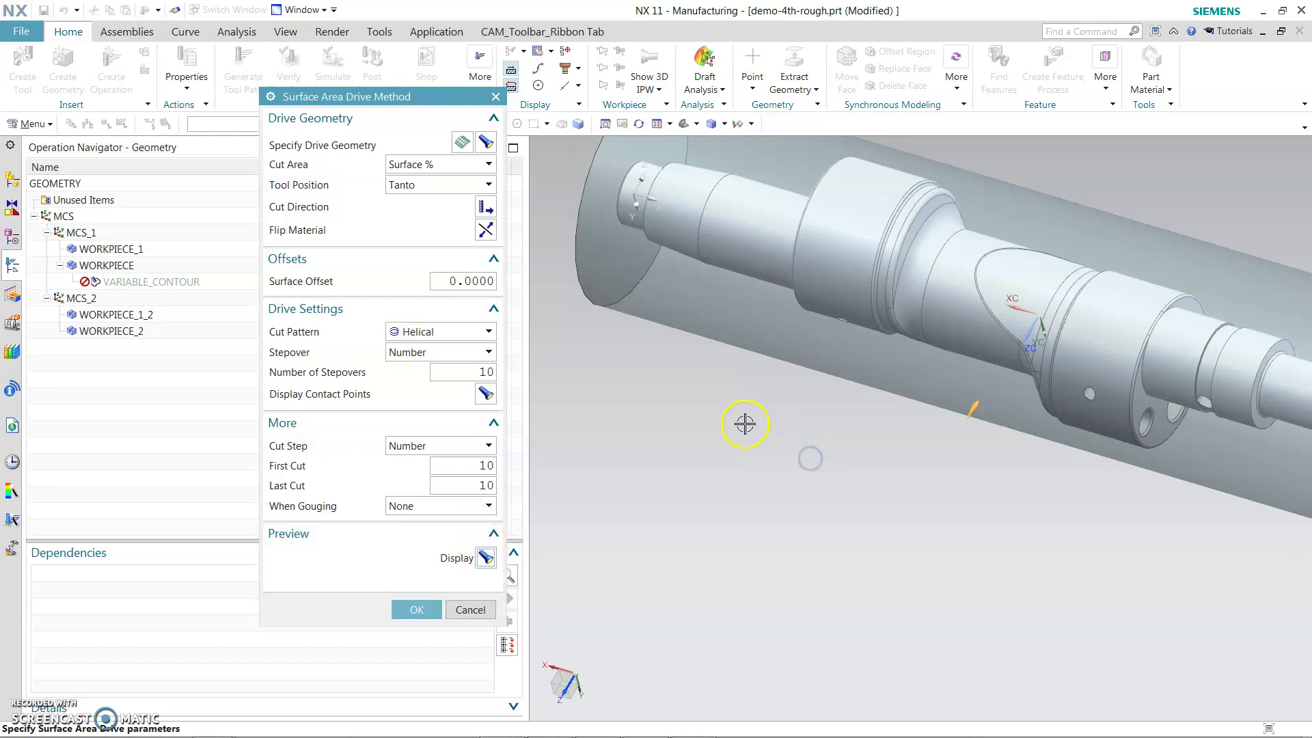
key(ctrl+f)
click(485, 394)
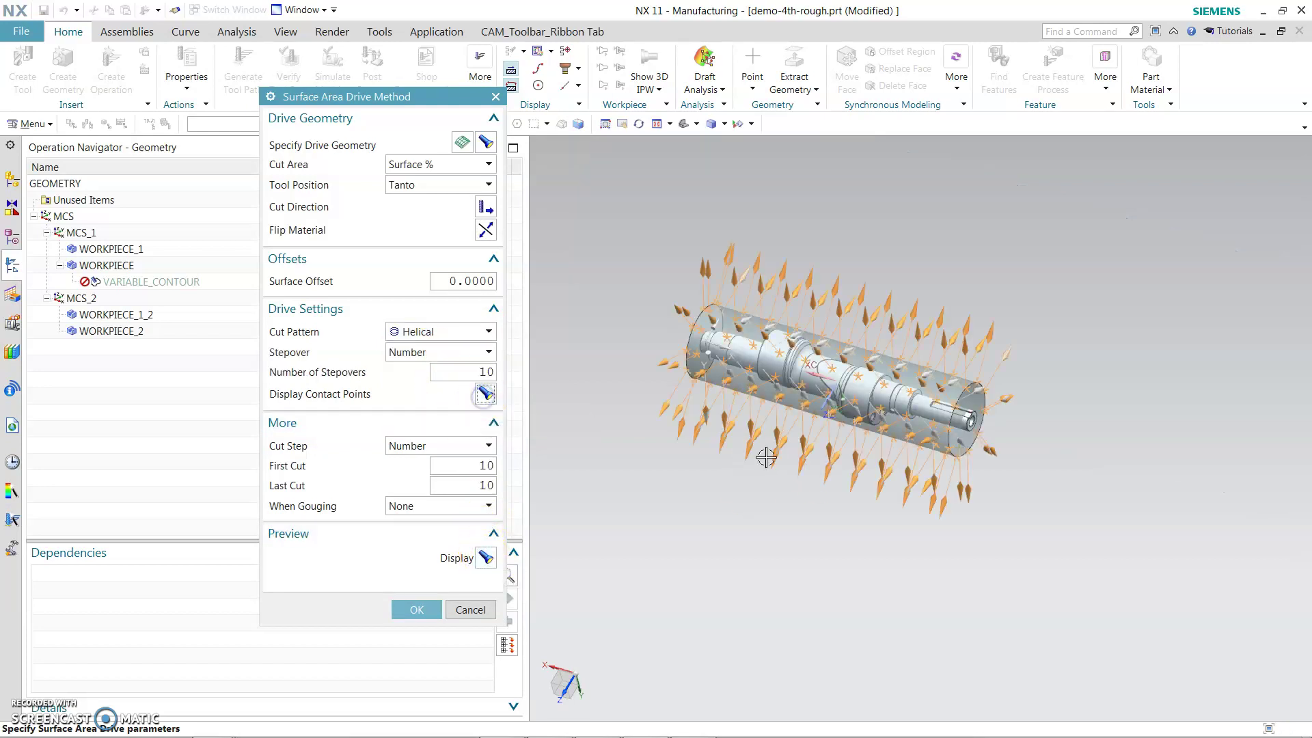
scroll(1113, 380, up, 3)
scroll(1113, 380, down, 1)
click(417, 608)
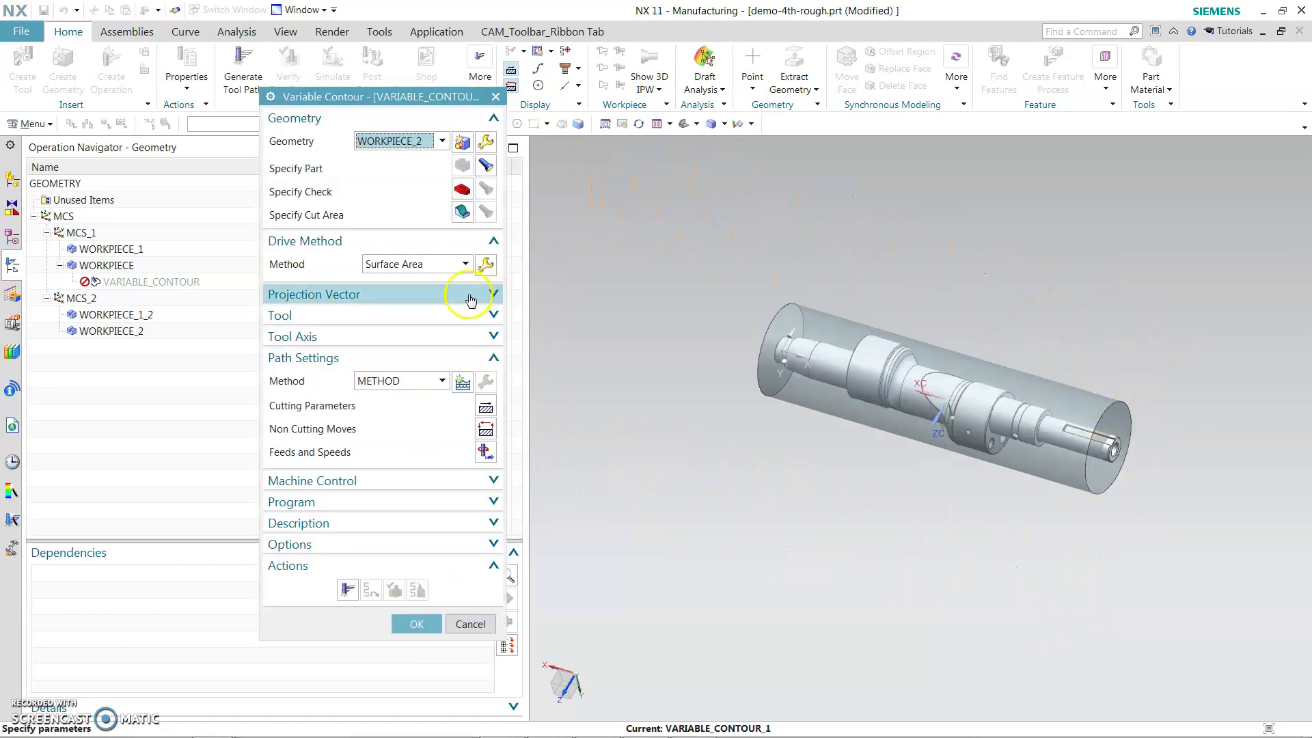
click(493, 295)
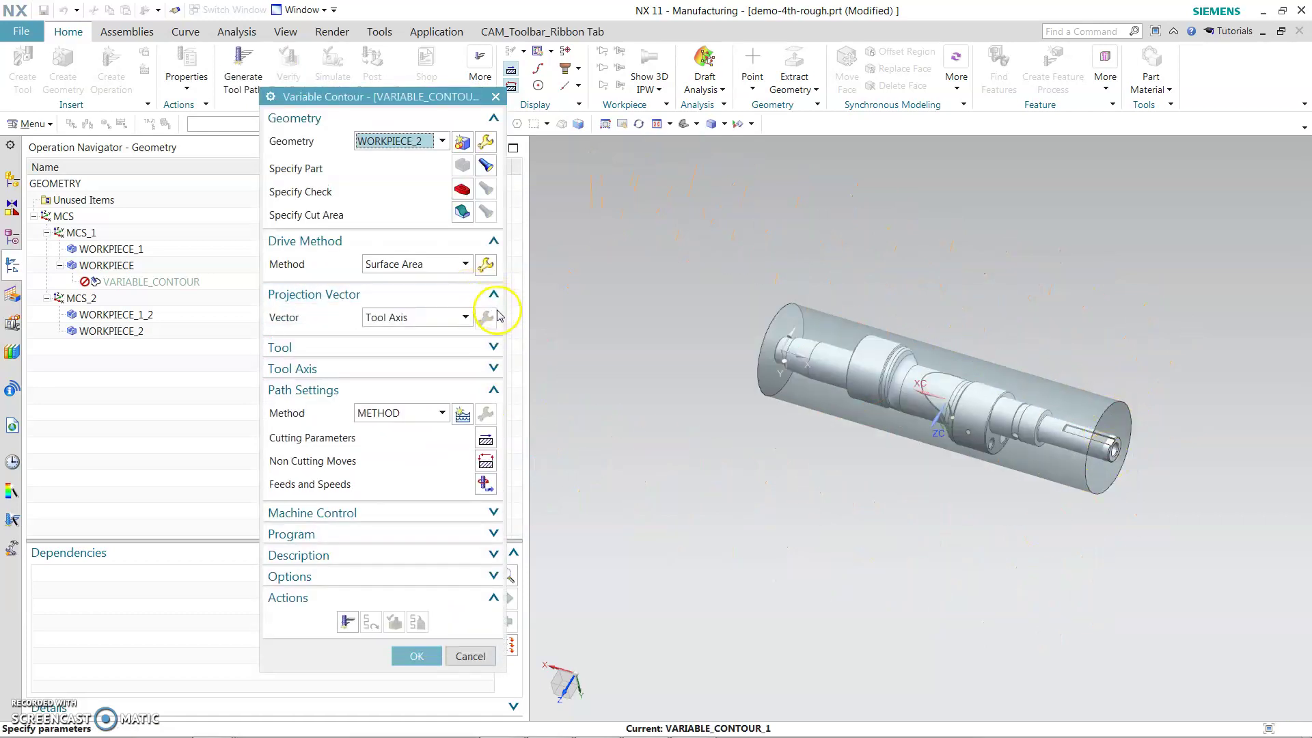
click(455, 317)
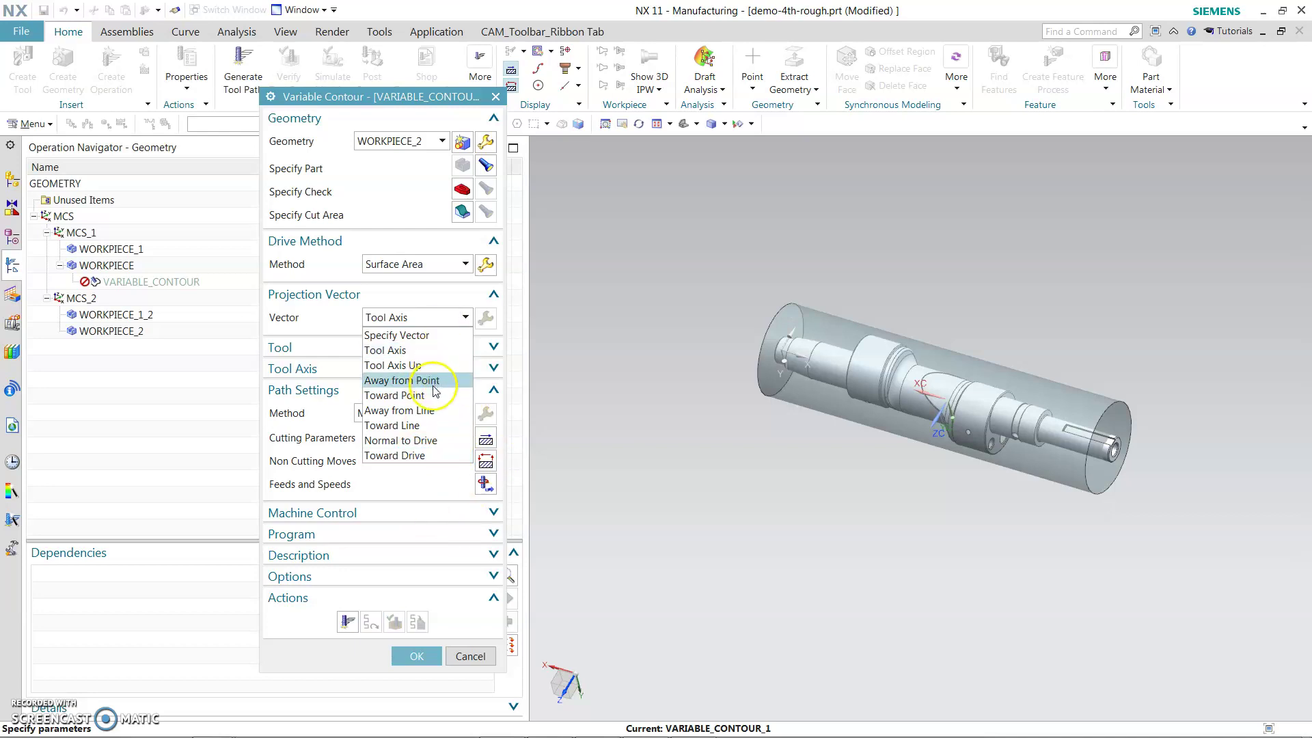
Make the projection vector Toward Line, defined by two points at both ends of the shaft axis.
click(429, 425)
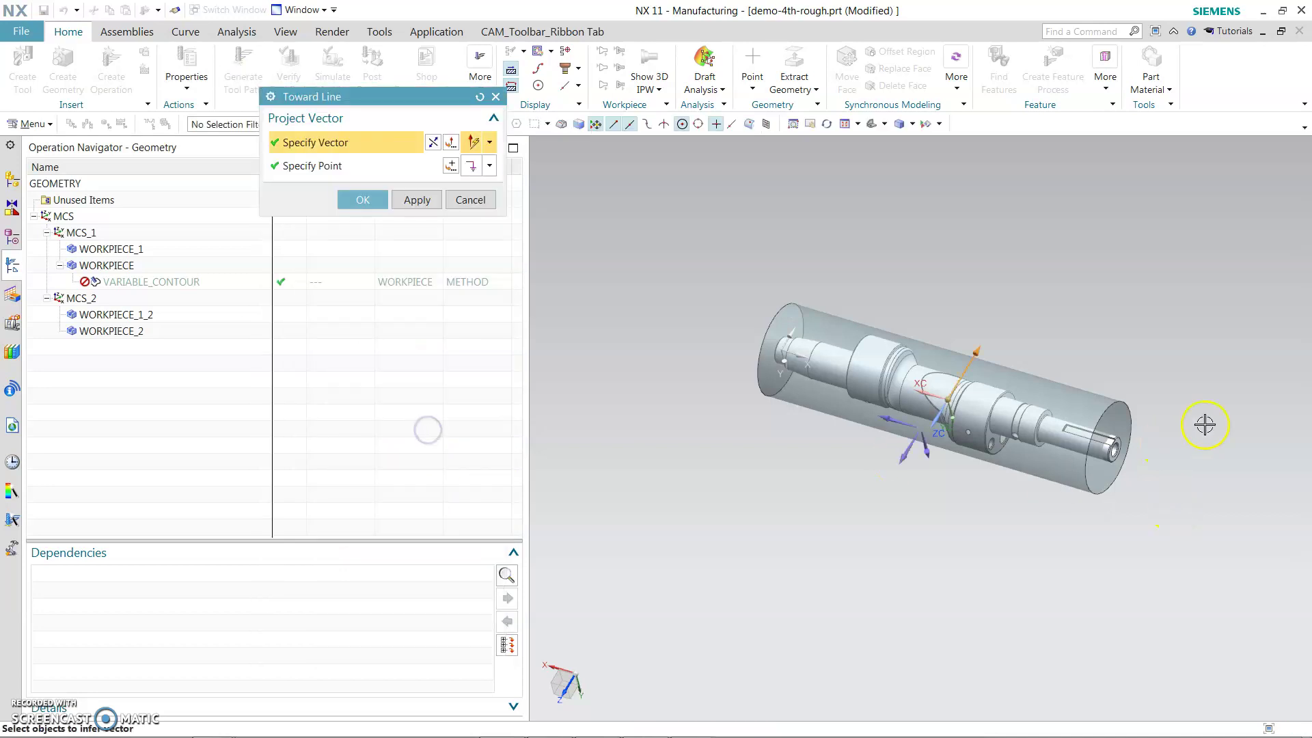
scroll(1223, 424, up, 2)
scroll(1233, 425, down, 3)
scroll(1229, 425, up, 3)
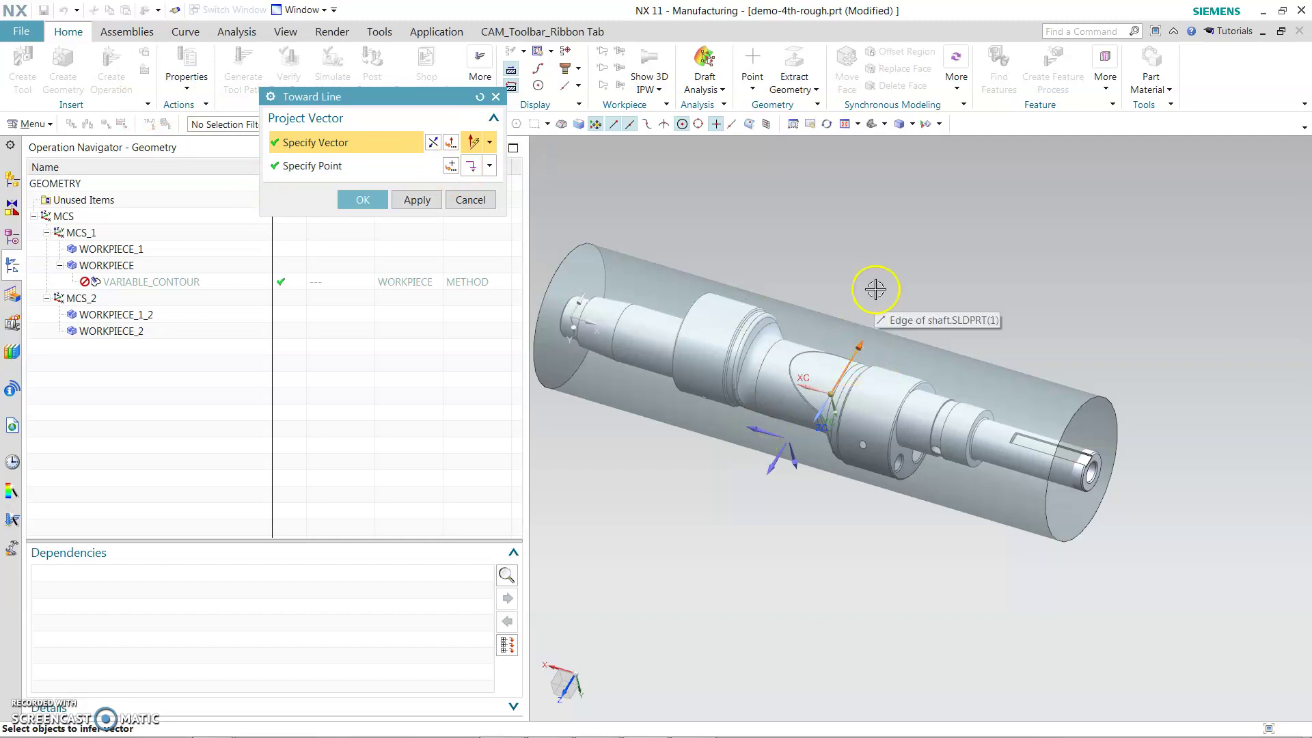
scroll(964, 293, down, 1)
scroll(919, 328, up, 1)
scroll(918, 330, down, 2)
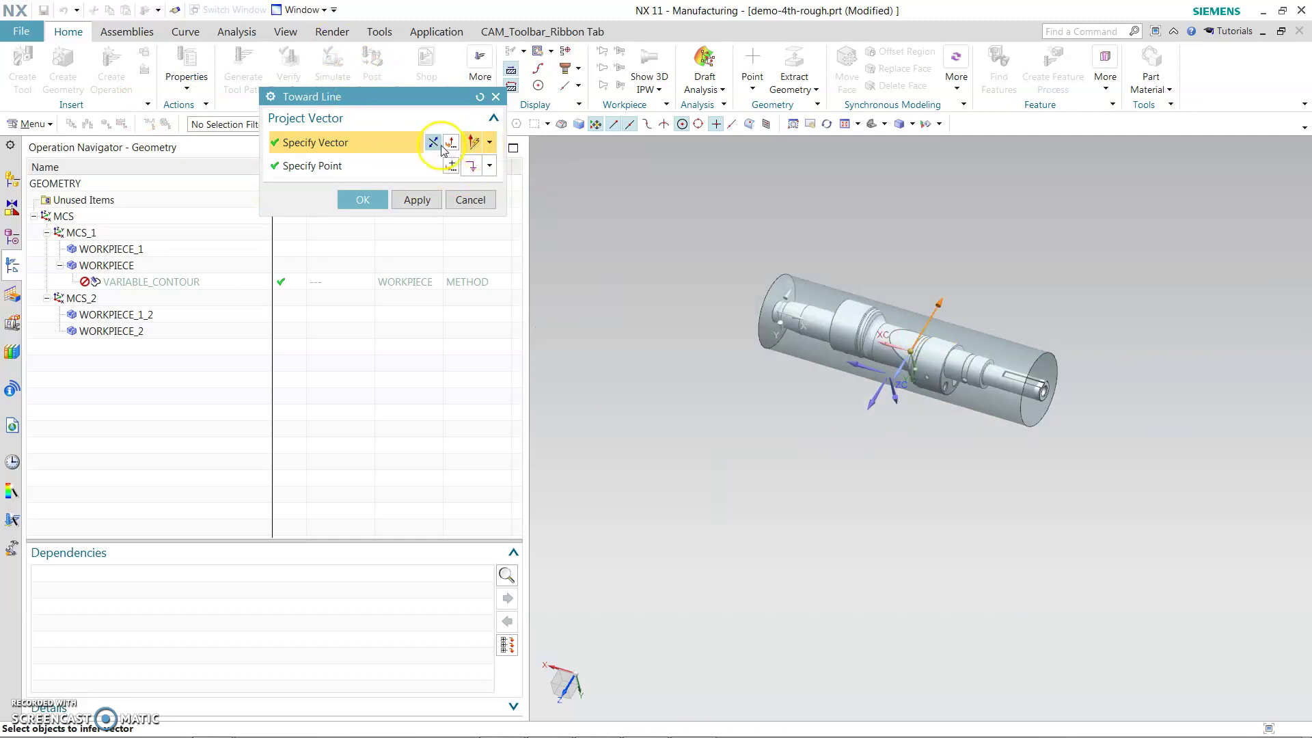
click(478, 144)
click(470, 190)
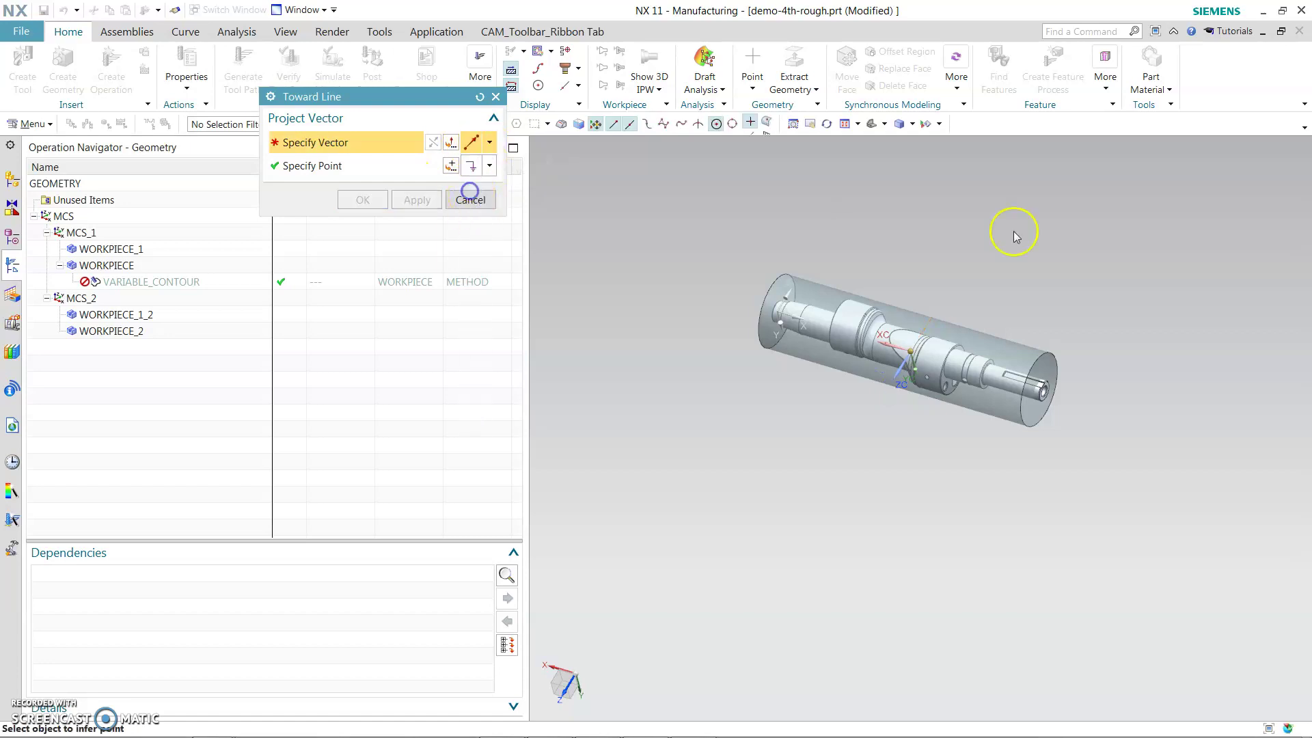
click(779, 281)
click(1034, 366)
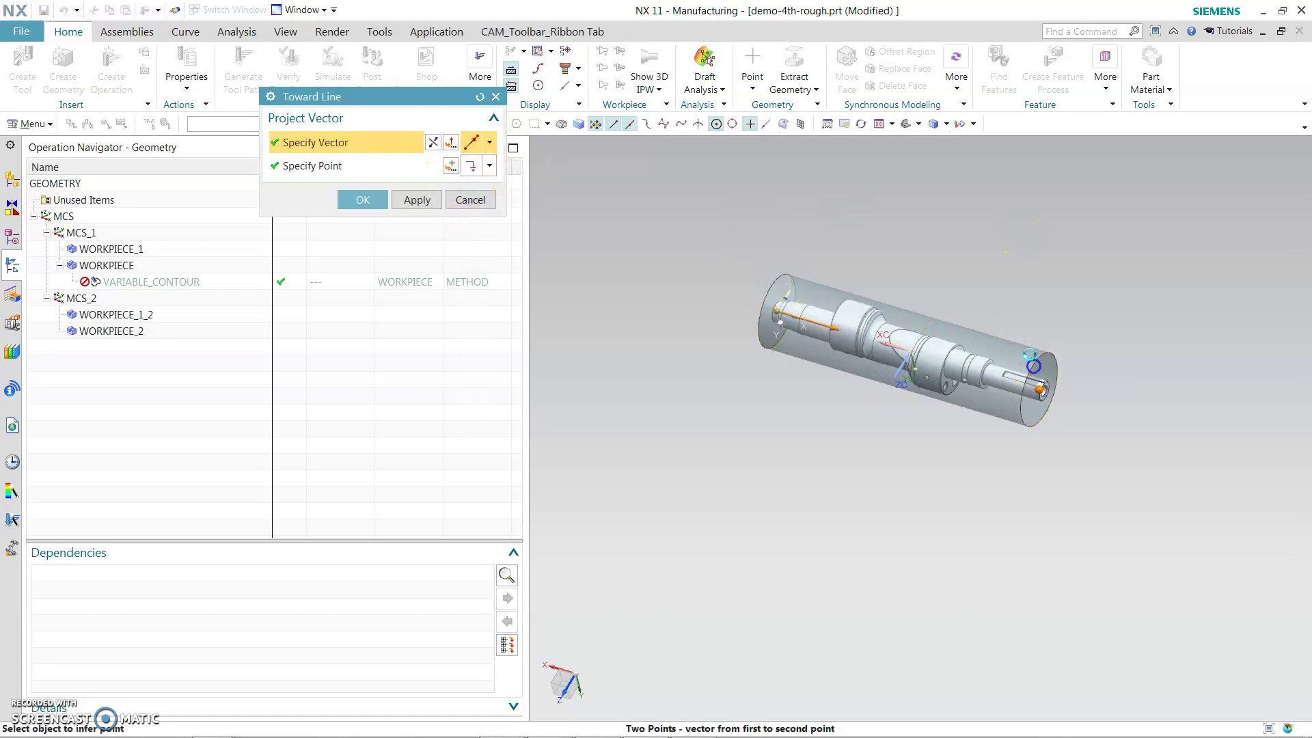
click(809, 352)
click(364, 202)
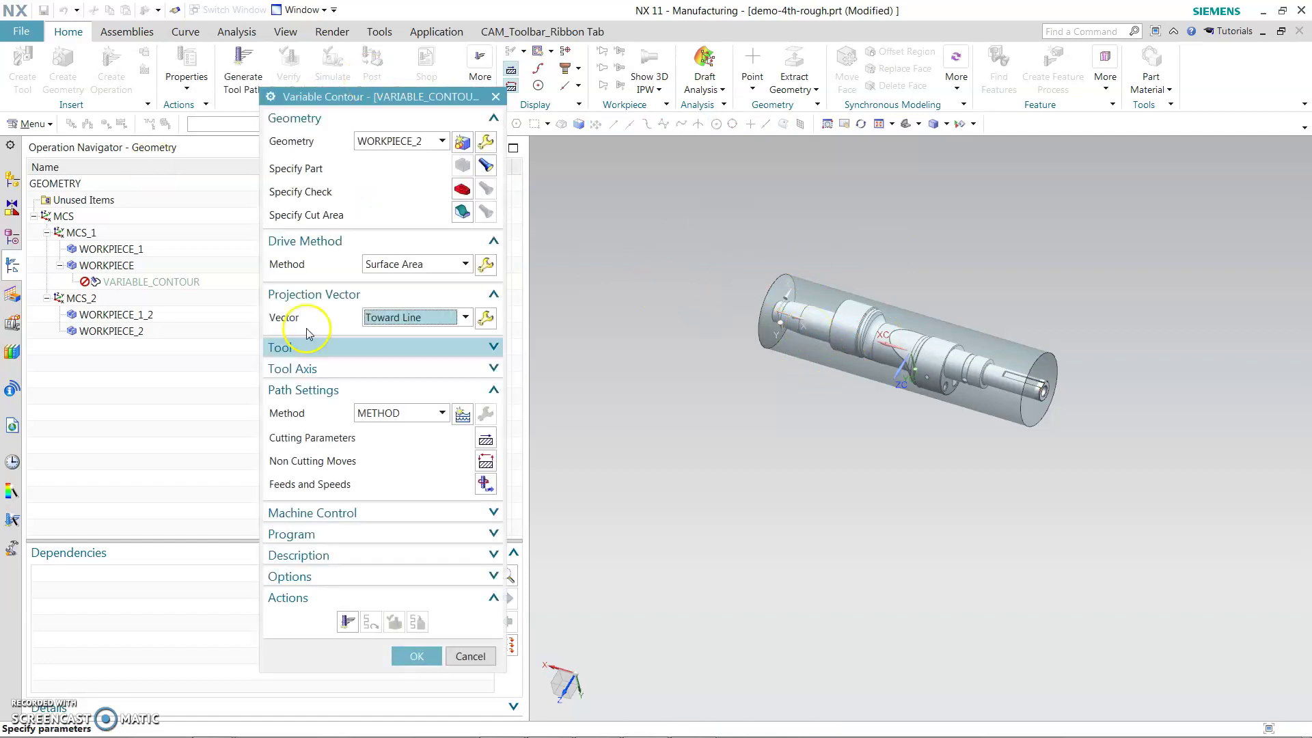
Set the tool axis to 4-Axis Relative to Drive about the end-face circle with a 10° lead angle.
click(490, 369)
click(445, 393)
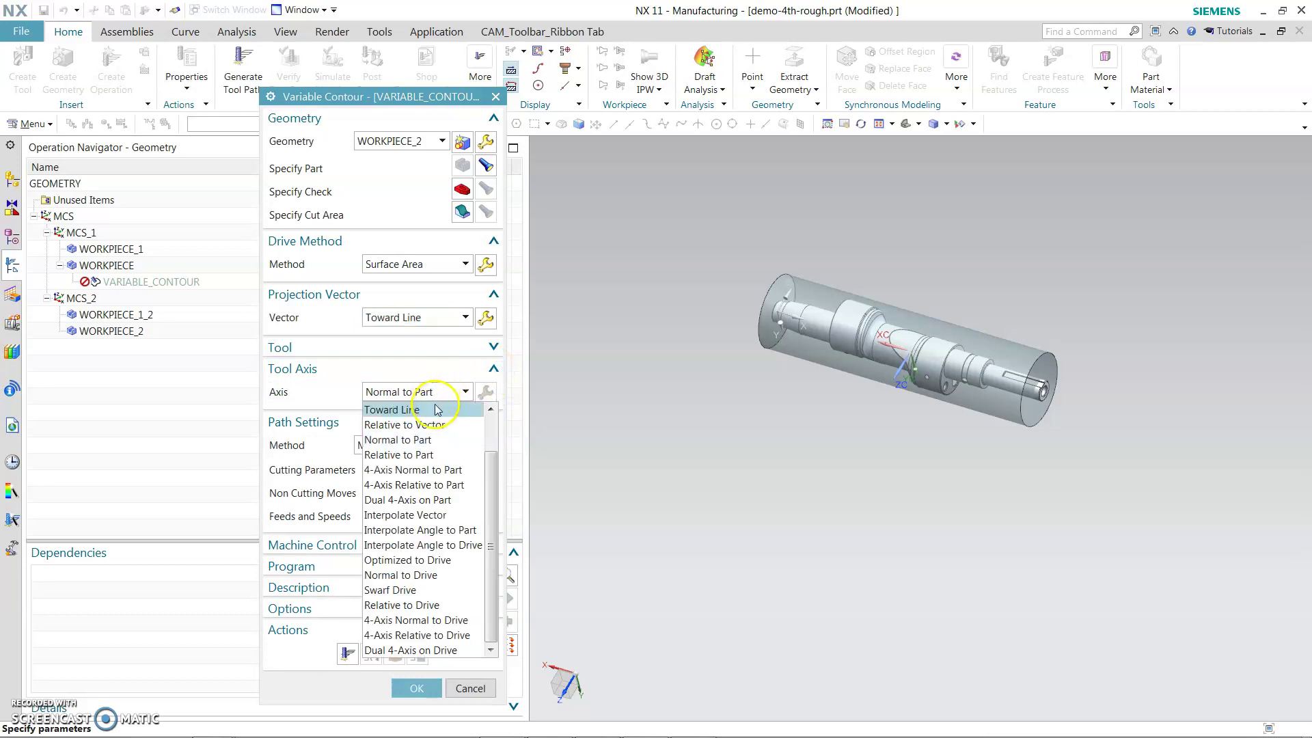
click(433, 439)
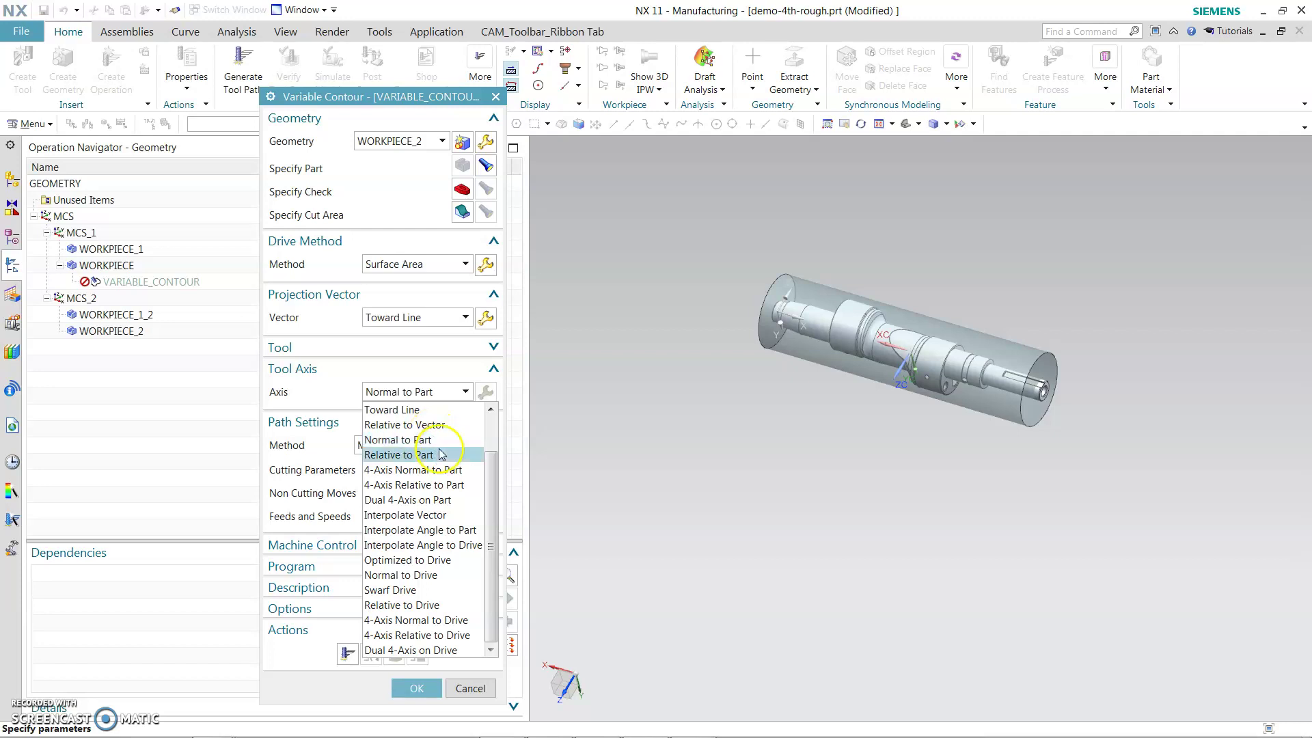
click(414, 635)
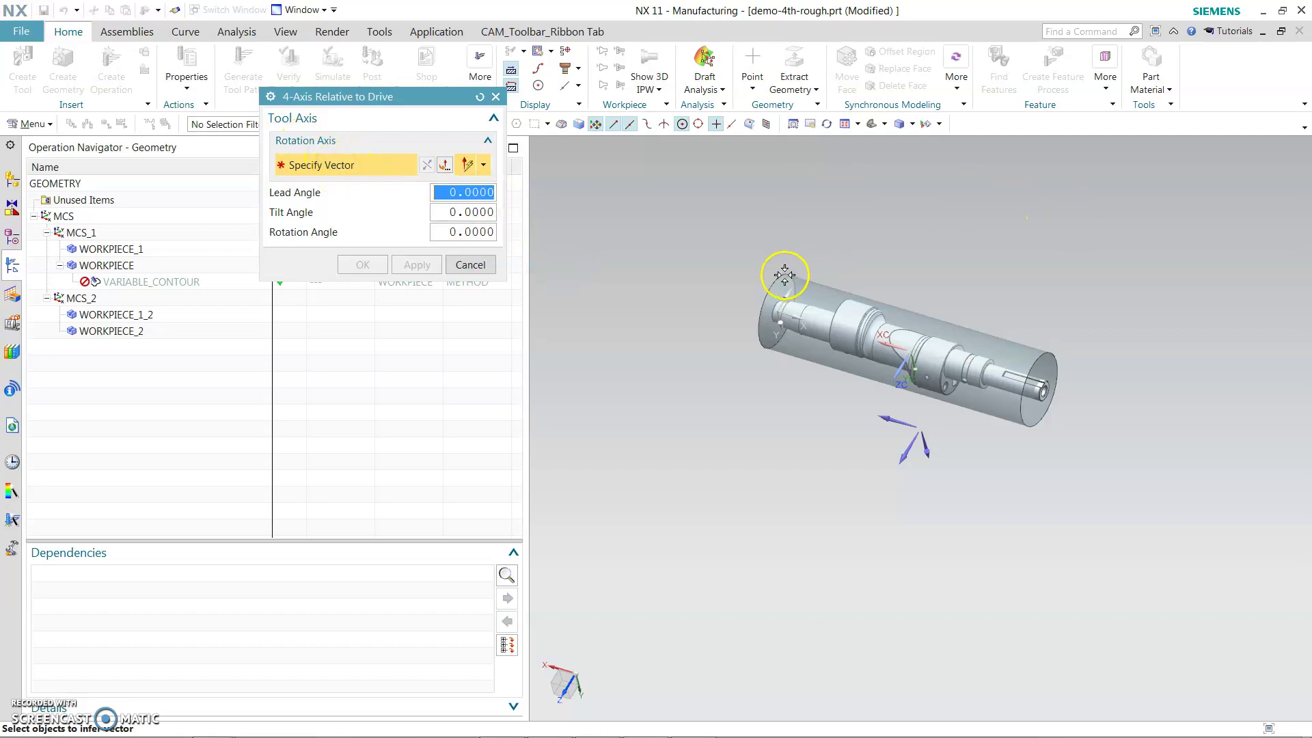
click(1050, 347)
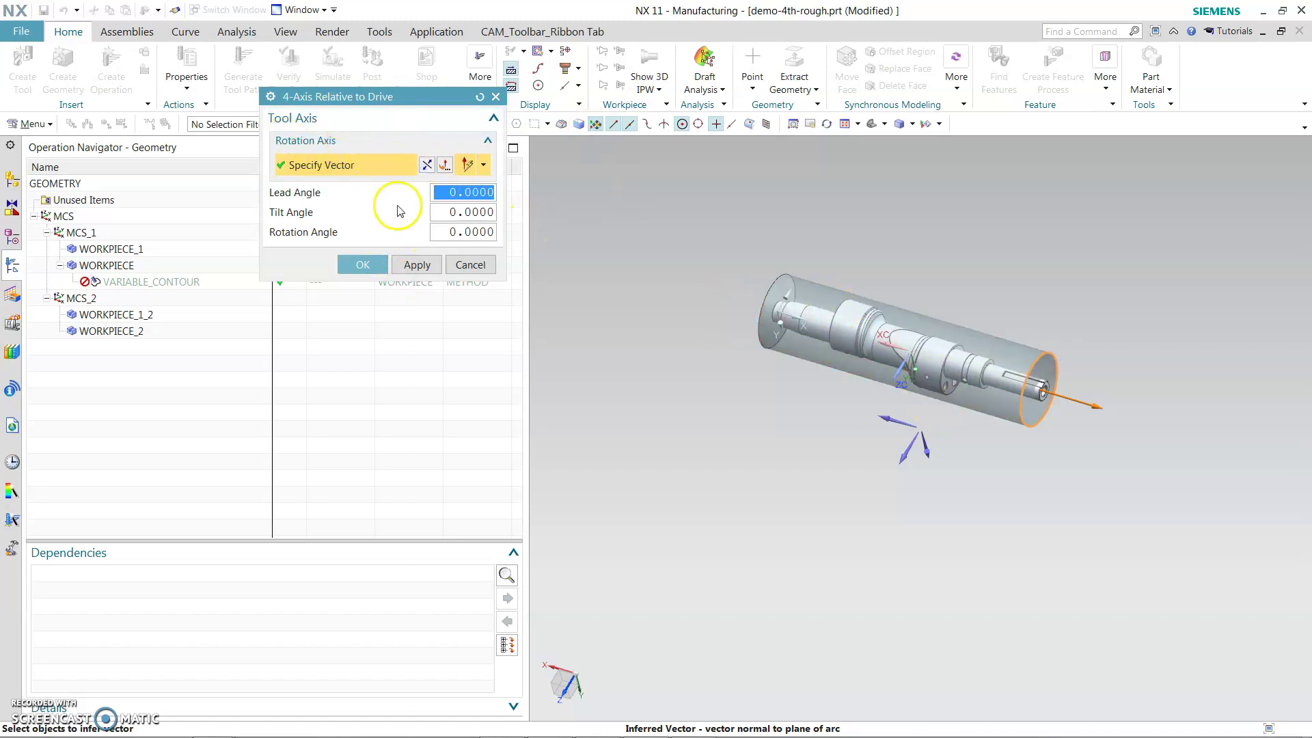
click(447, 192)
text(1)
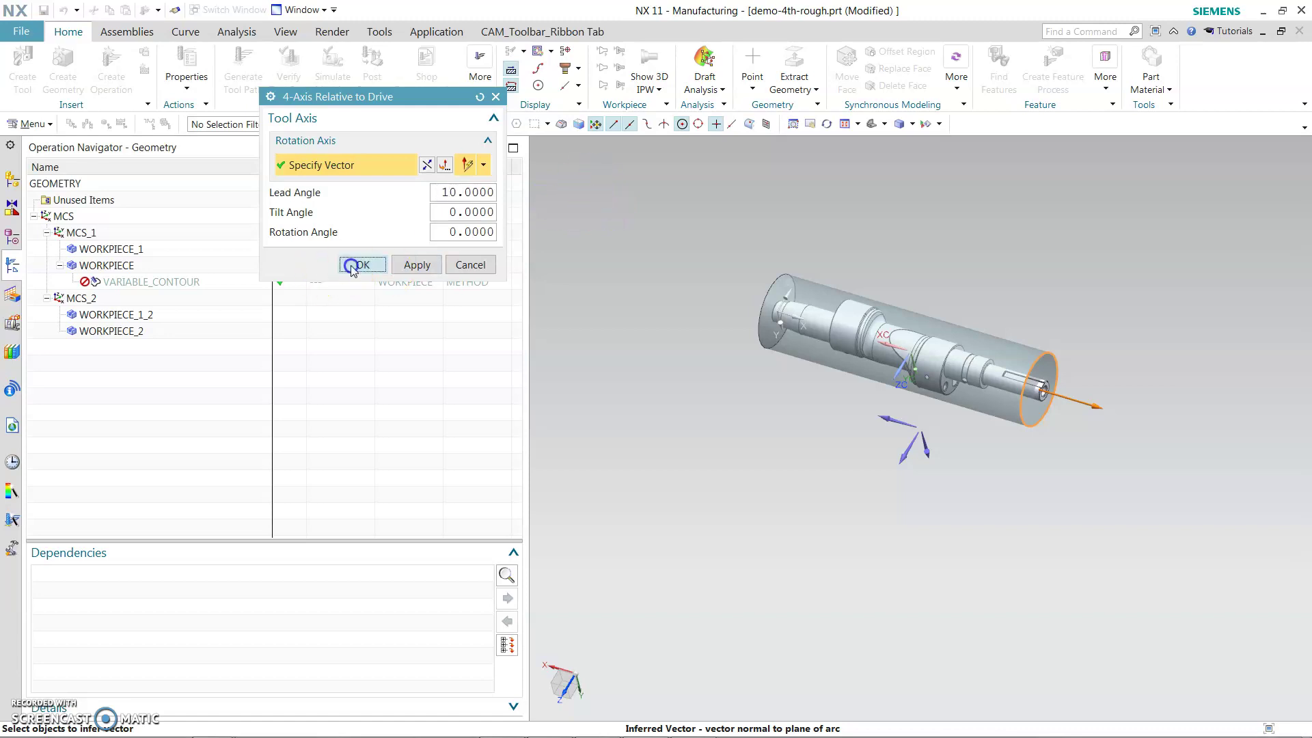
click(349, 265)
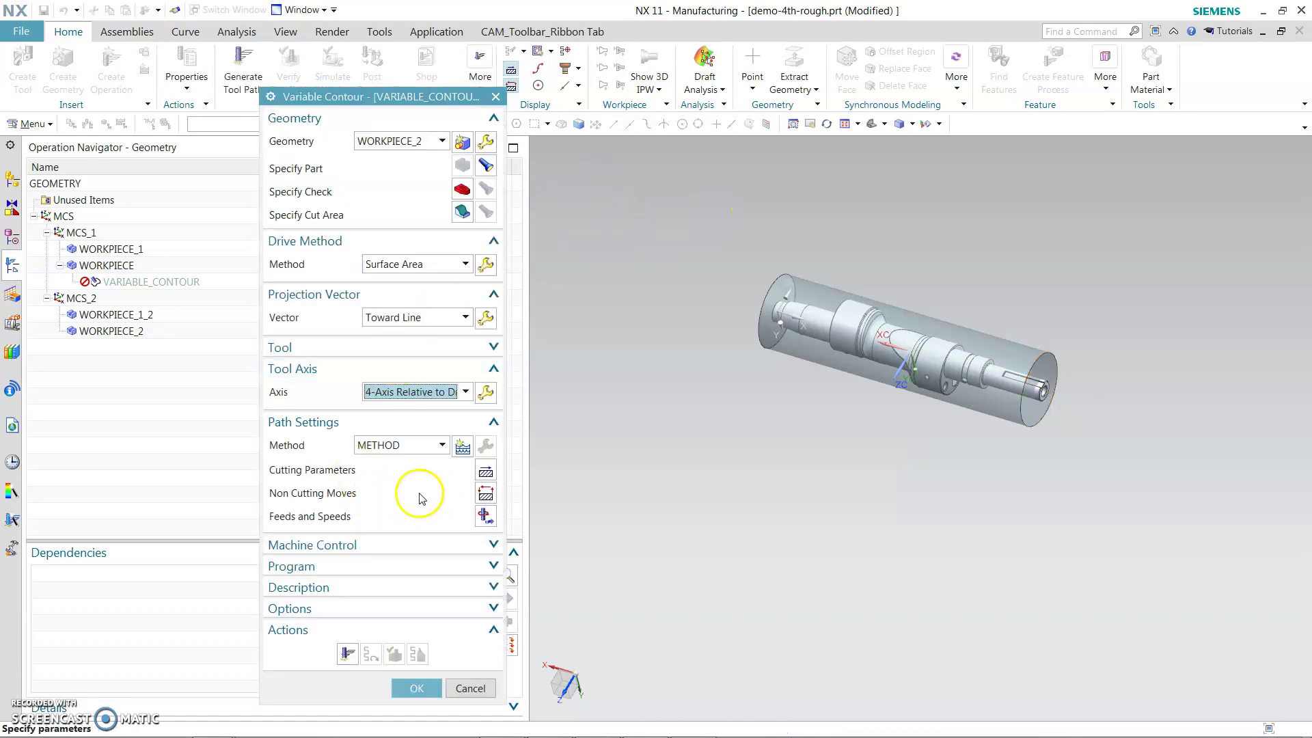
Generate the VARIABLE_CONTOUR_1 toolpath and orbit to inspect the helix wrapping around the shaft.
click(488, 348)
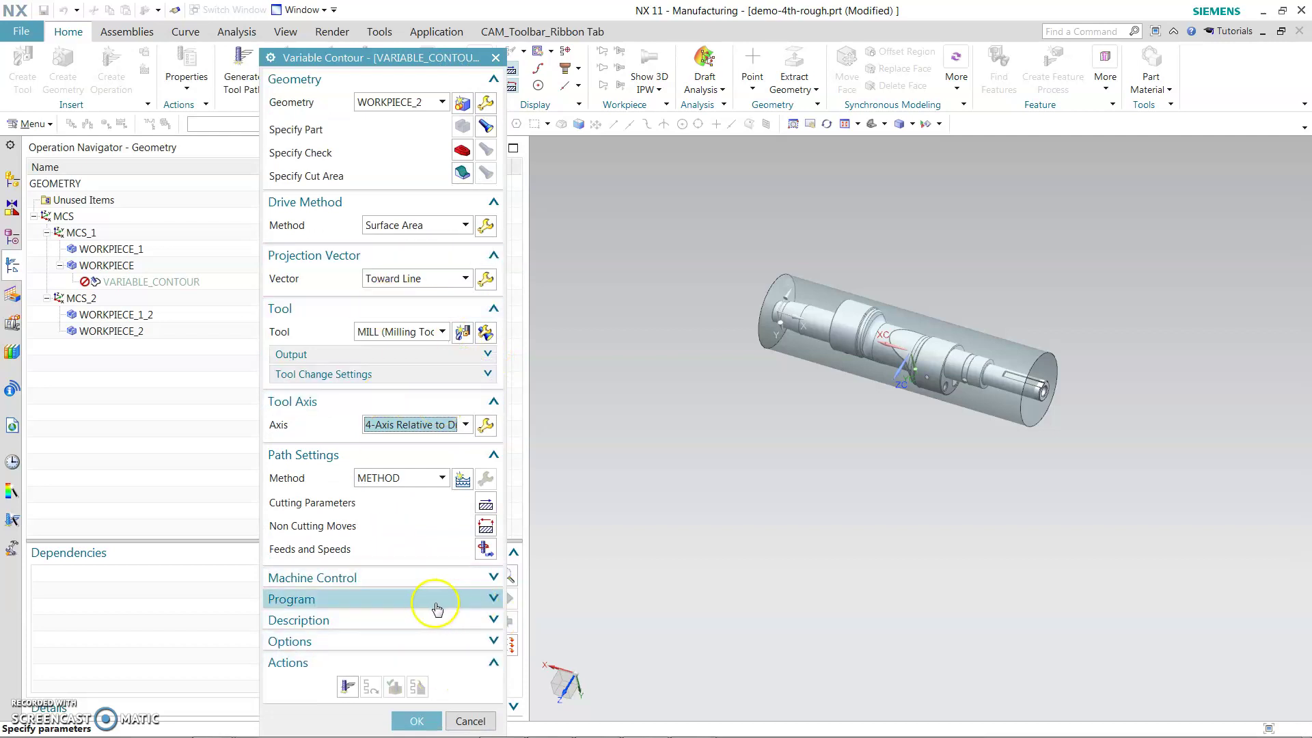
click(345, 685)
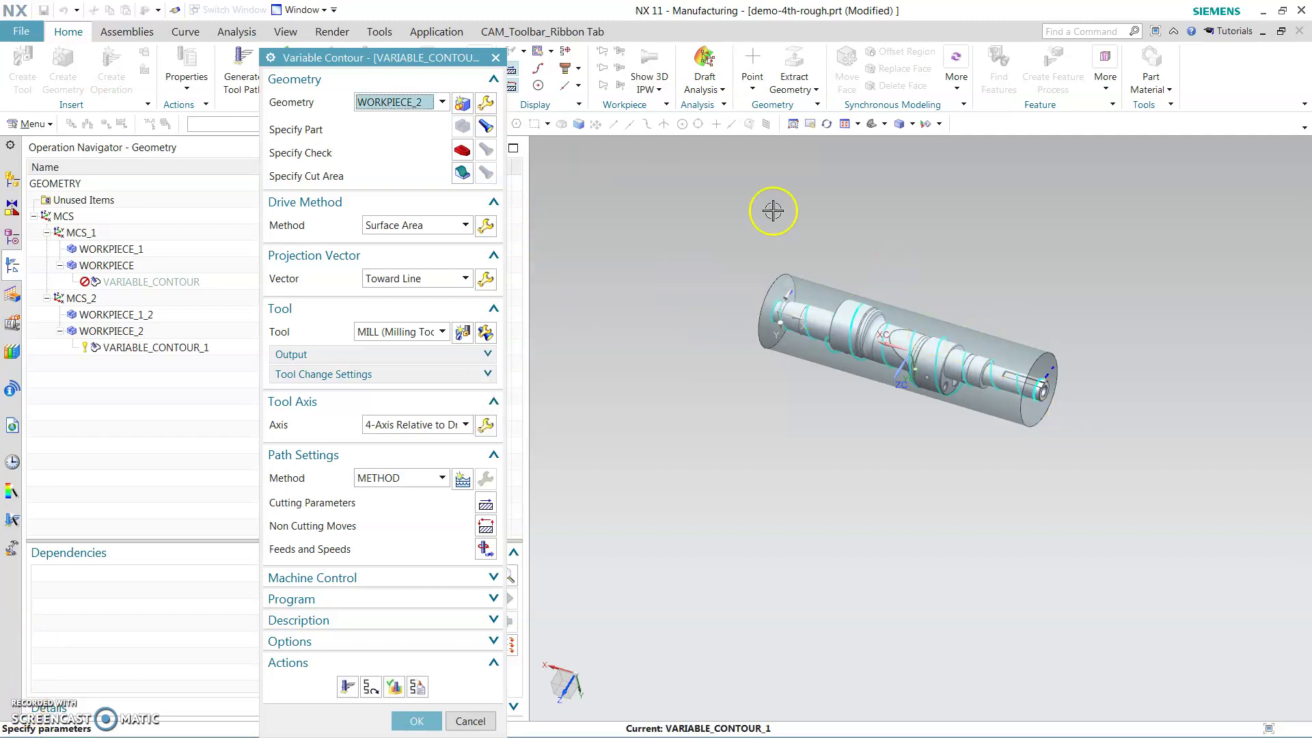
scroll(1045, 355, up, 3)
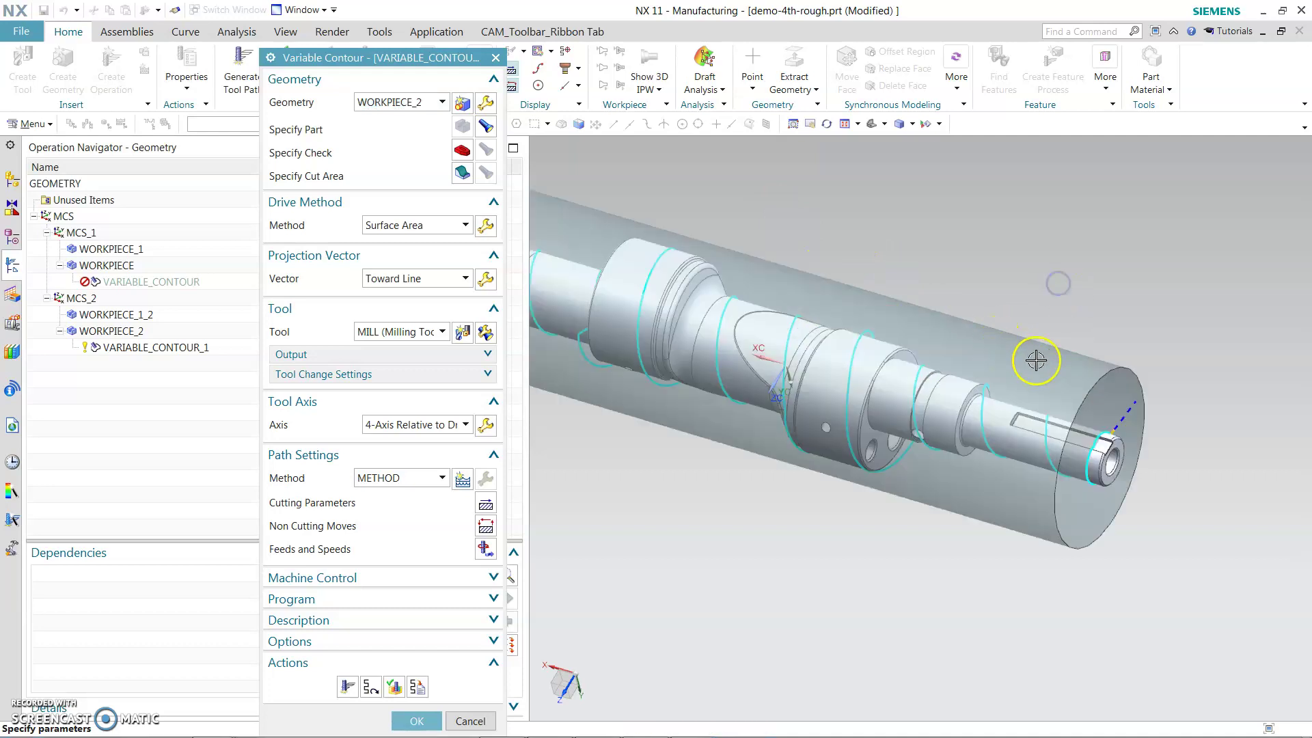
scroll(1121, 321, down, 3)
middle_drag(1121, 314, 1075, 346)
scroll(862, 226, up, 3)
scroll(834, 278, down, 3)
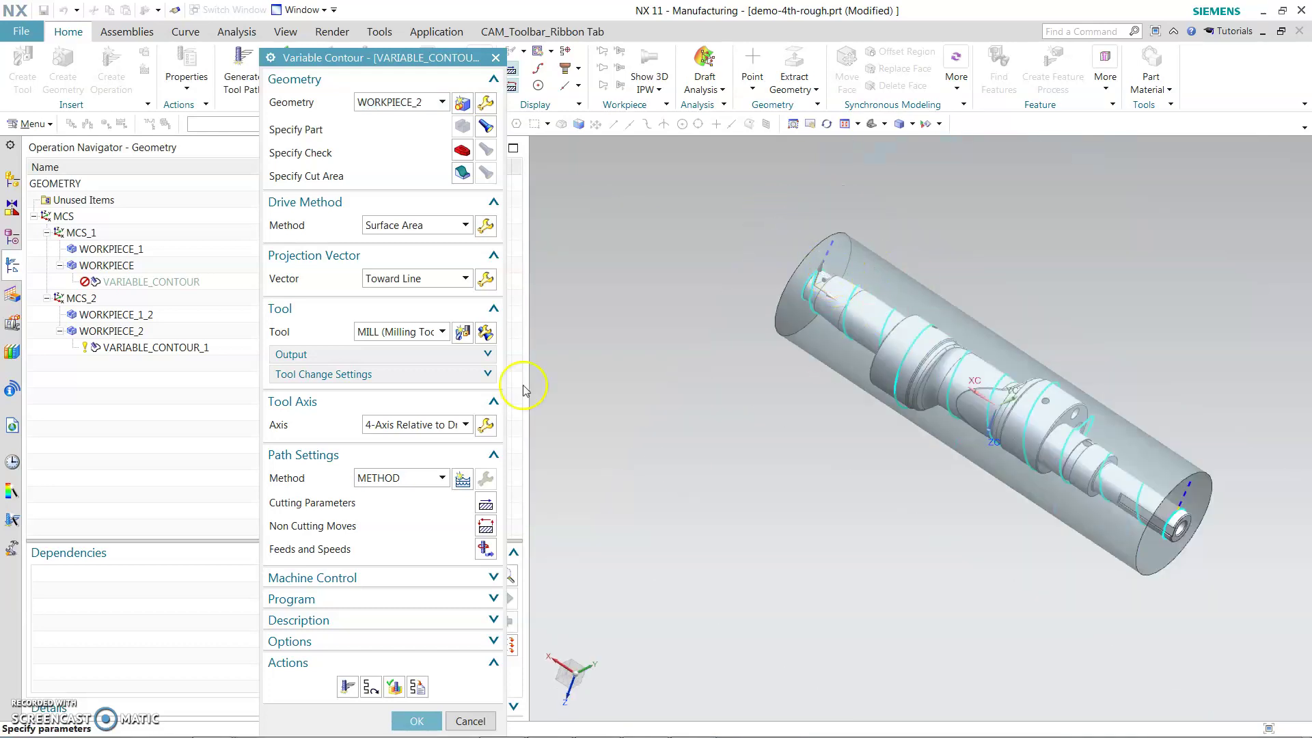
scroll(594, 268, down, 1)
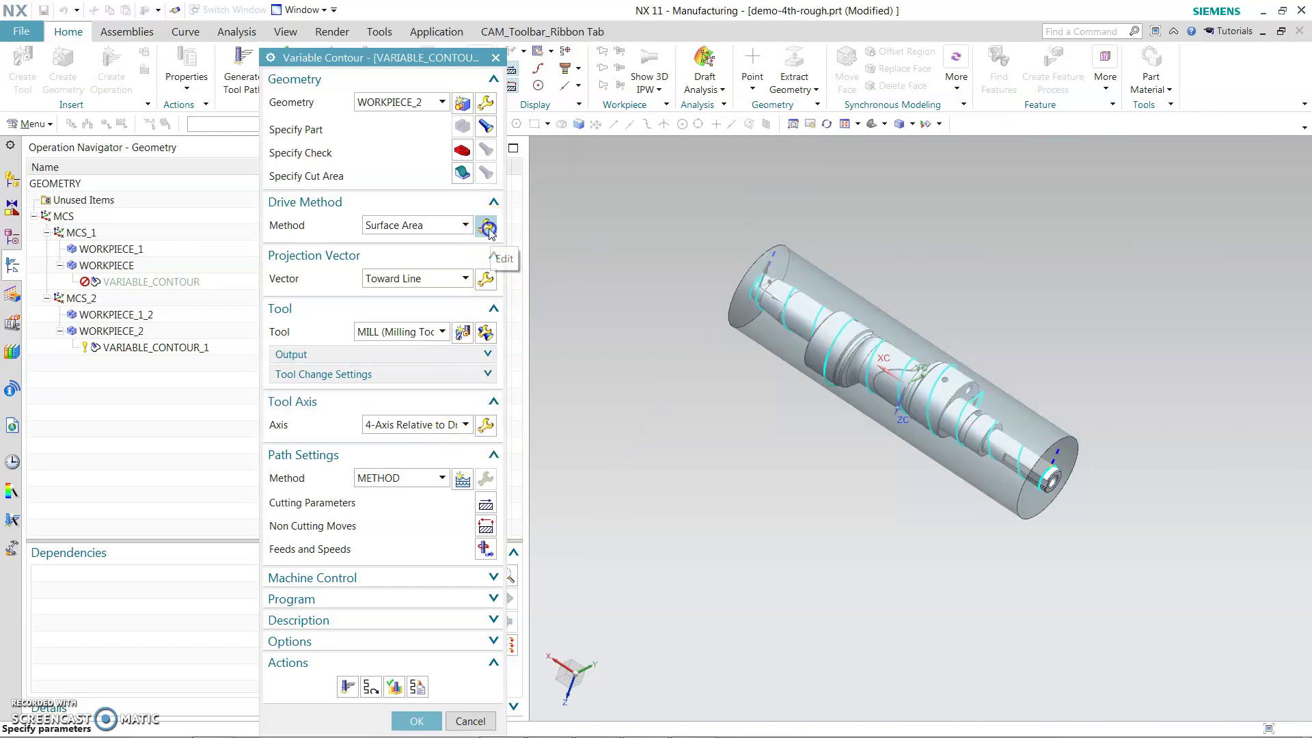
Raise the Surface Area drive to 120 stepovers, regenerate the toolpath, and accept the operation.
middle_click(559, 234)
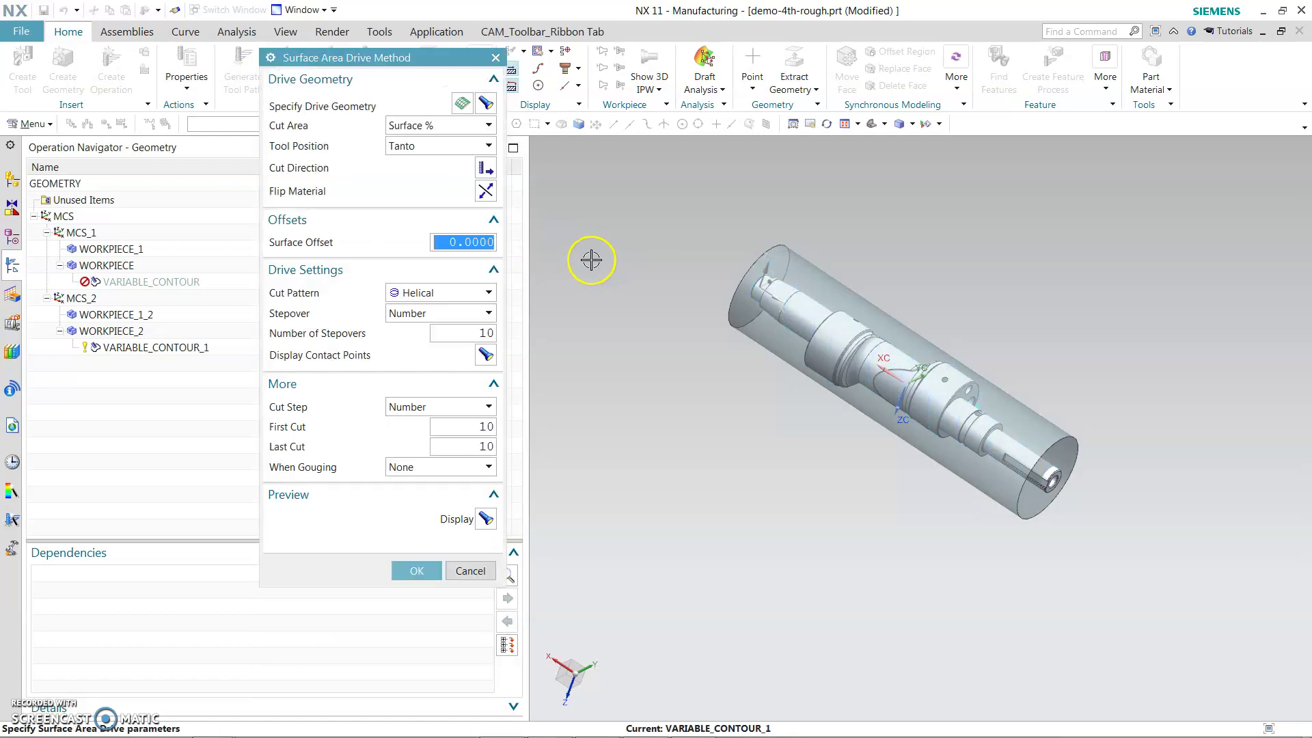
double_click(448, 338)
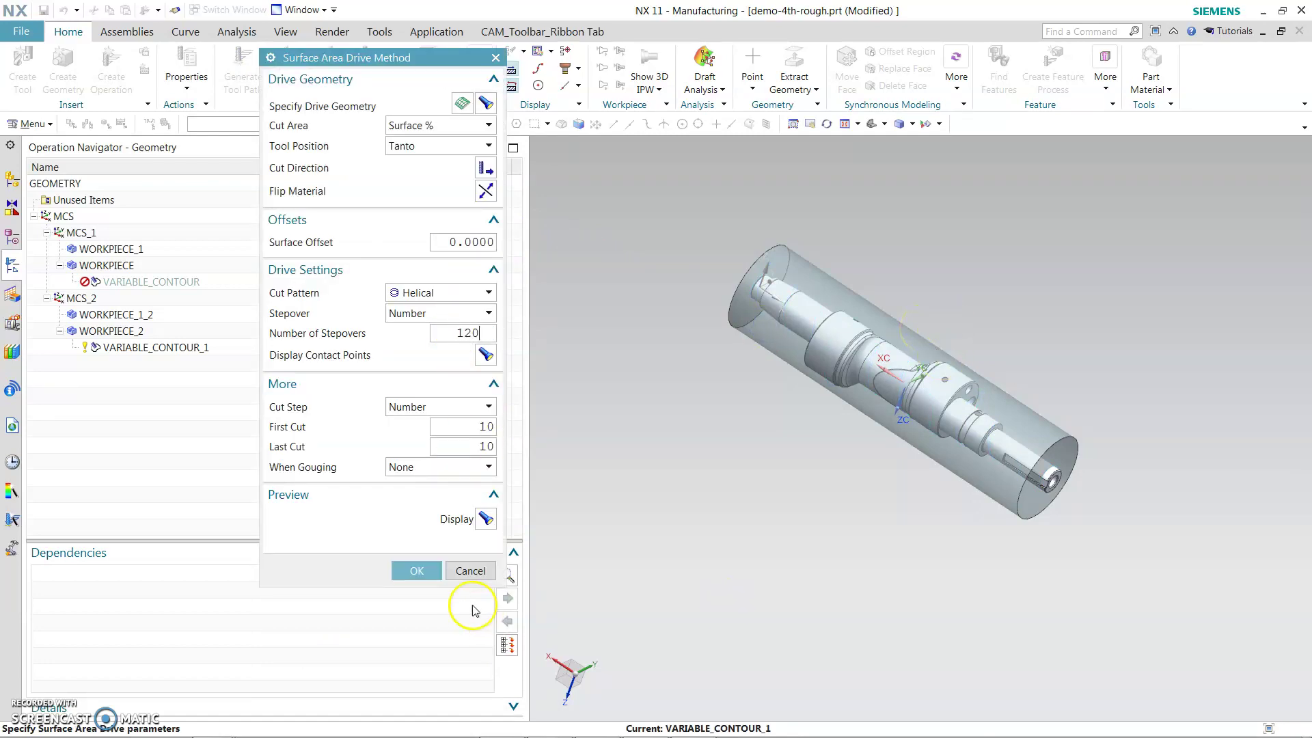
click(416, 570)
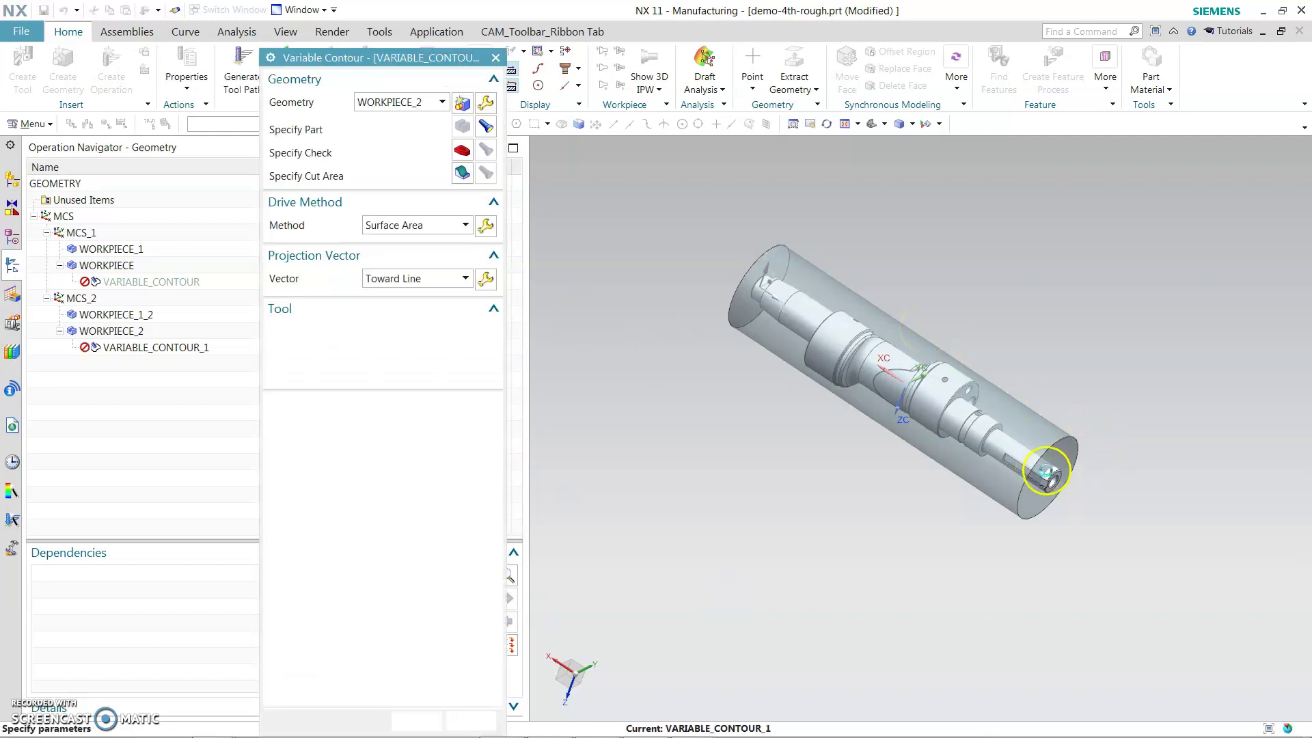
scroll(1087, 431, up, 3)
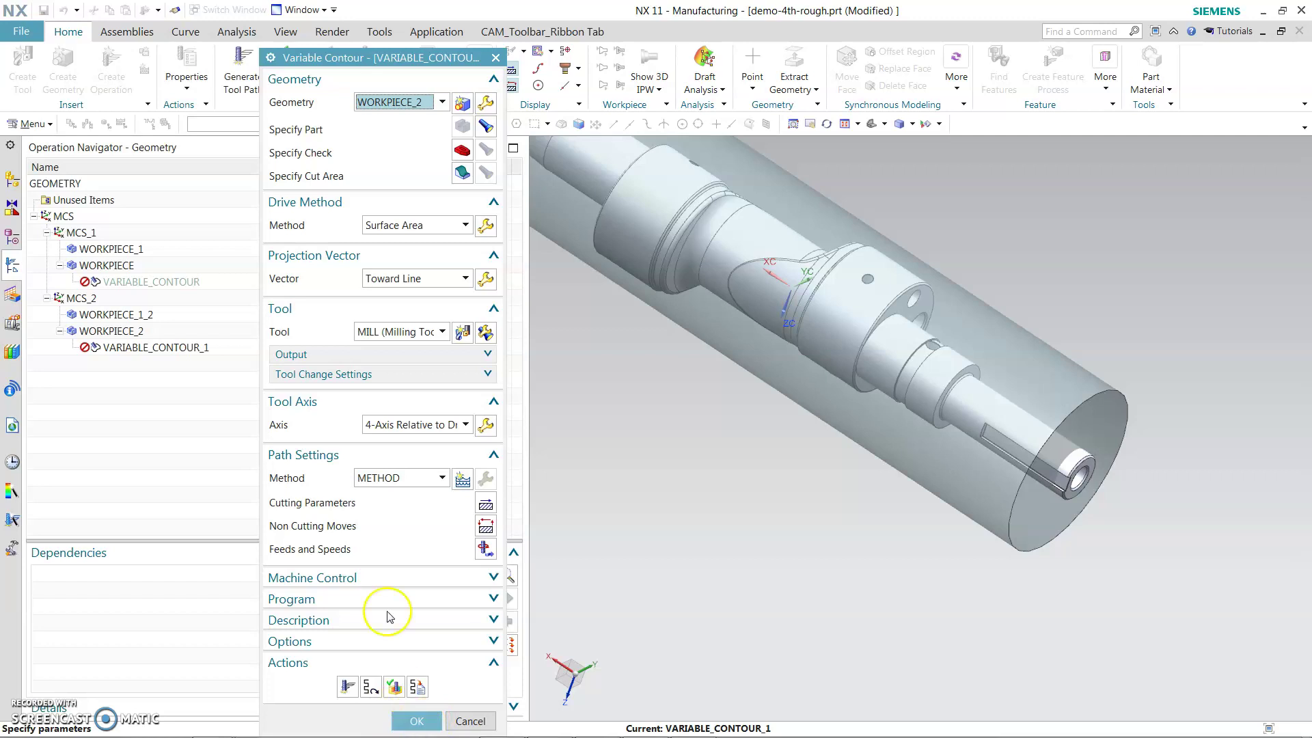
click(342, 690)
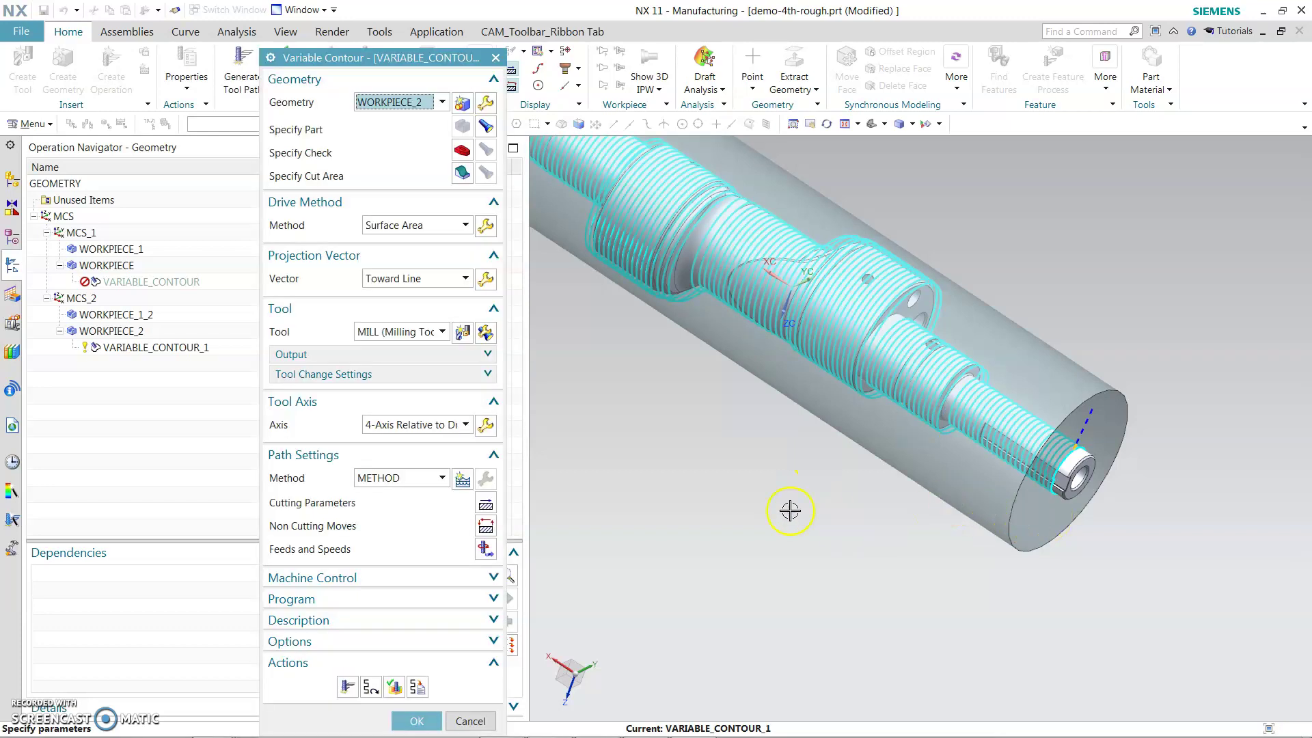
scroll(826, 468, down, 3)
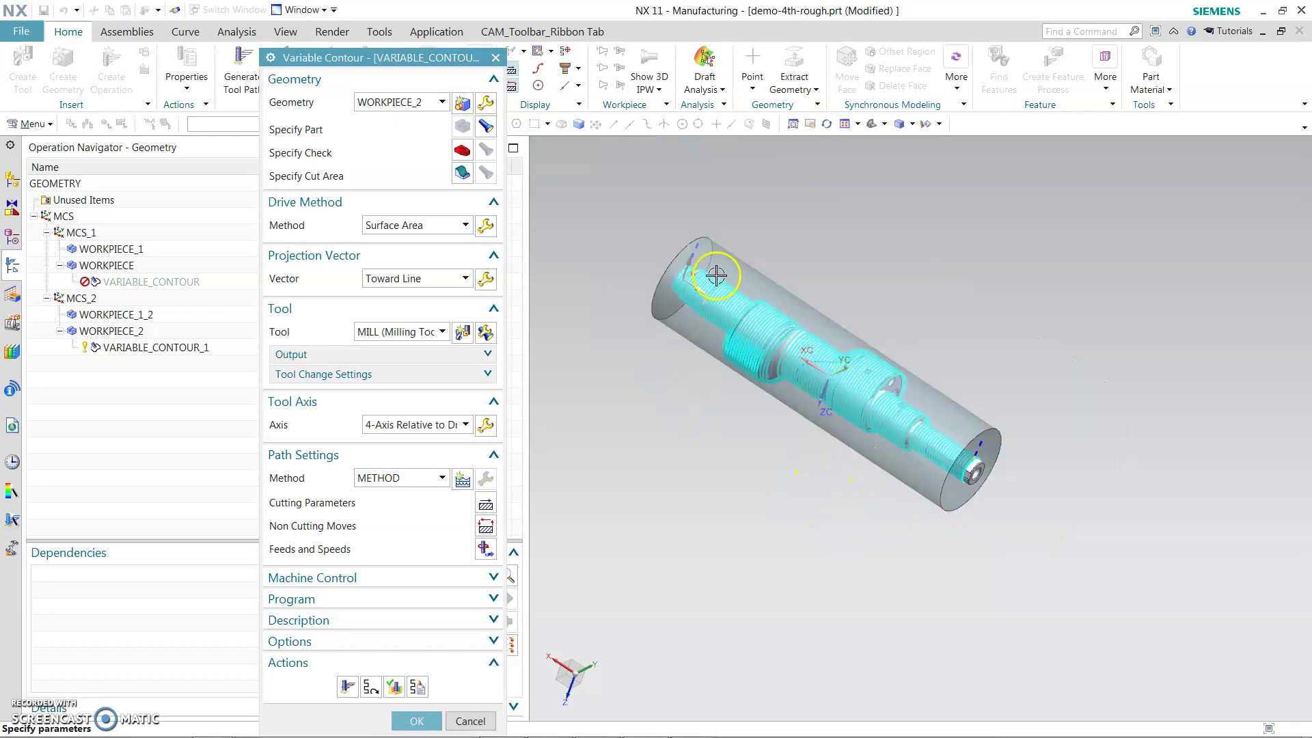
scroll(726, 281, up, 5)
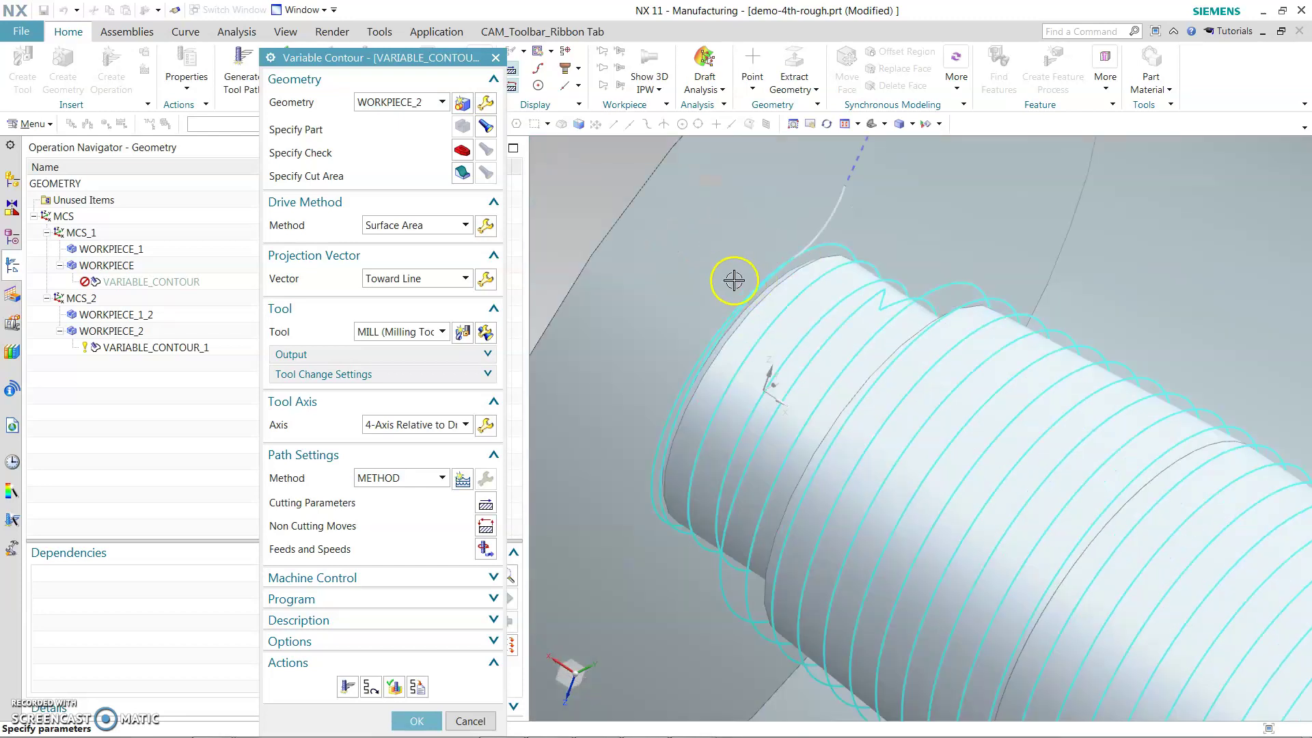
scroll(722, 280, down, 6)
click(416, 720)
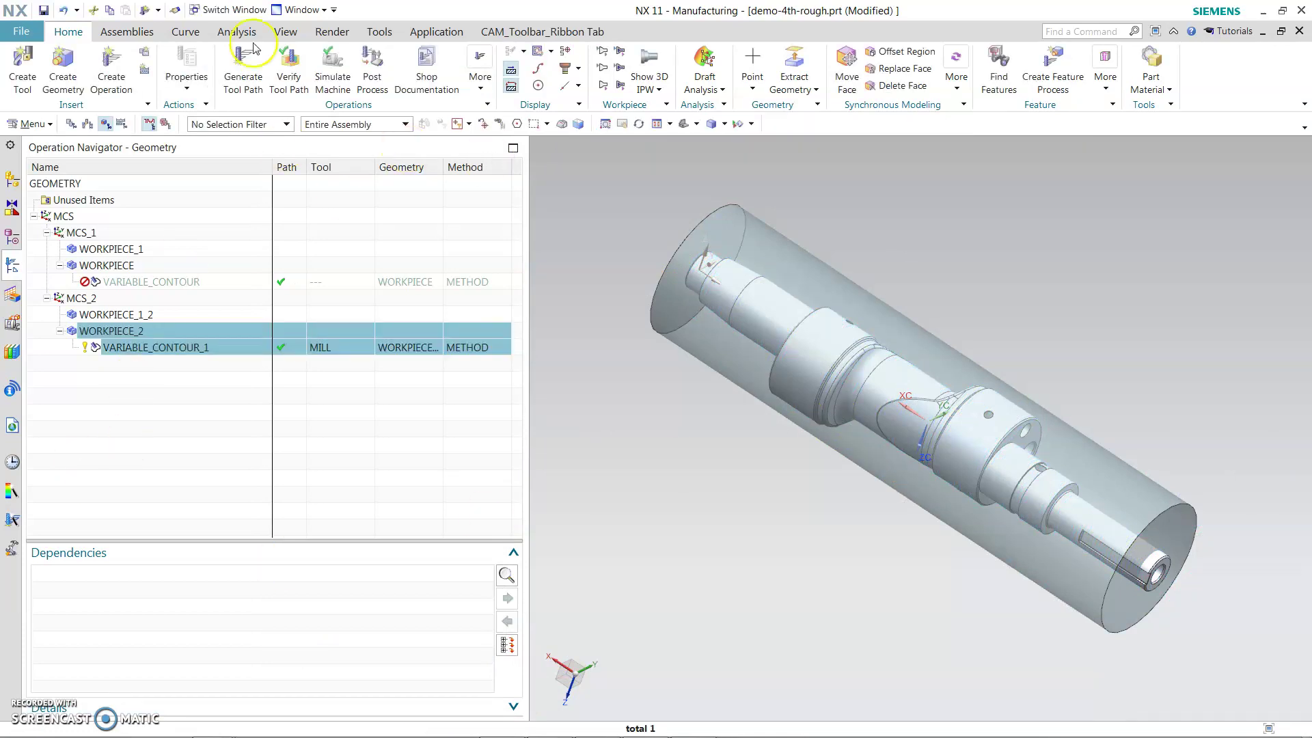
Start toolpath verification and hide the shaft's solid body so only the blank remains visible.
click(288, 85)
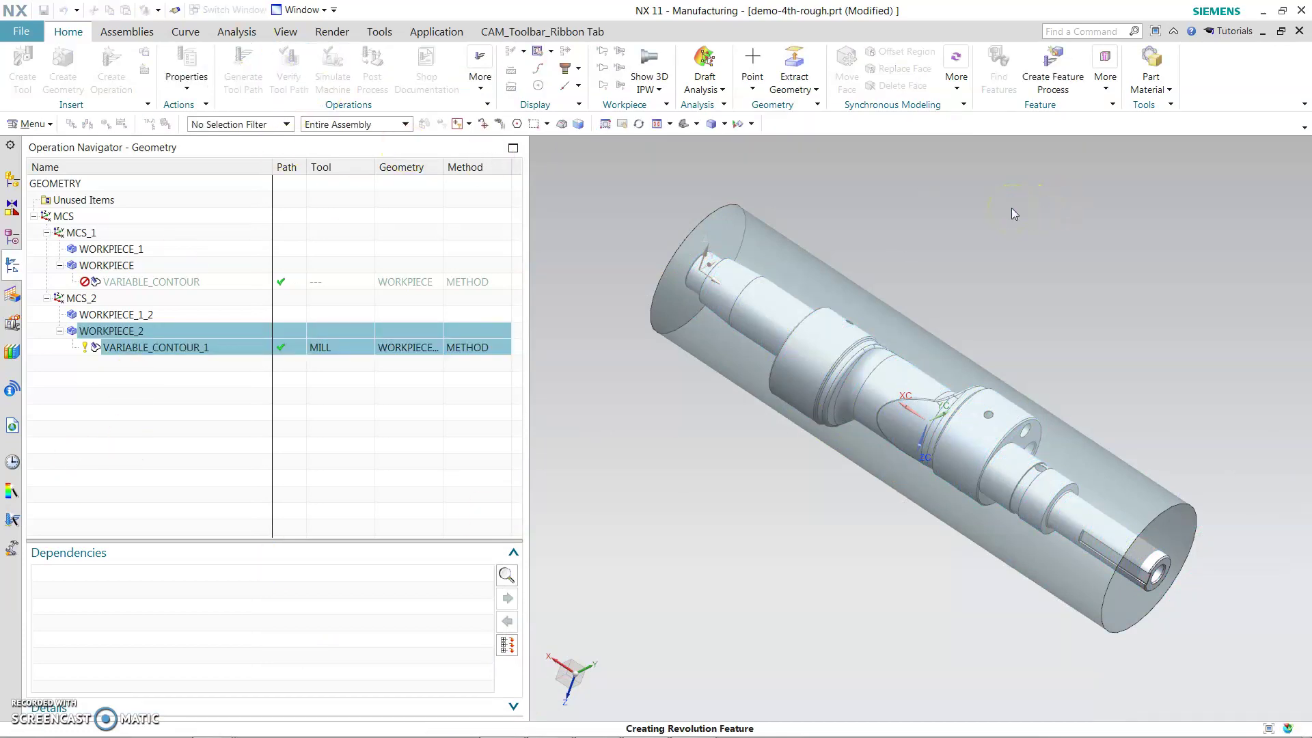
click(11, 236)
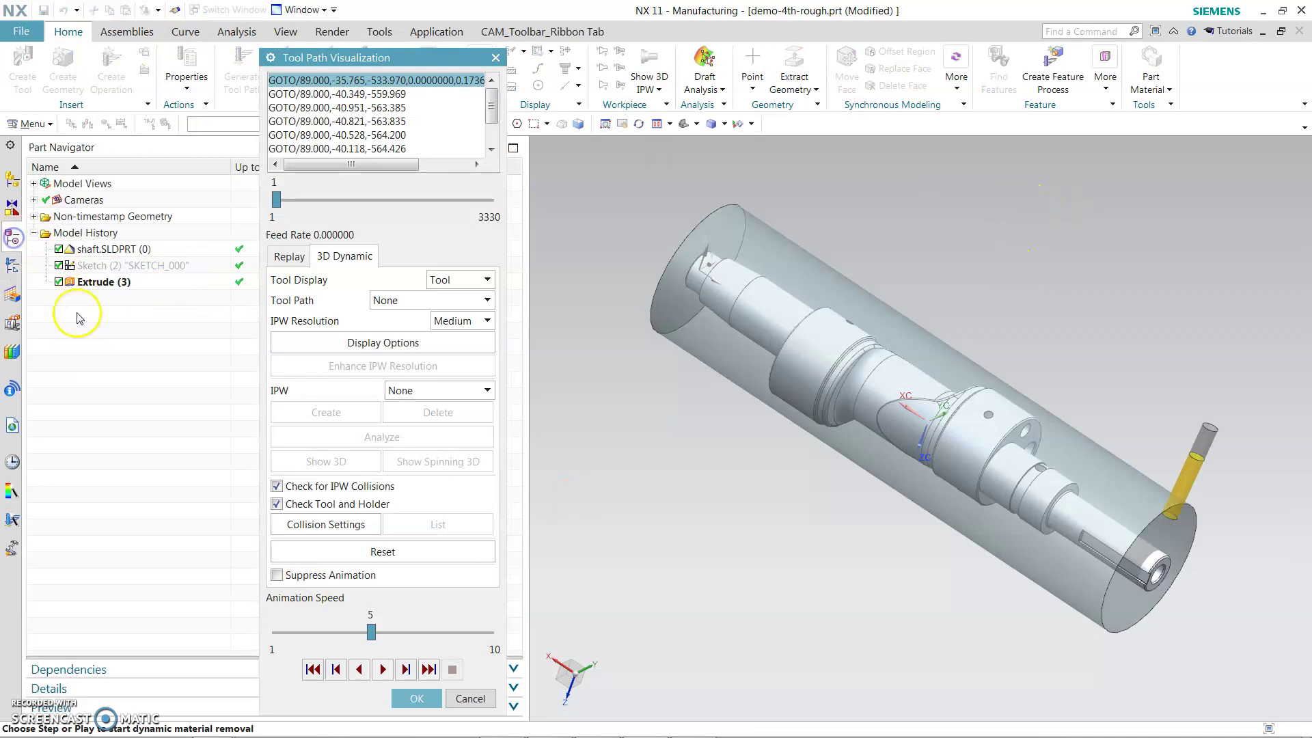
right_click(153, 249)
click(183, 258)
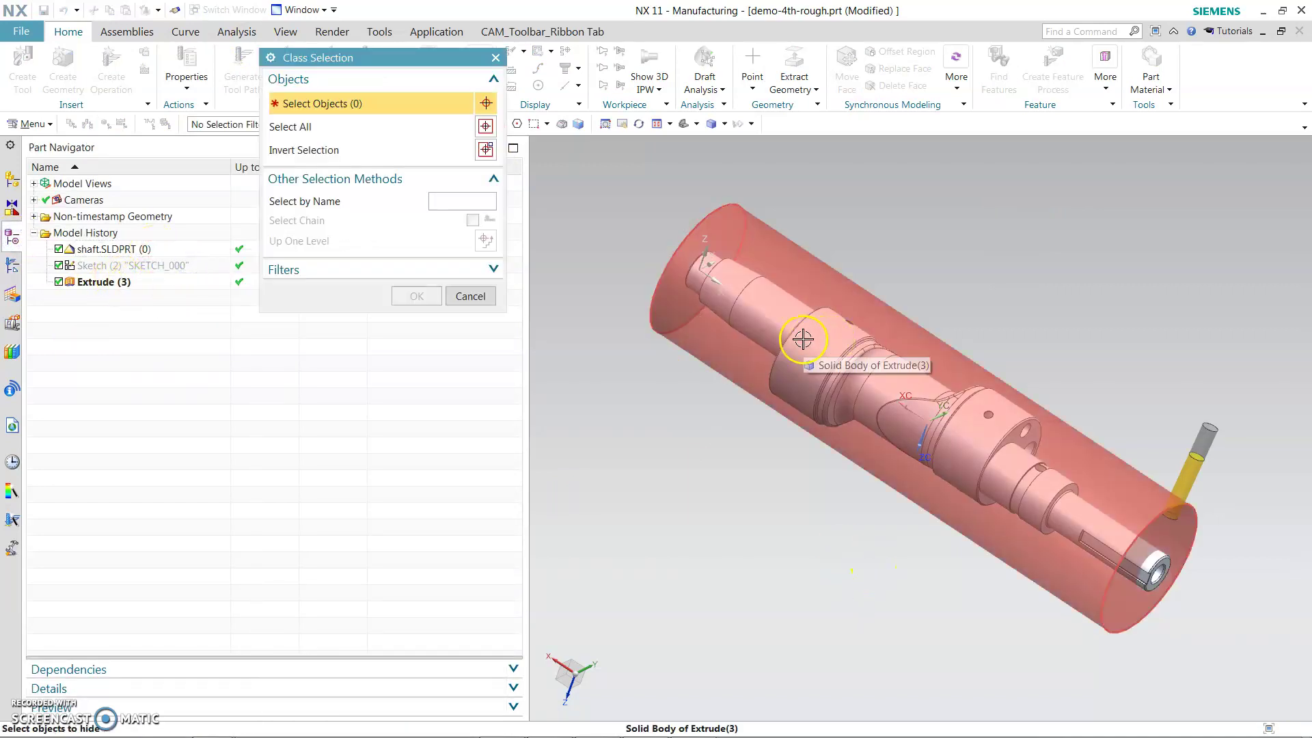
click(806, 341)
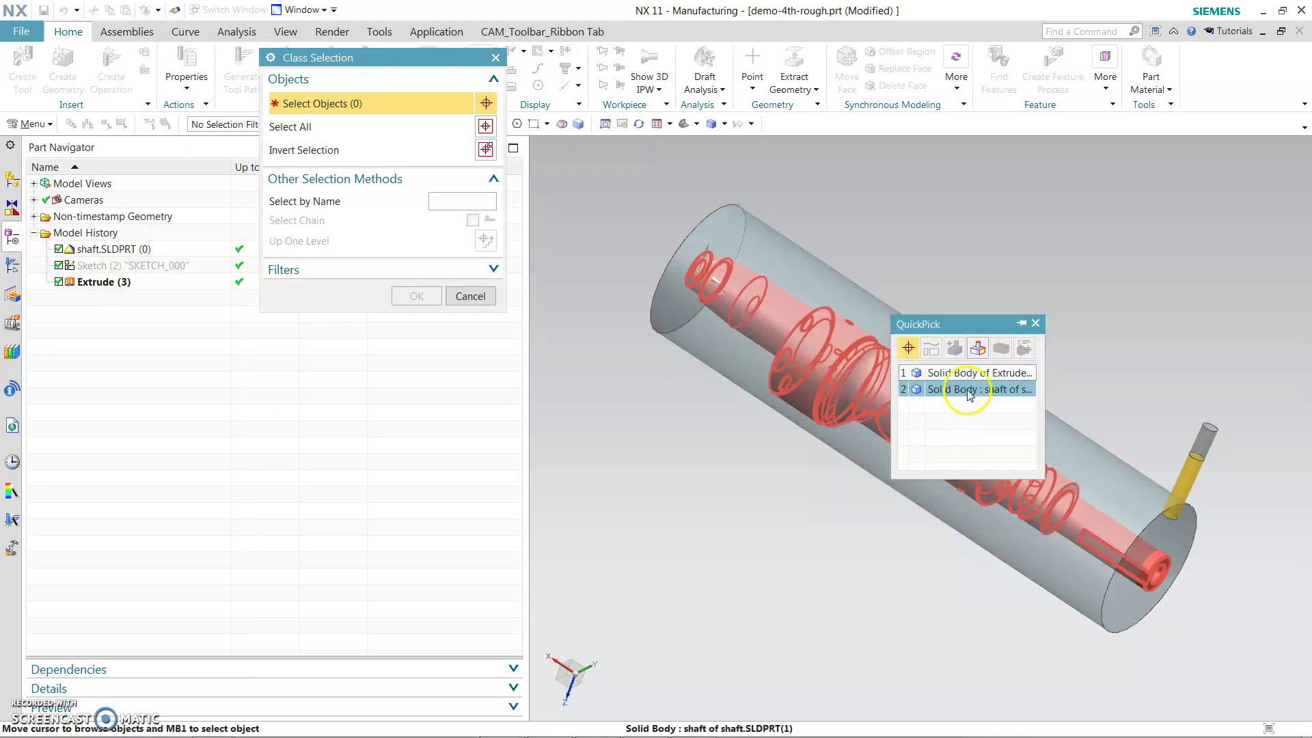
click(970, 420)
click(416, 296)
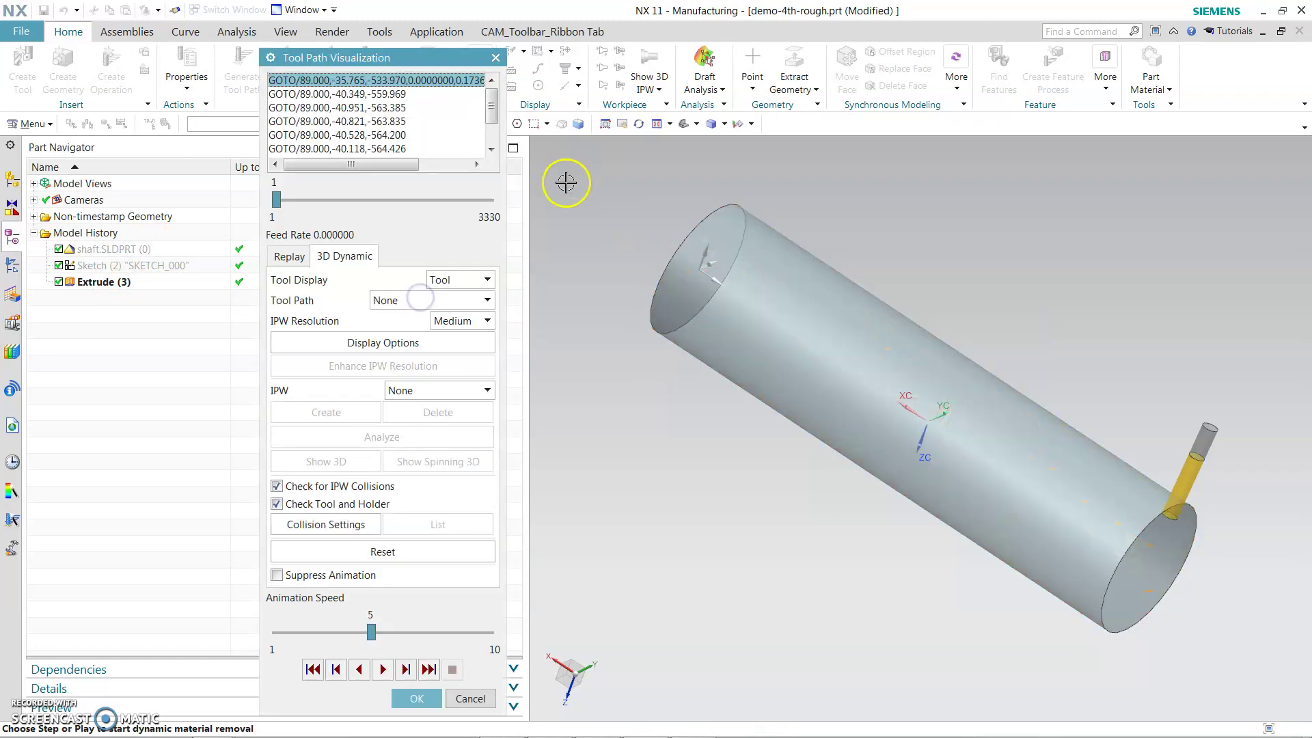
Play the 3D Dynamic material removal simulation on the blank's Extrude (3) feature.
click(390, 675)
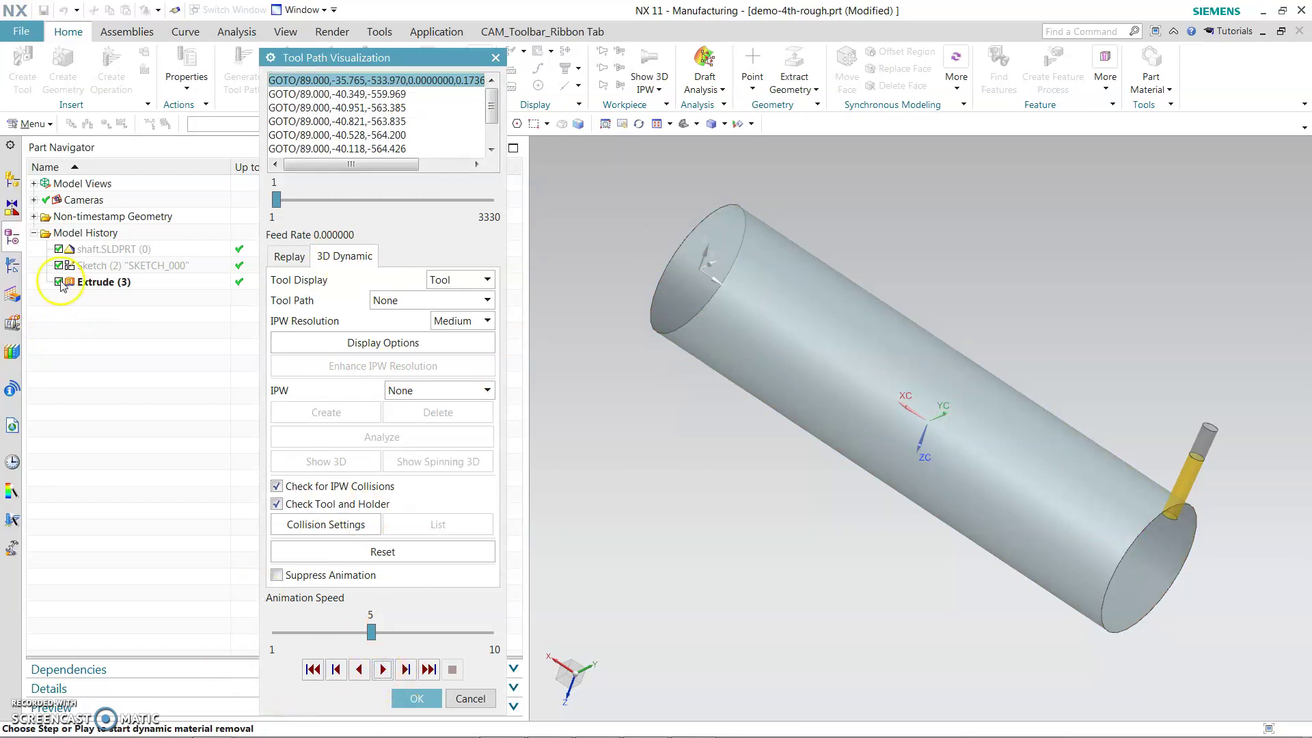
click(124, 287)
right_click(126, 287)
click(175, 339)
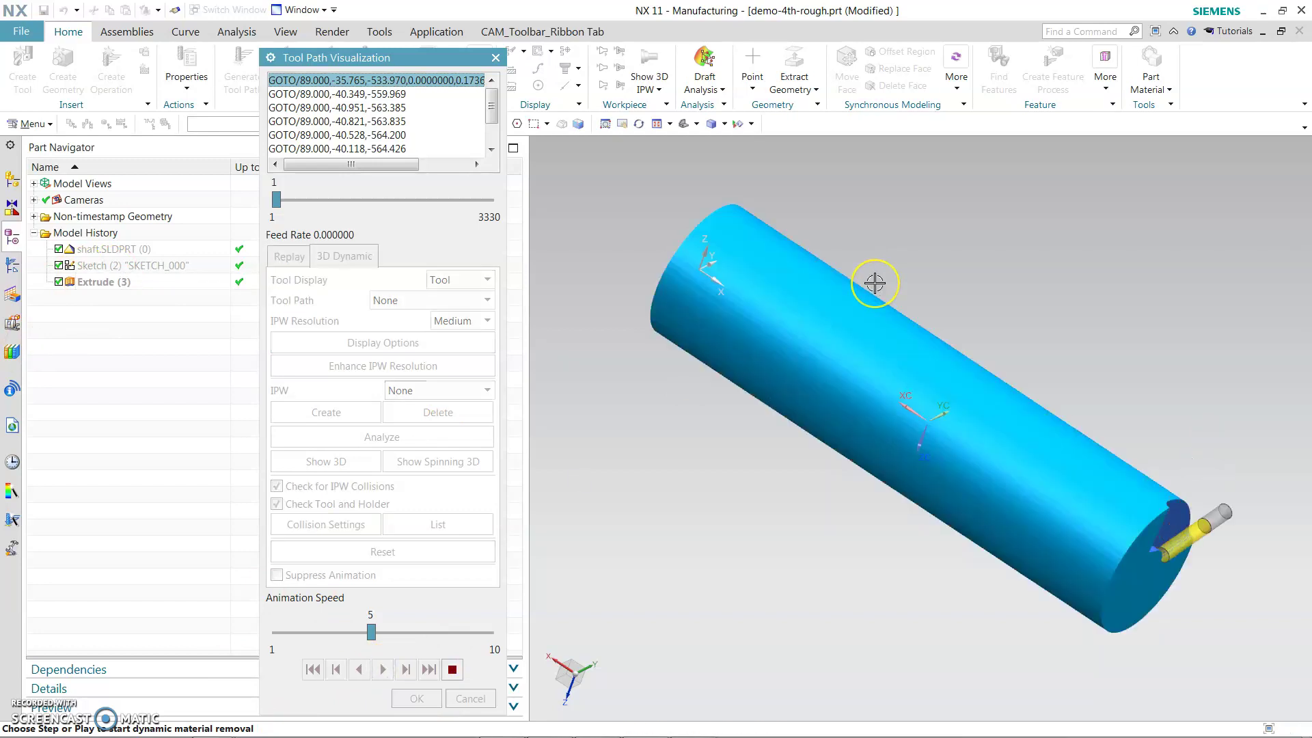
Orbit and zoom around the blank while the material removal plays through to the end.
middle_drag(874, 282, 1188, 598)
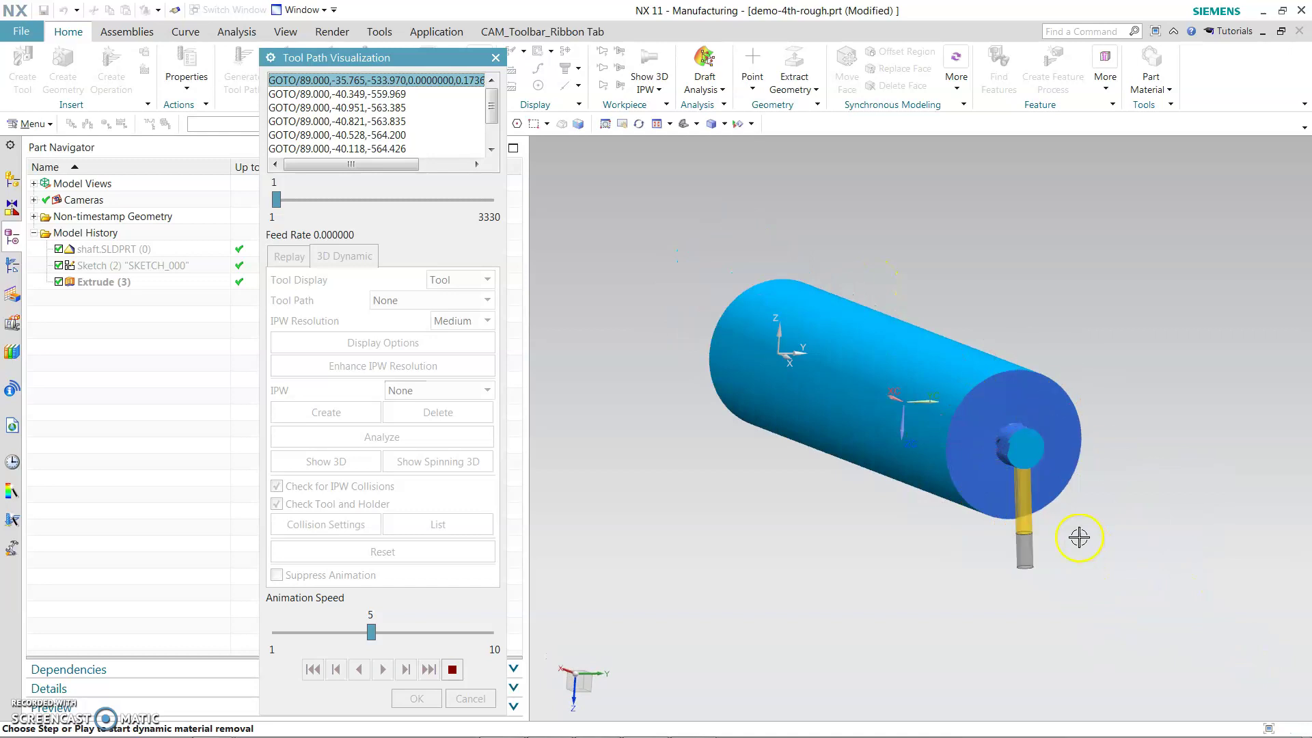
scroll(1013, 481, up, 2)
scroll(1101, 522, up, 3)
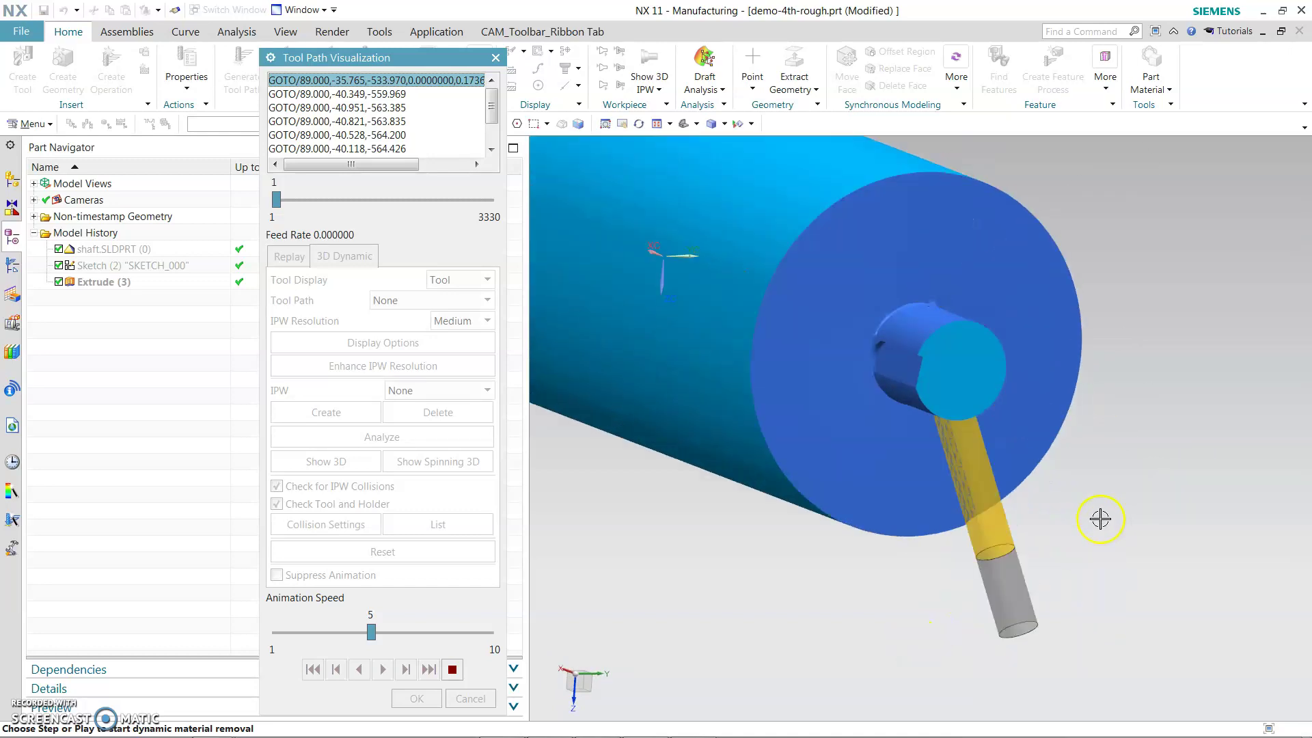
scroll(1084, 556, down, 4)
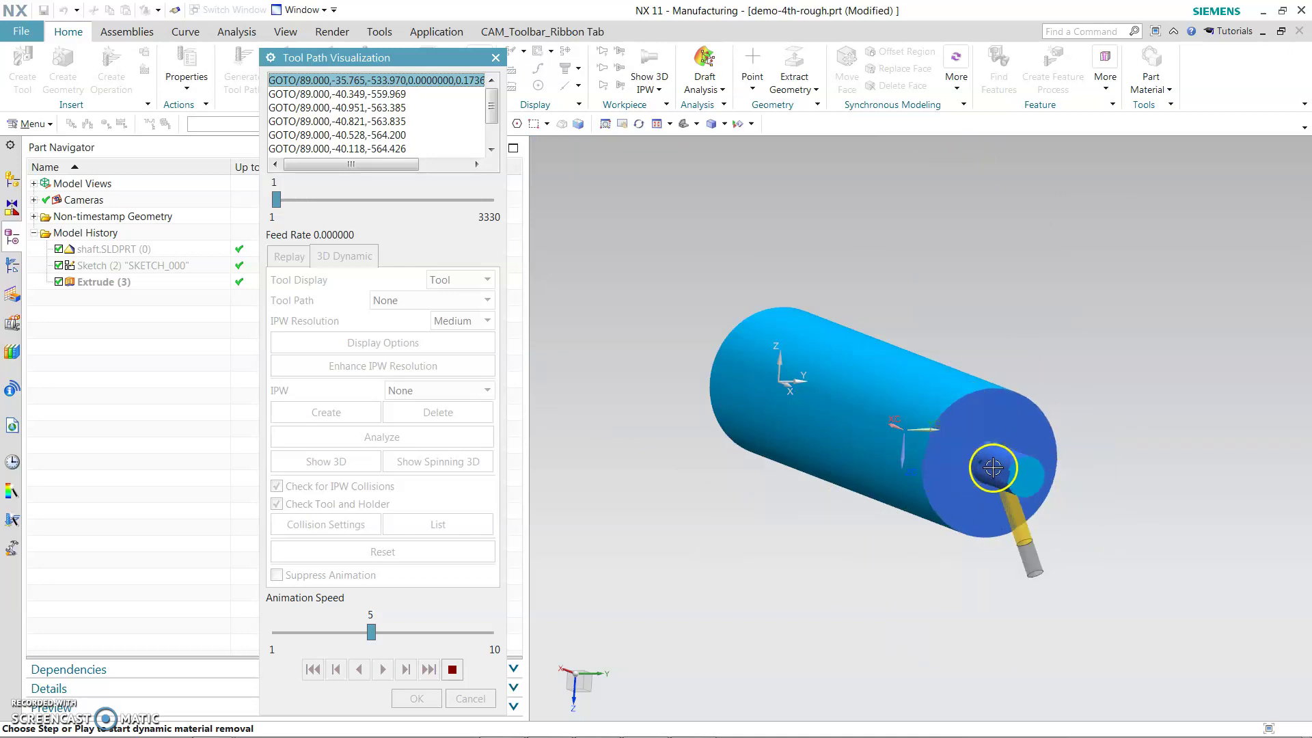
scroll(1004, 472, up, 3)
scroll(1111, 502, down, 3)
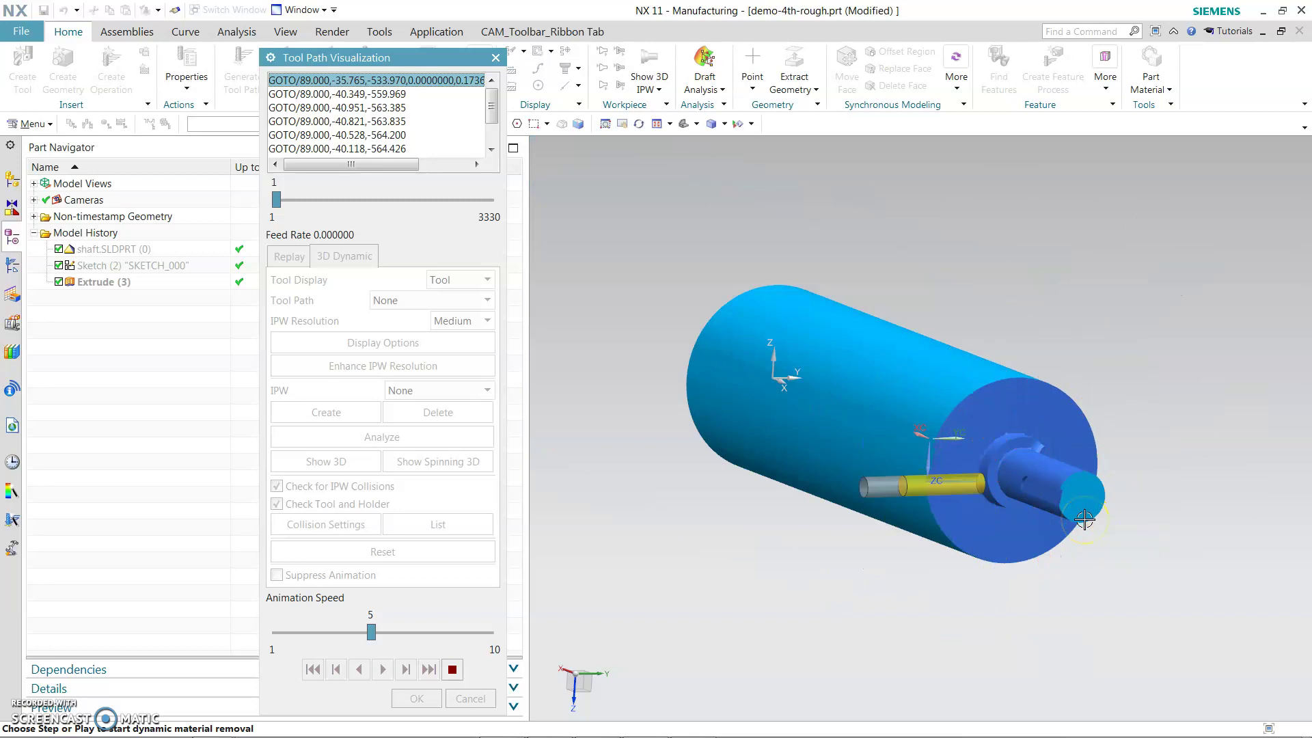
middle_drag(963, 457, 1031, 498)
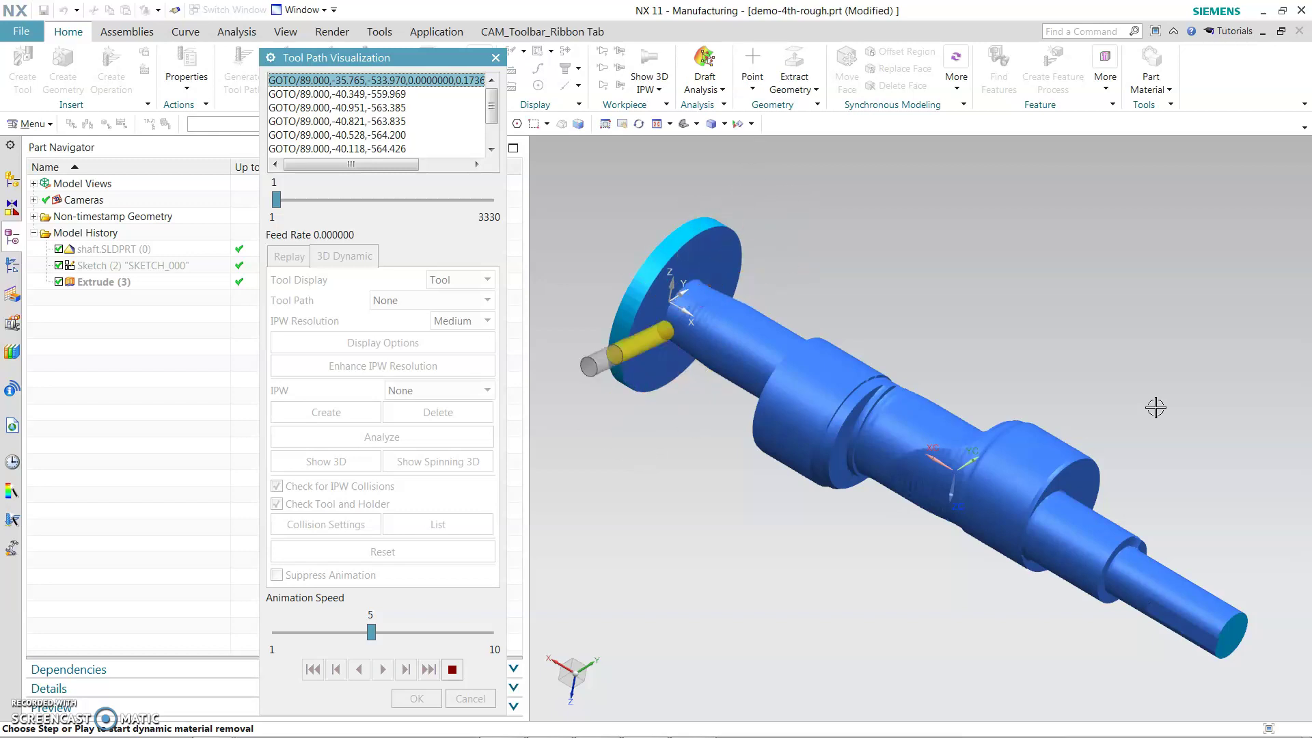
Close the toolpath visualization, show only the shaft solid again, and orbit to its keyway end.
click(994, 312)
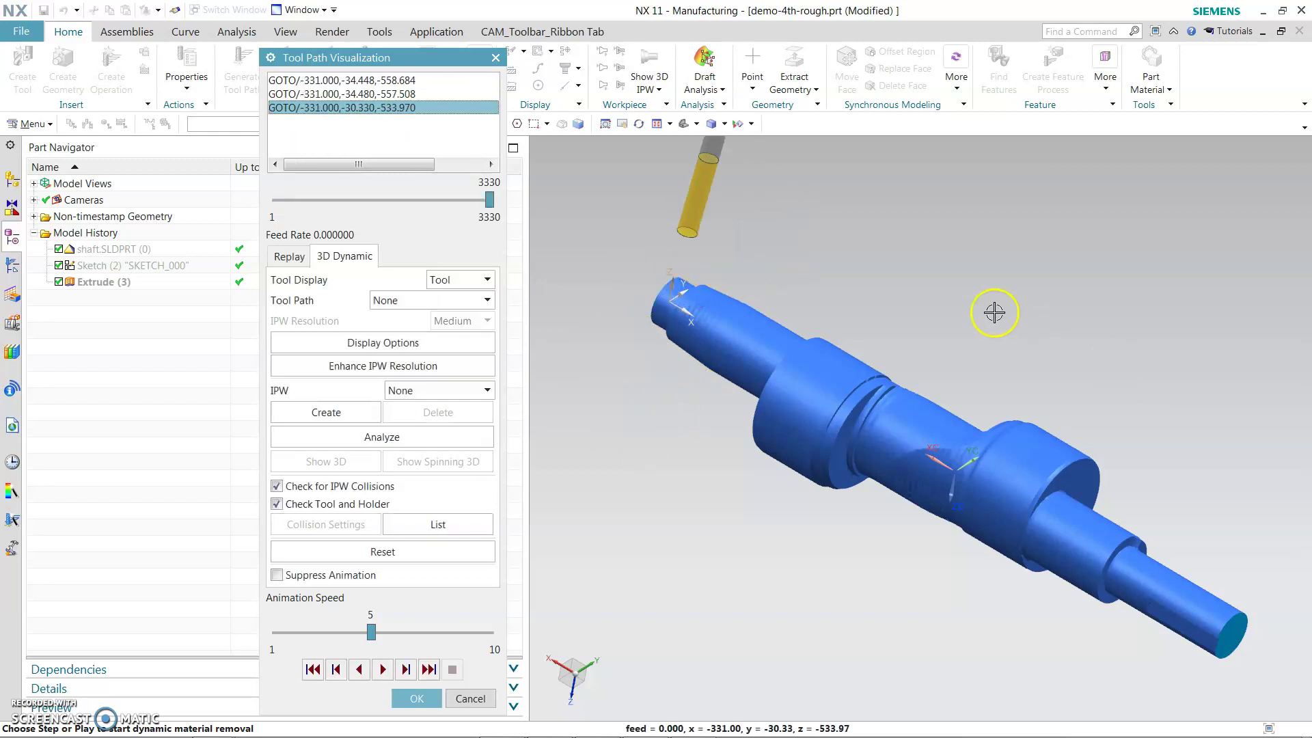
click(416, 696)
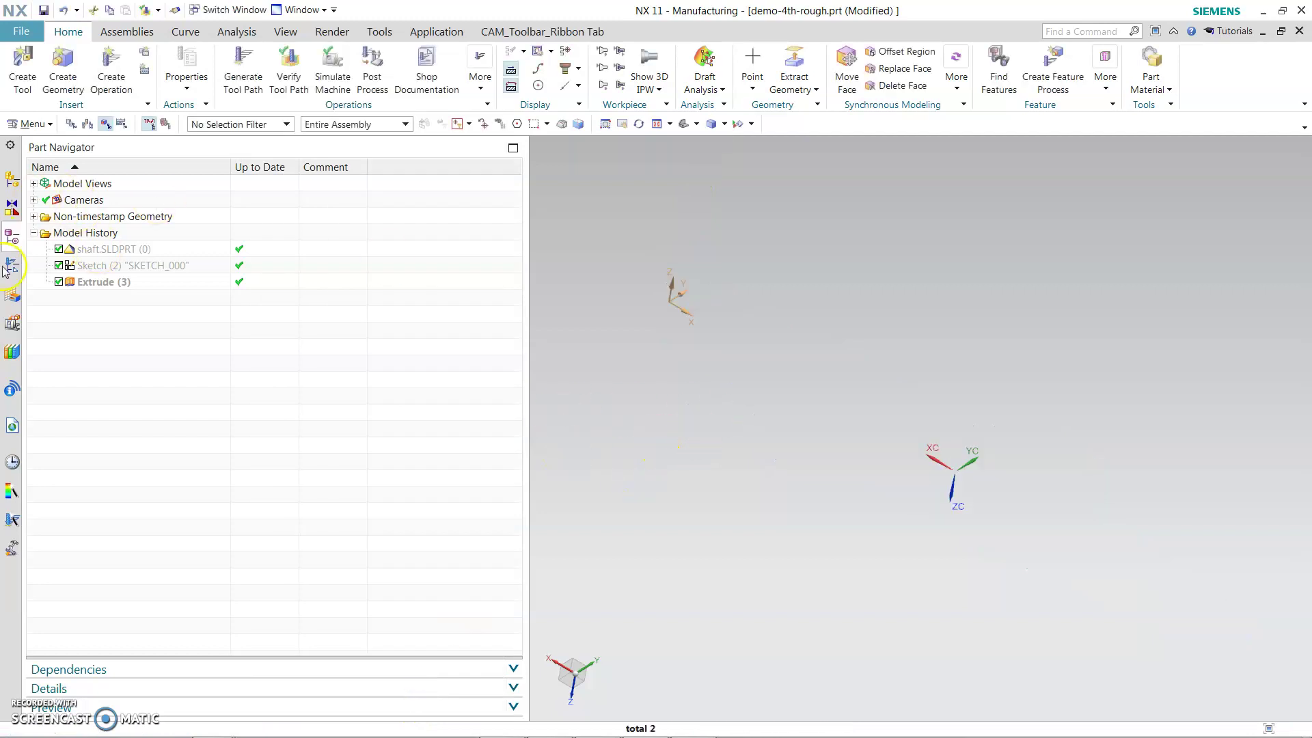
right_click(126, 249)
click(173, 263)
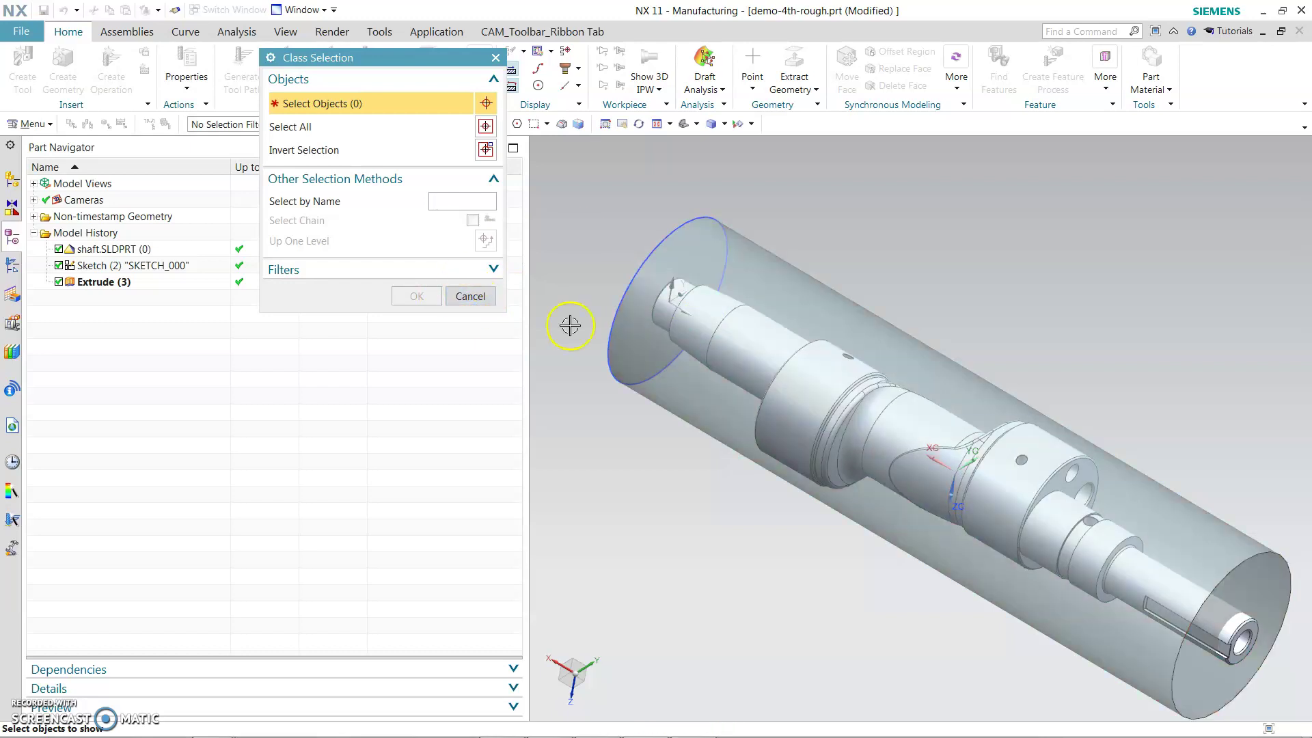
click(711, 324)
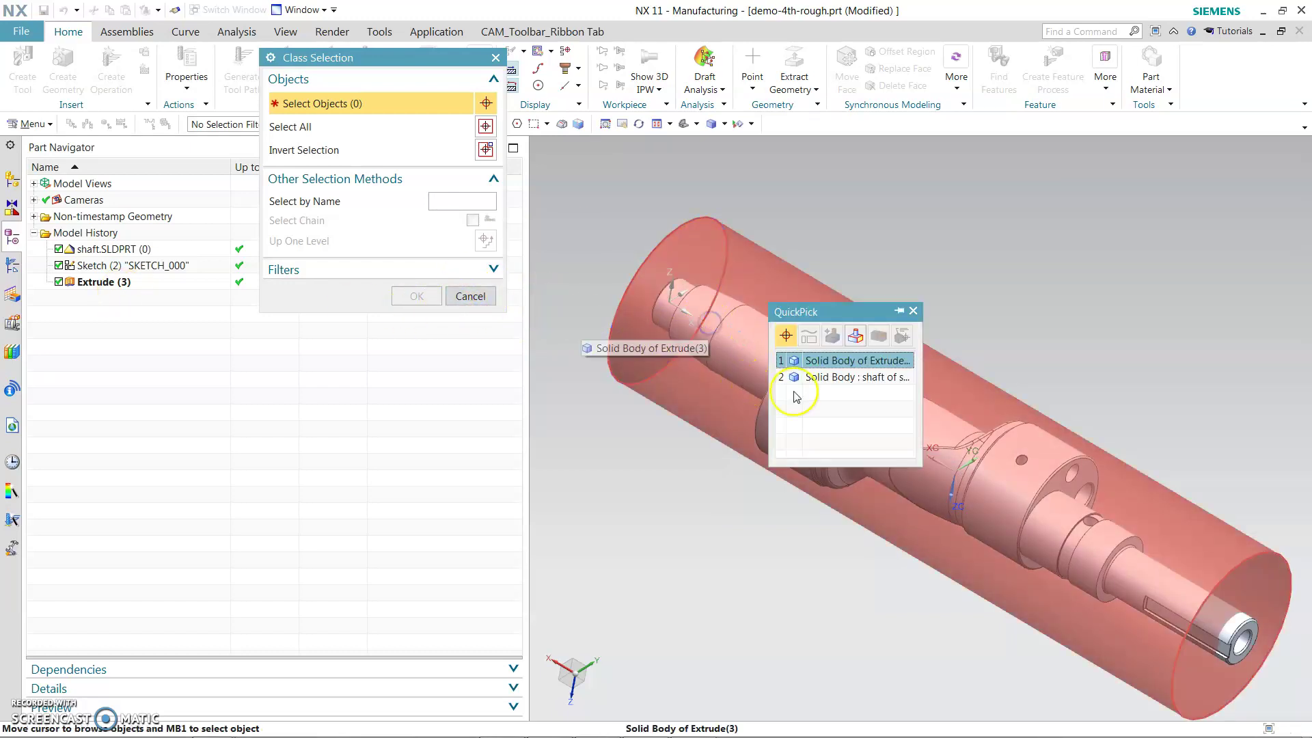
click(823, 380)
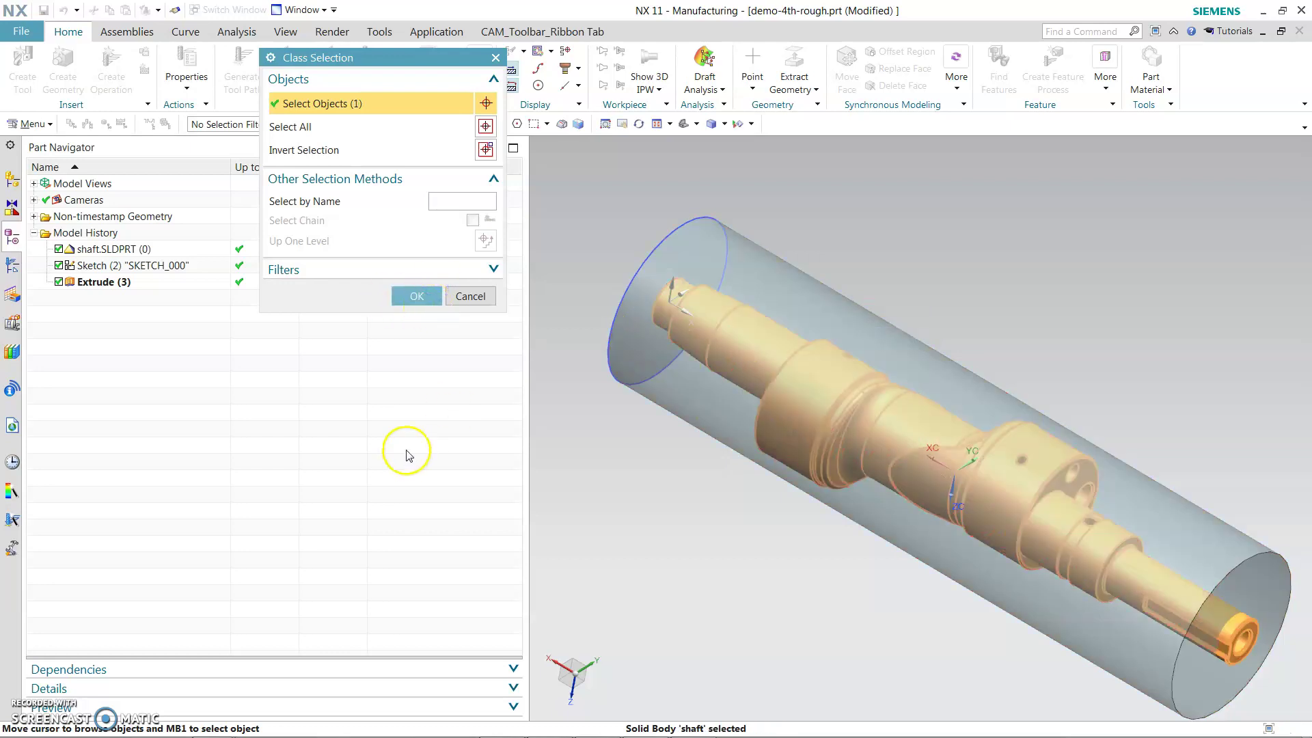
click(416, 295)
click(331, 394)
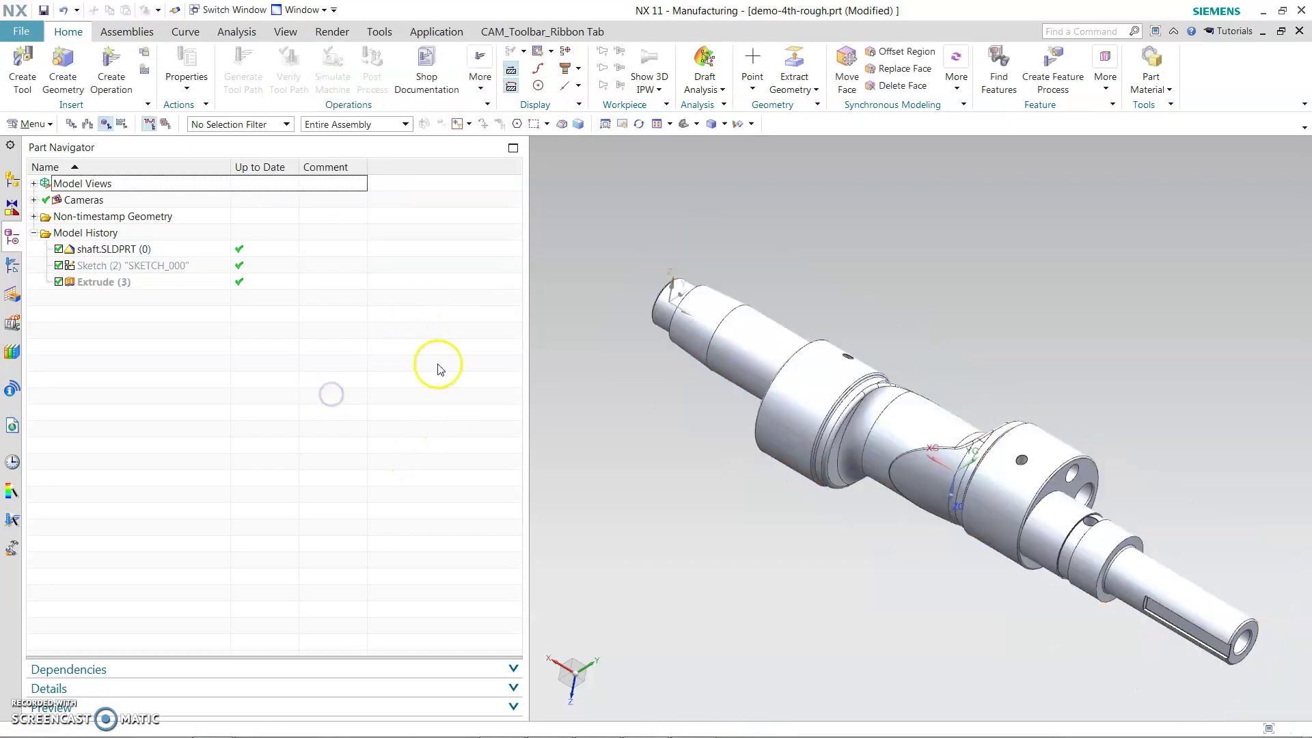
scroll(852, 436, up, 5)
scroll(916, 550, down, 3)
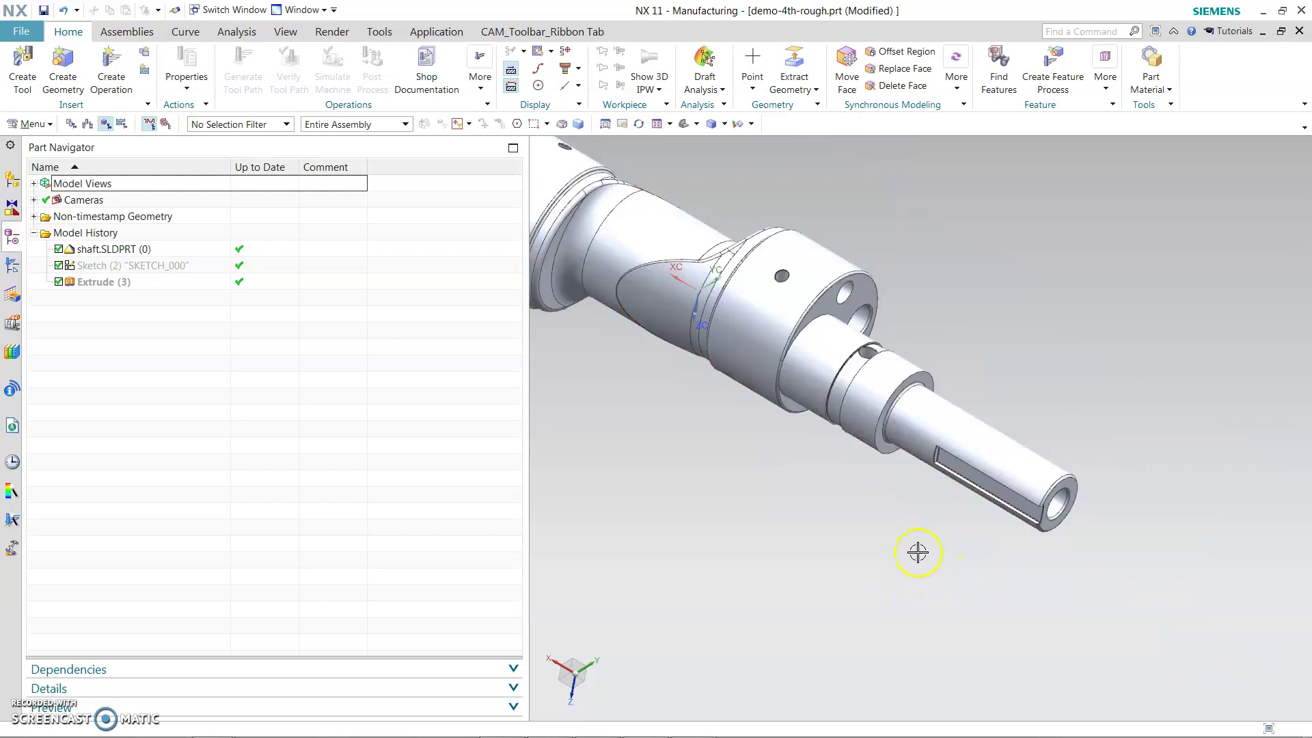
middle_drag(917, 551, 941, 514)
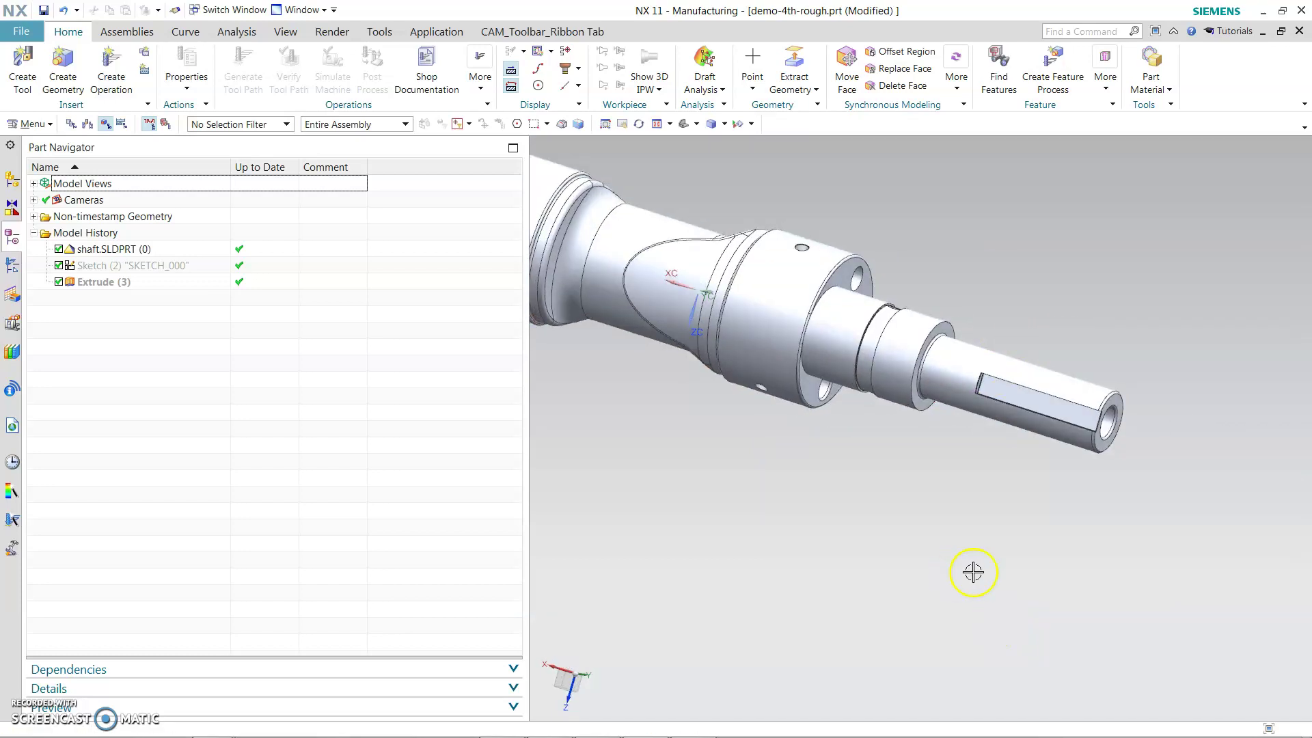
Launch the Synchronous Modeling Delete Face command and turn the shaft to expose the keyway walls.
scroll(1018, 581, down, 2)
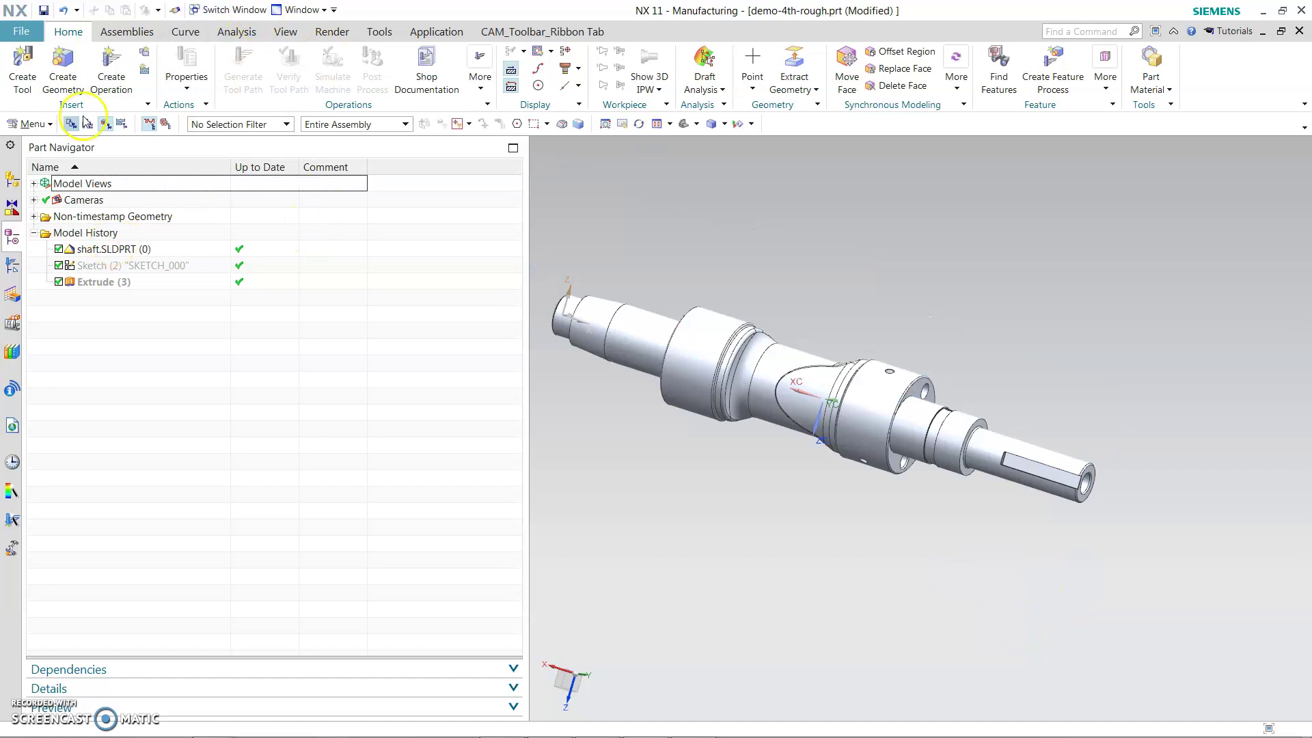
click(31, 124)
mouse_move(41, 192)
click(179, 299)
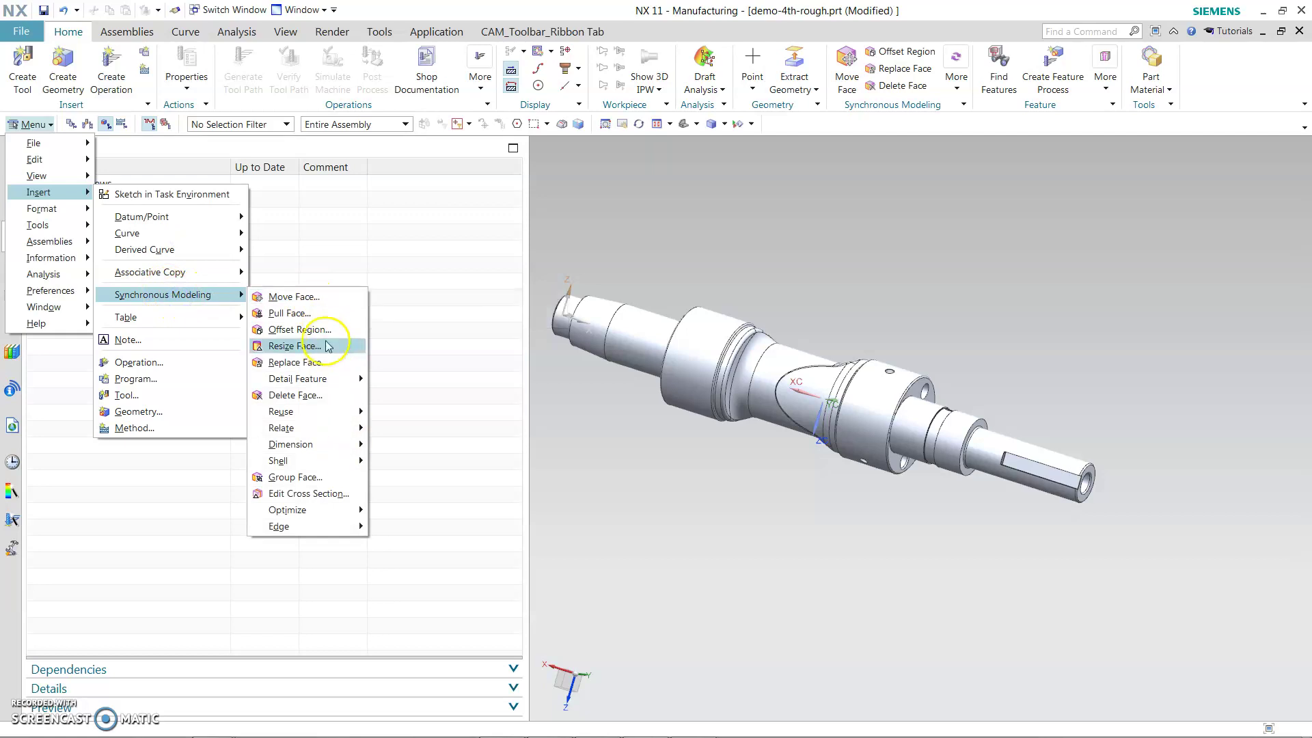
click(313, 395)
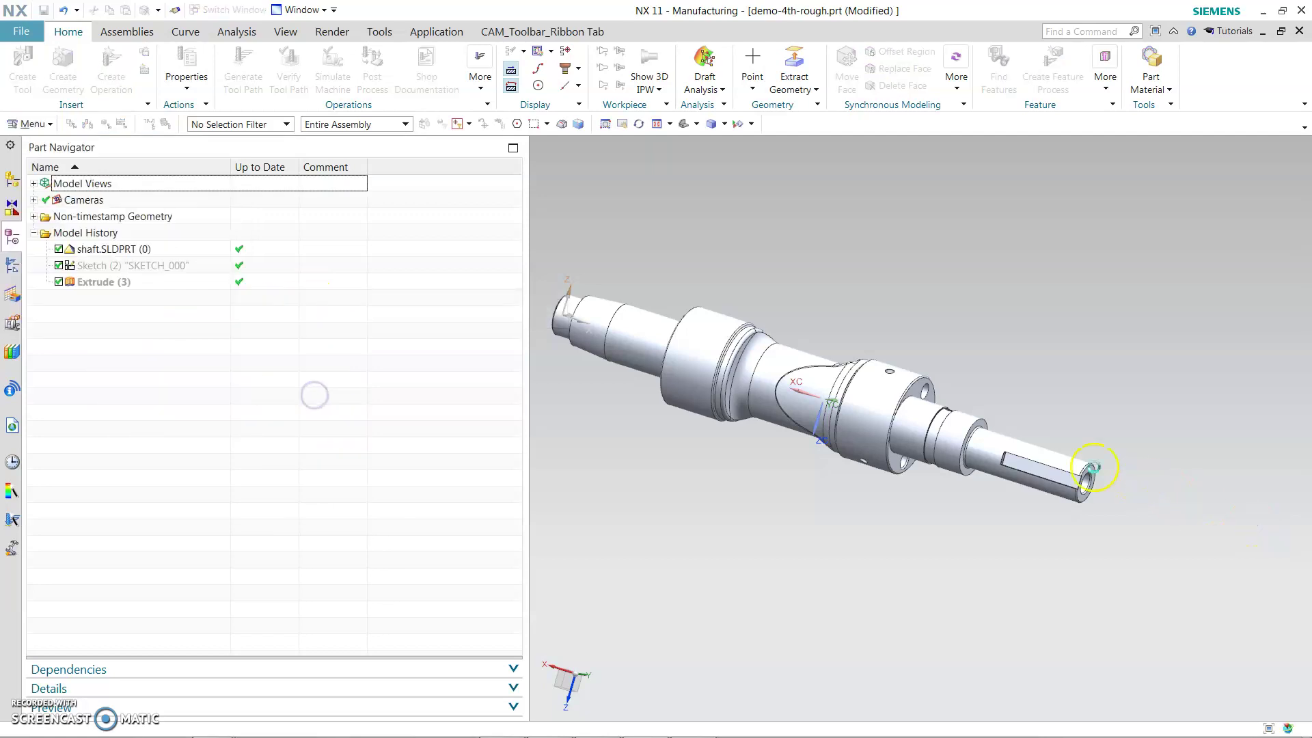
scroll(1066, 467, up, 5)
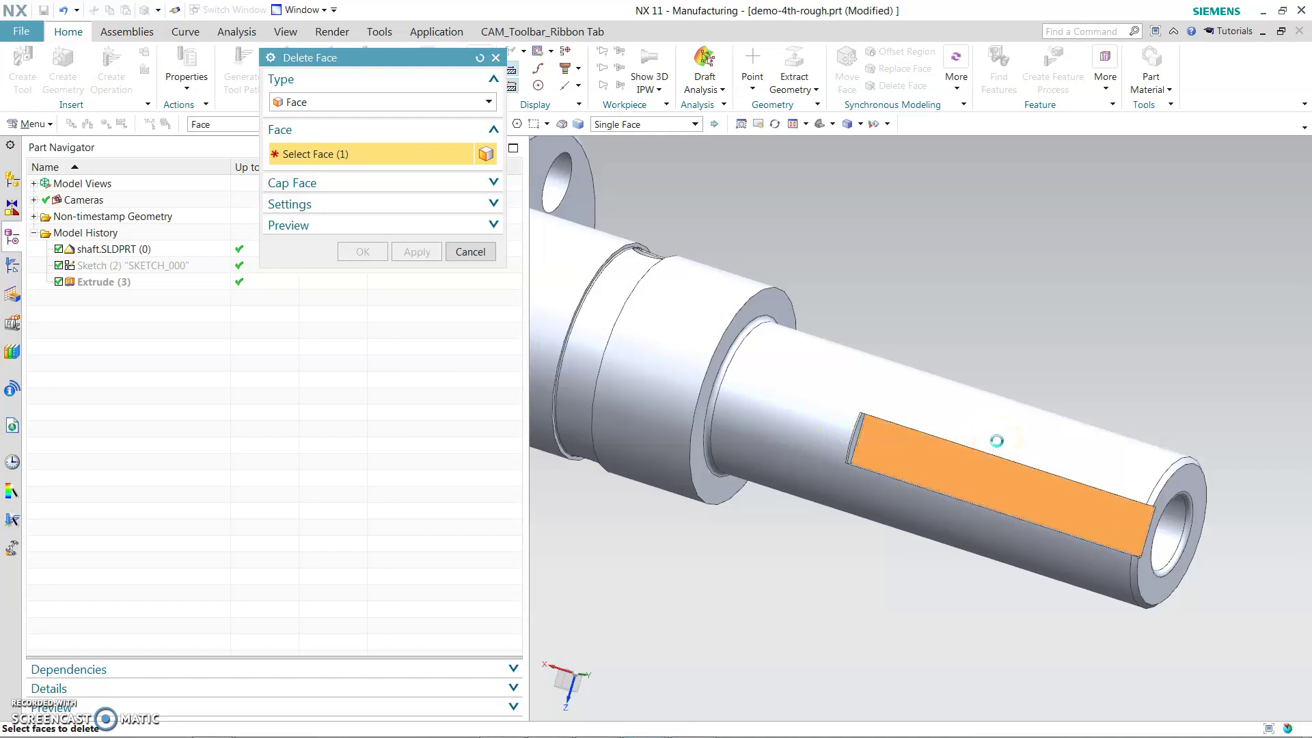
middle_drag(996, 444, 912, 429)
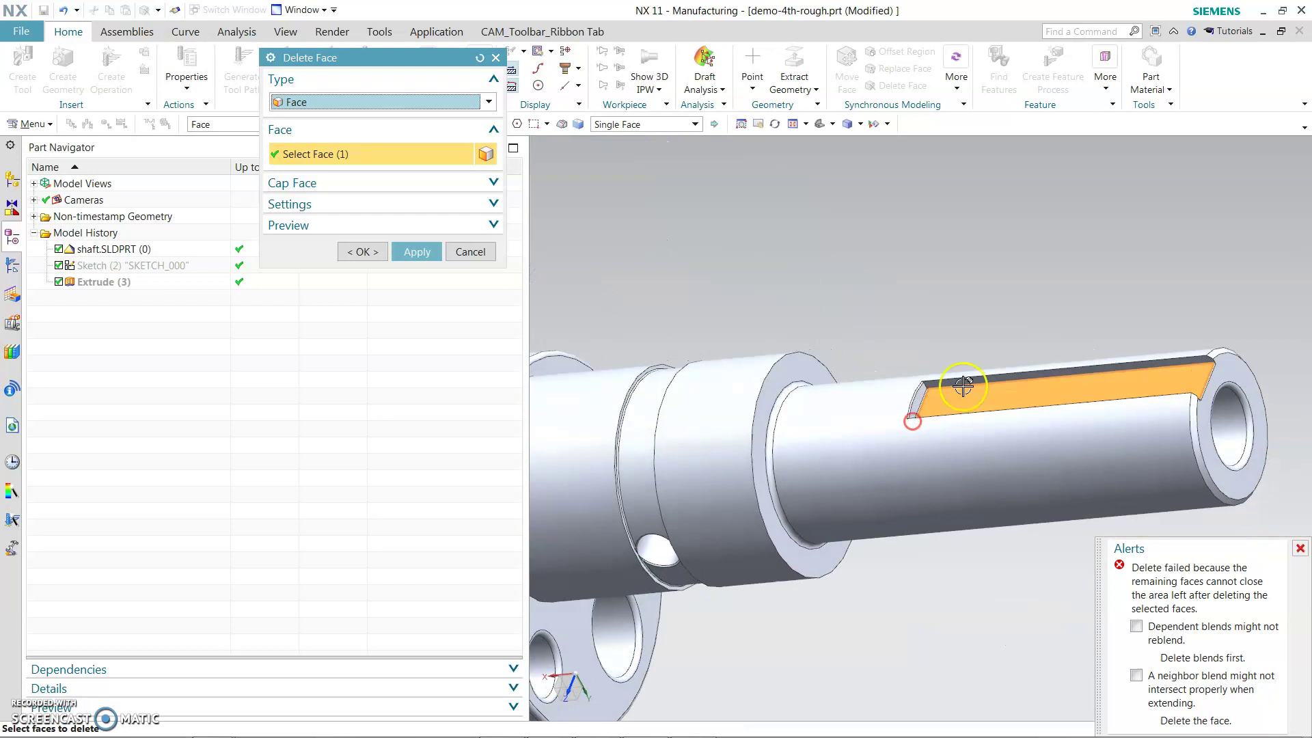
scroll(912, 420, up, 5)
Select the seven keyway faces and delete them, leaving a plain cylindrical end.
click(921, 367)
click(749, 408)
click(762, 423)
click(714, 386)
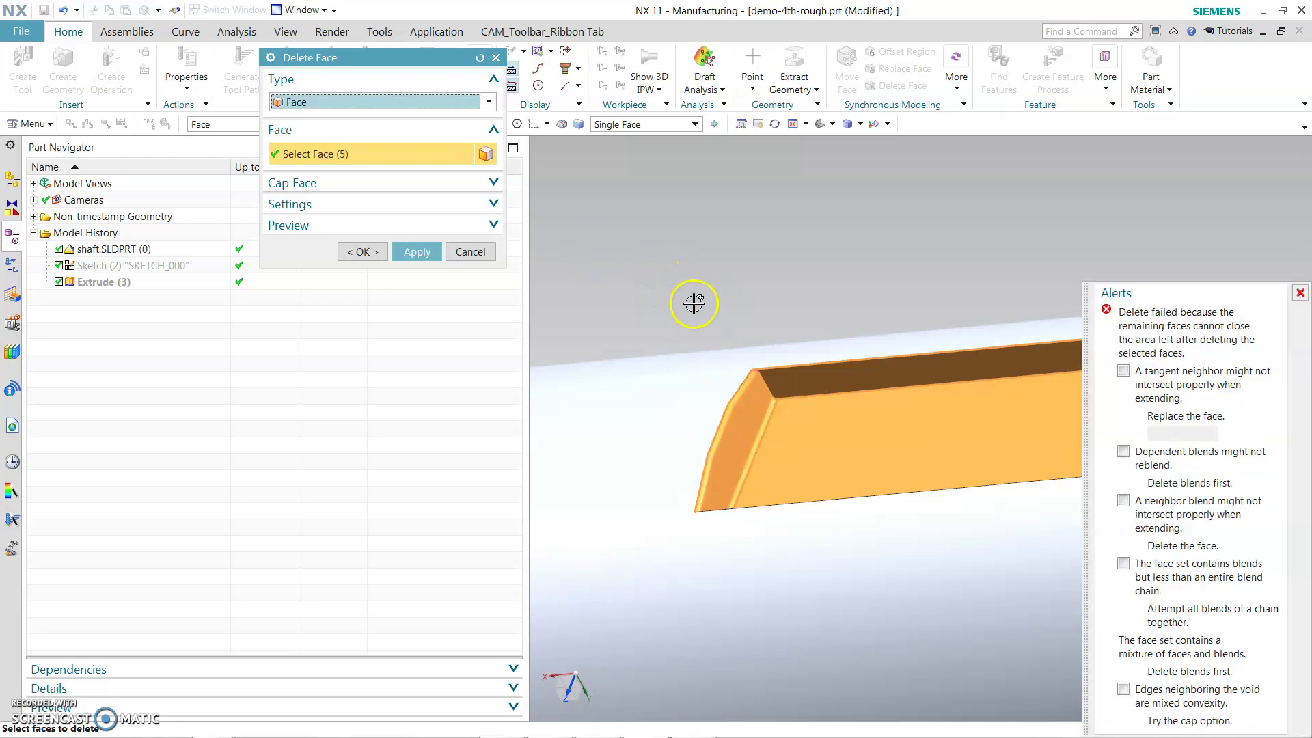
scroll(694, 302, down, 5)
middle_drag(860, 309, 811, 375)
scroll(656, 375, up, 4)
scroll(687, 386, up, 5)
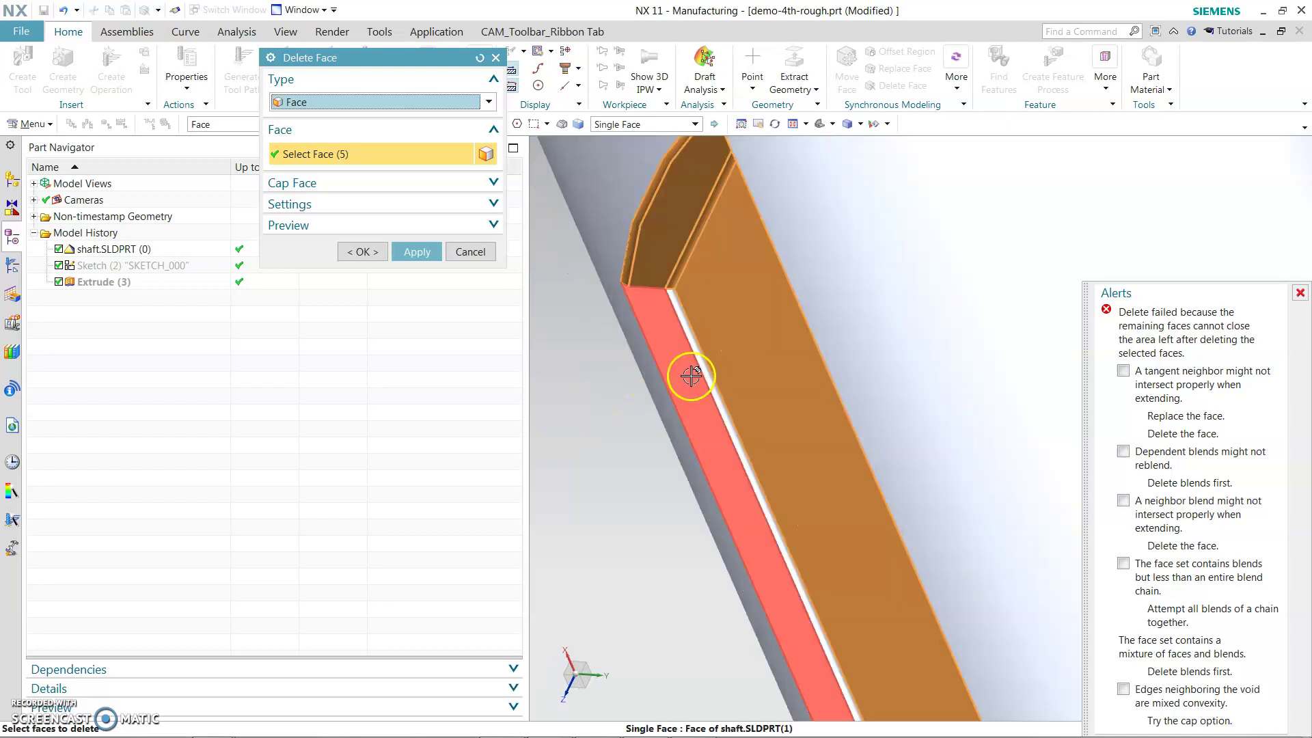
click(705, 366)
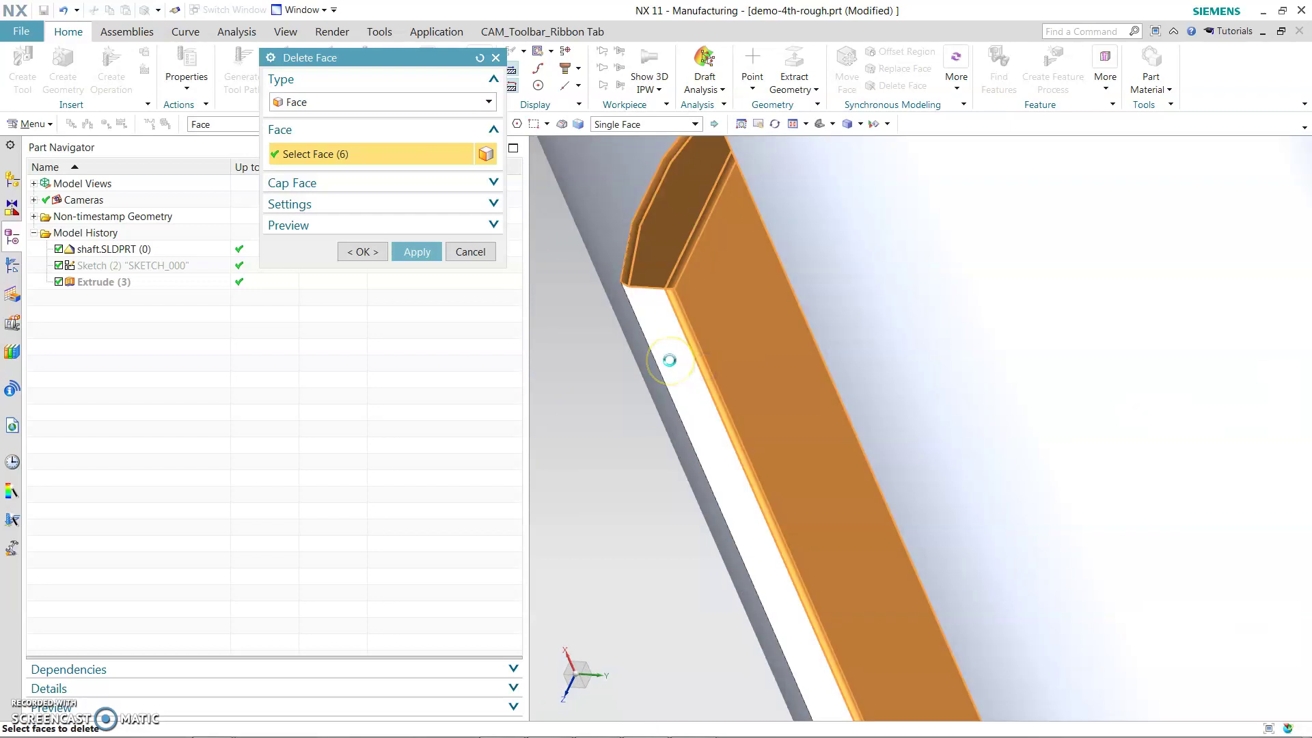
click(669, 360)
scroll(669, 360, down, 6)
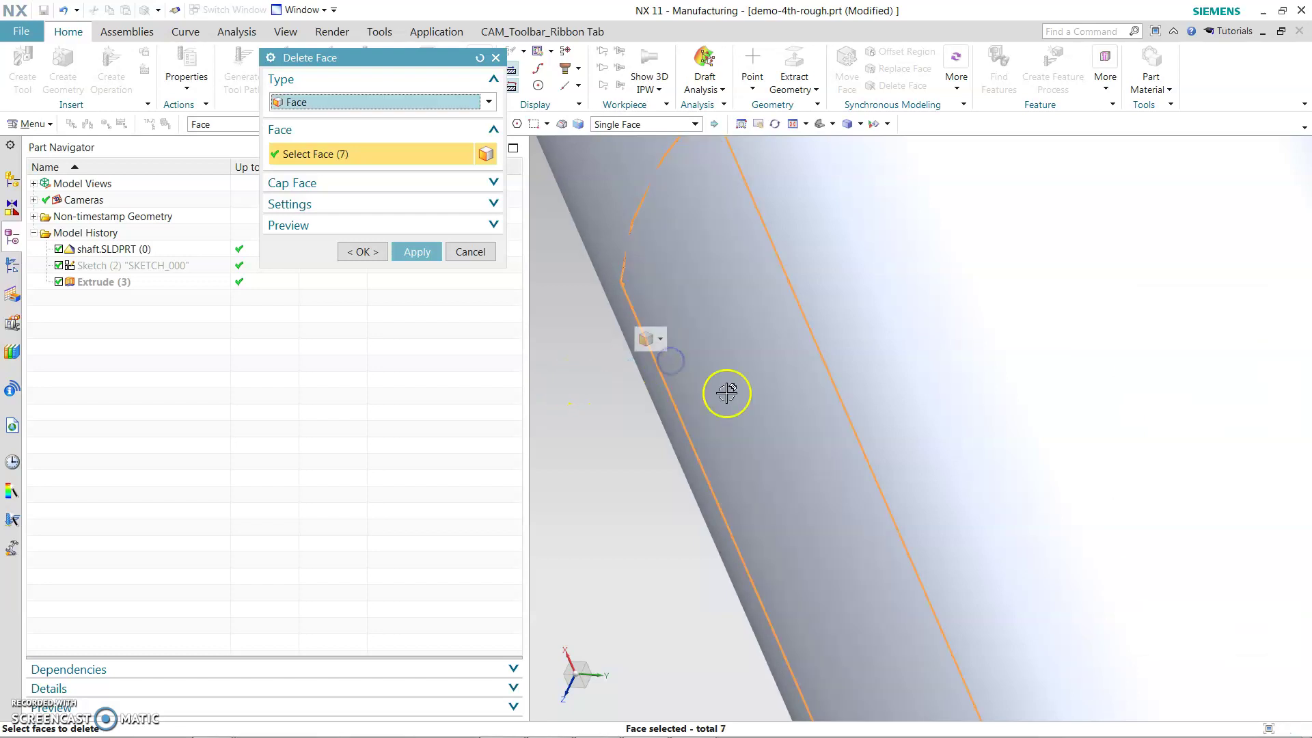
click(418, 252)
middle_drag(1074, 641, 980, 593)
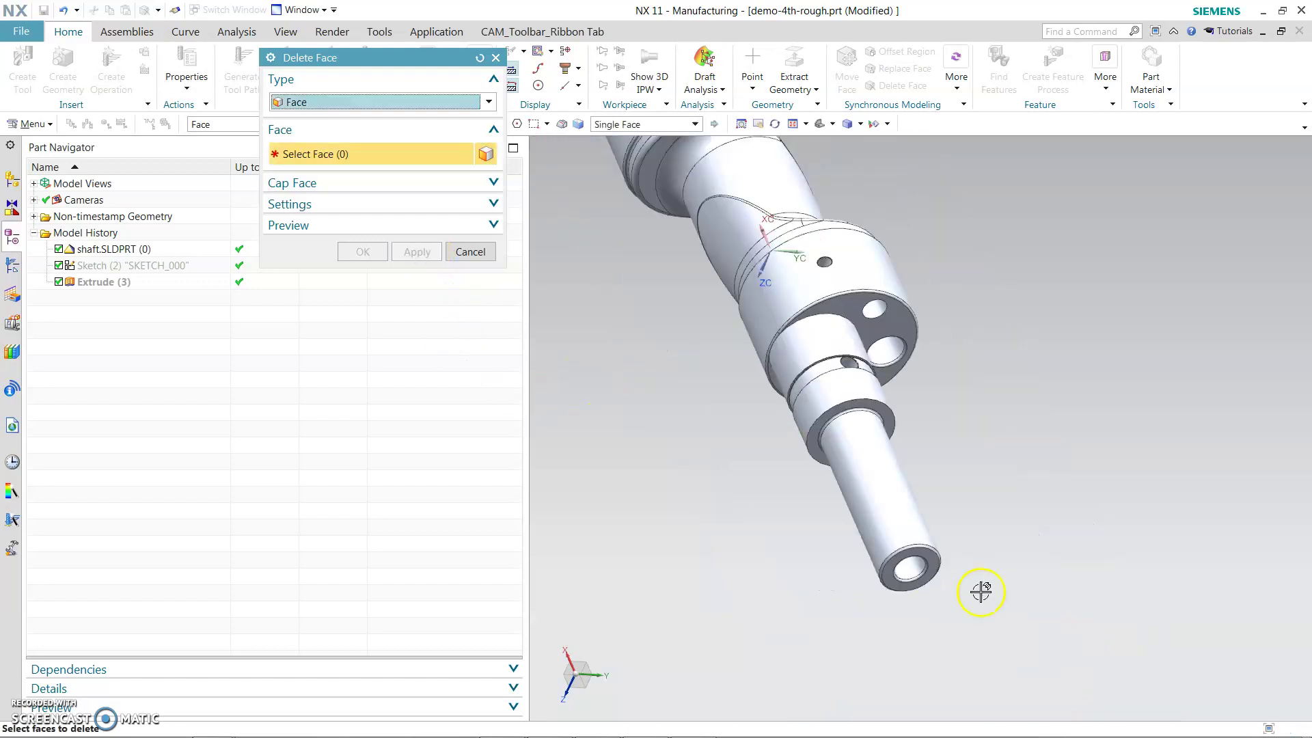
Select the side hole's cylinder face and the first rim faces for deletion.
scroll(887, 418, up, 8)
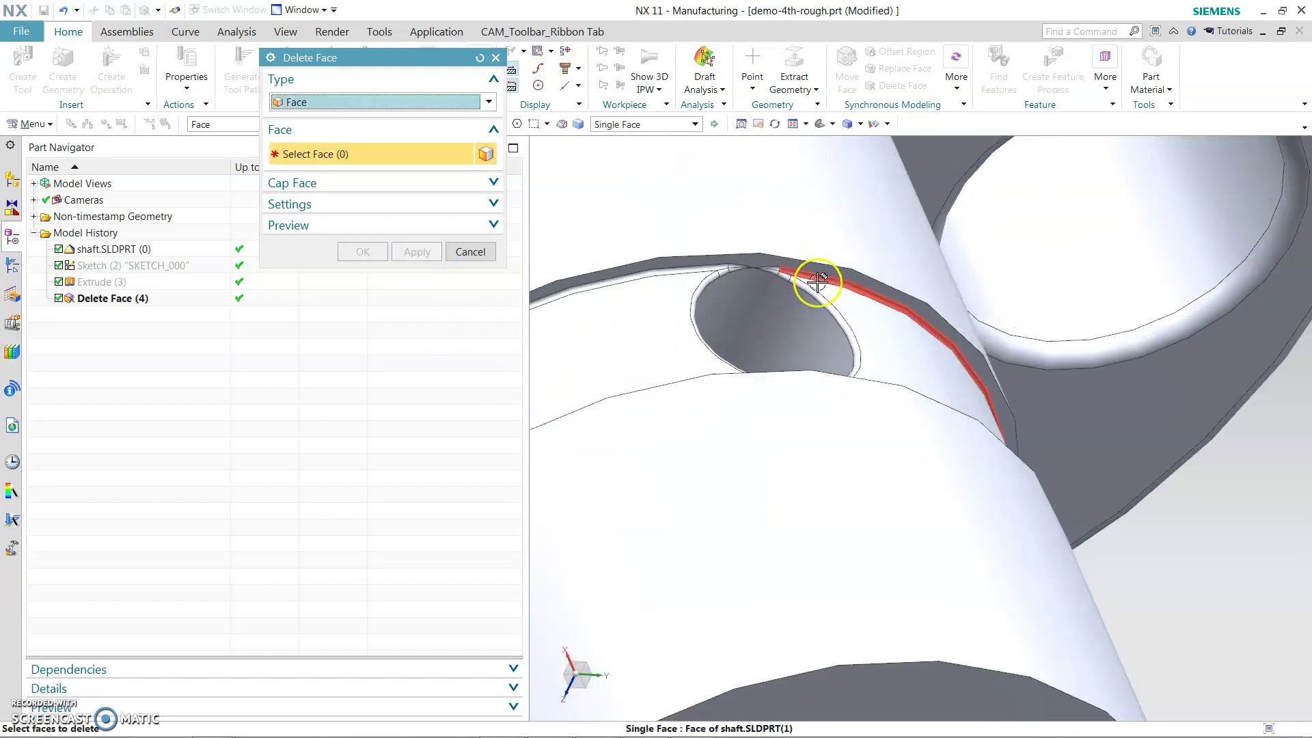
scroll(893, 314, down, 4)
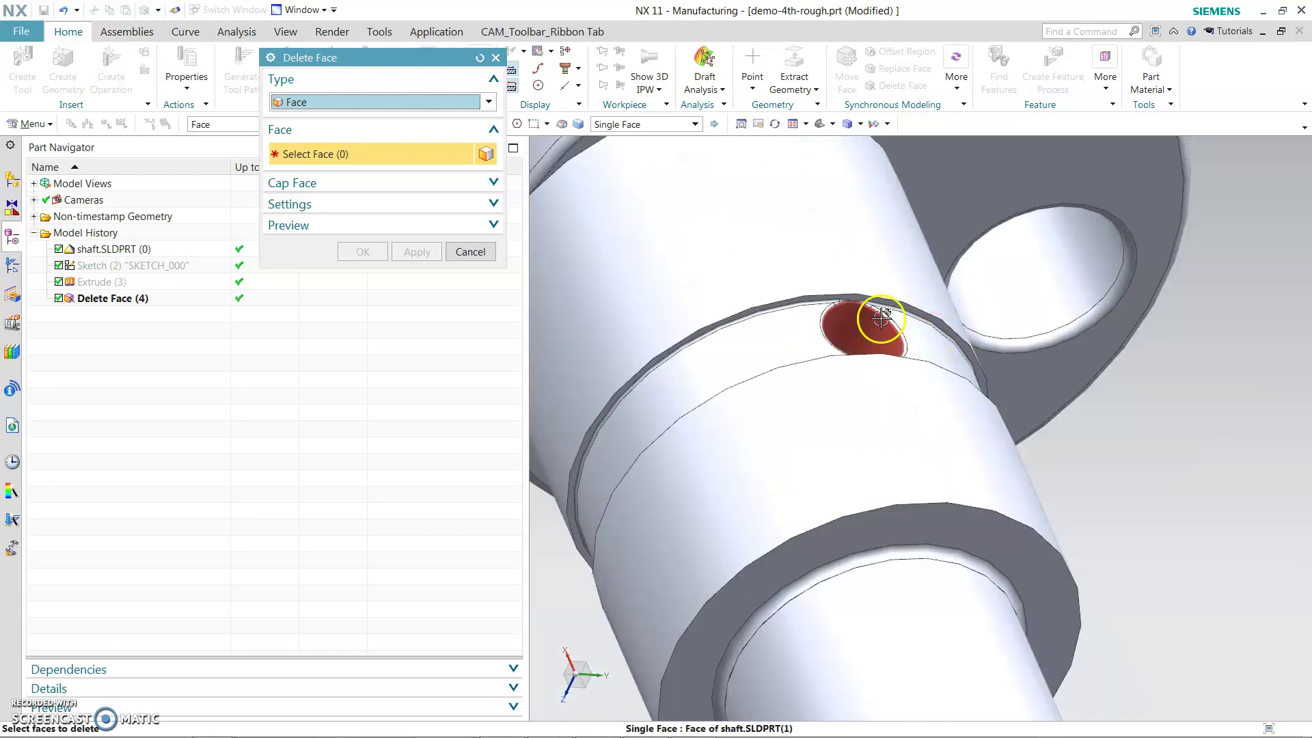
scroll(881, 318, up, 3)
click(857, 296)
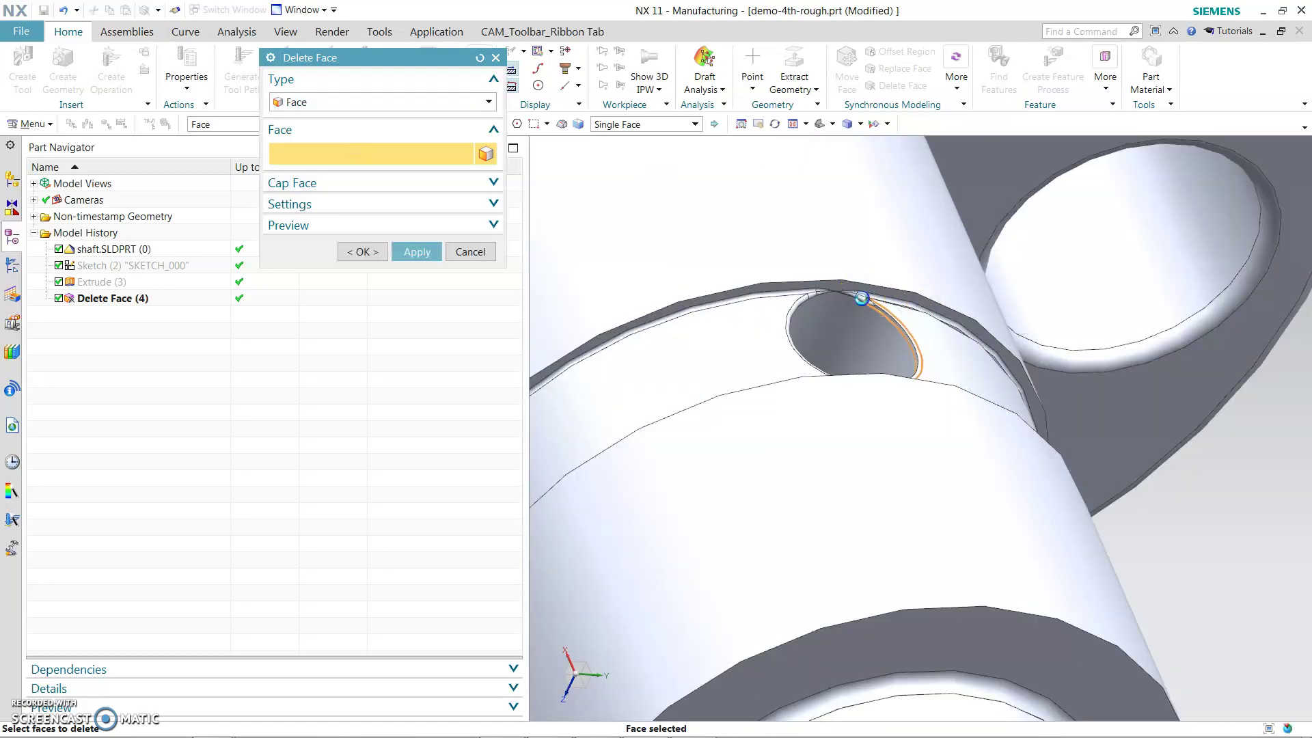
scroll(893, 341, up, 5)
click(894, 348)
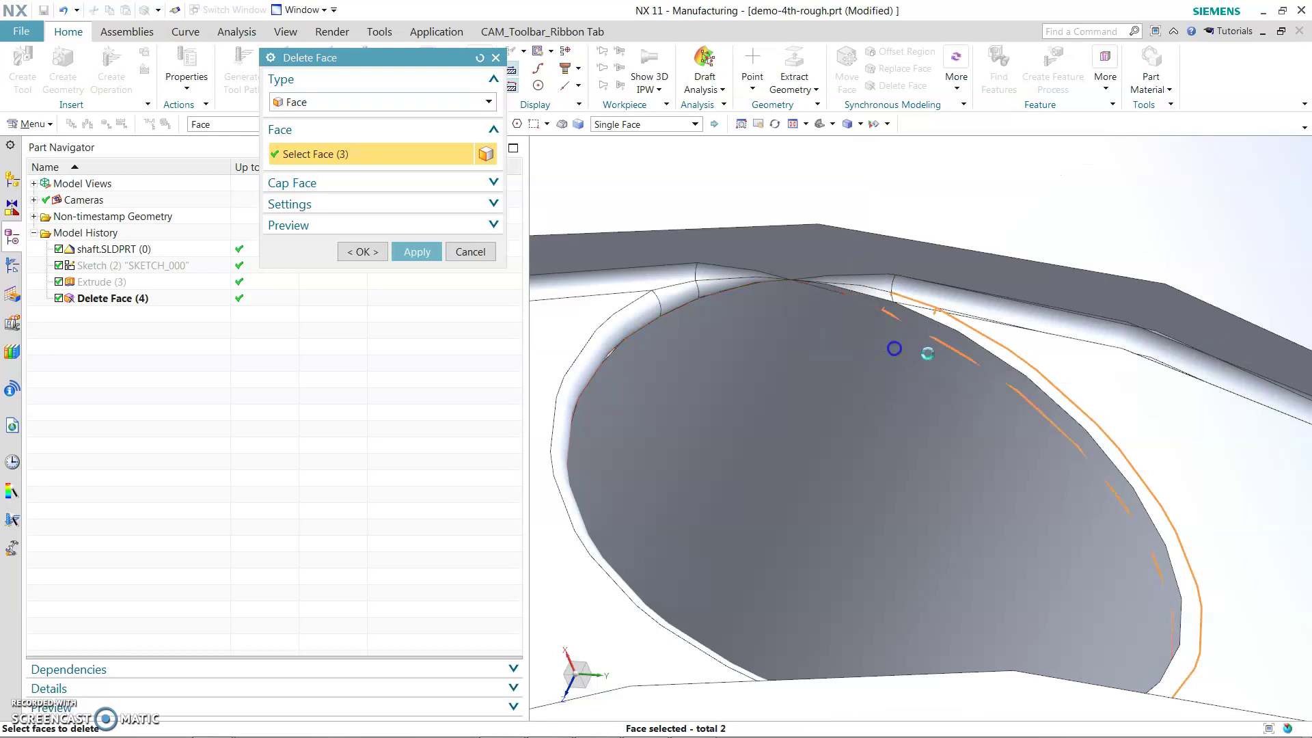
scroll(881, 301, down, 5)
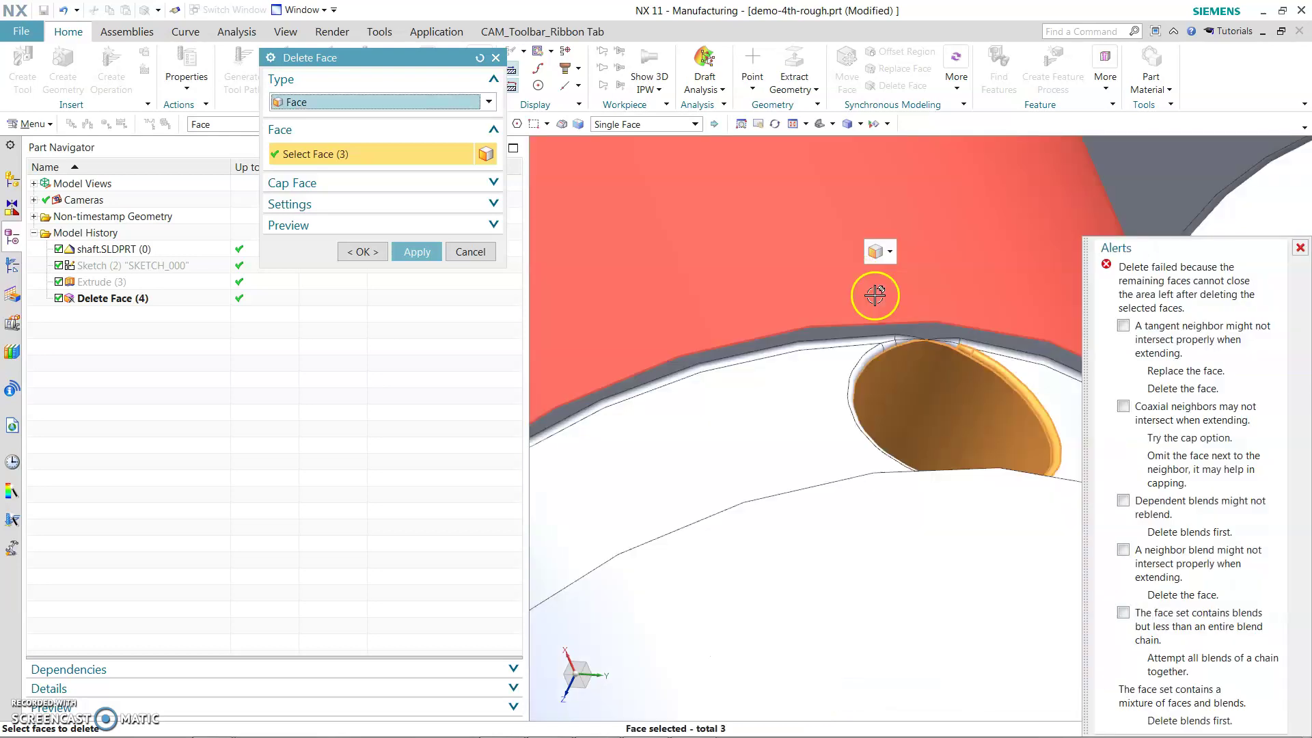
middle_drag(865, 315, 900, 327)
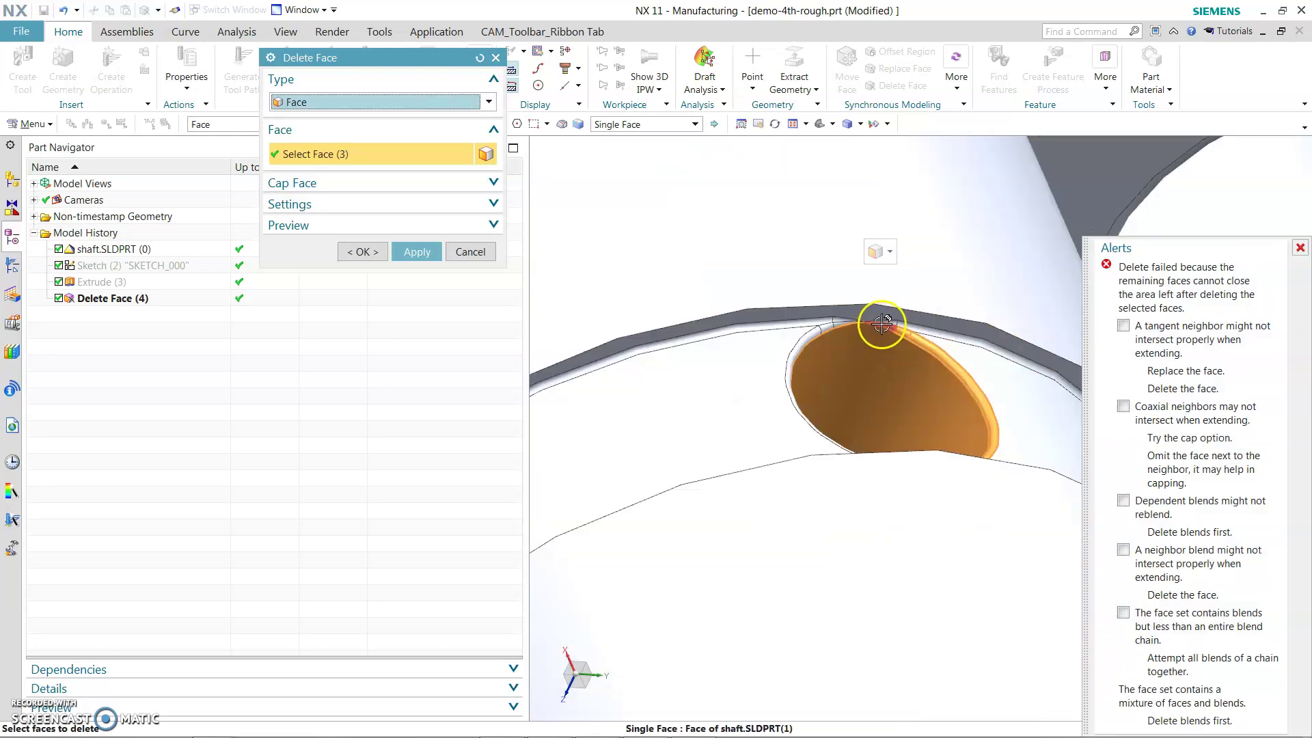
click(882, 324)
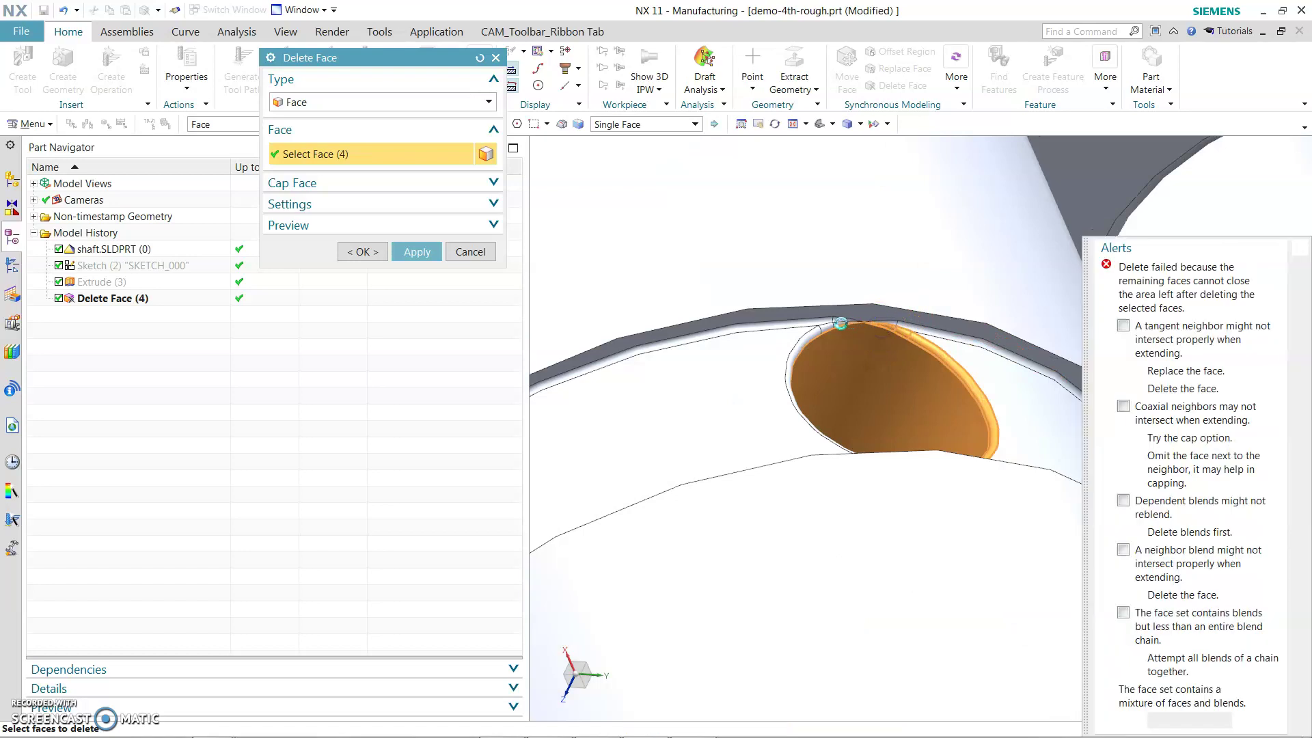
click(841, 323)
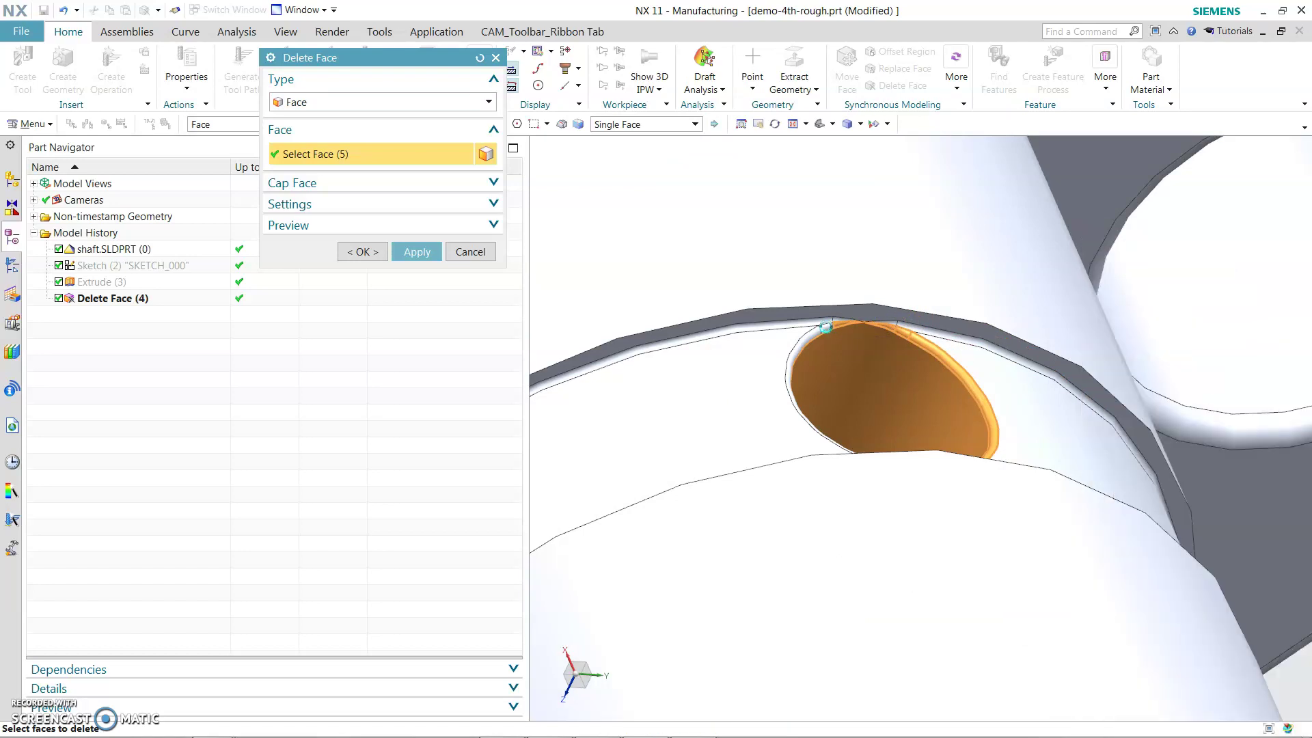
click(821, 330)
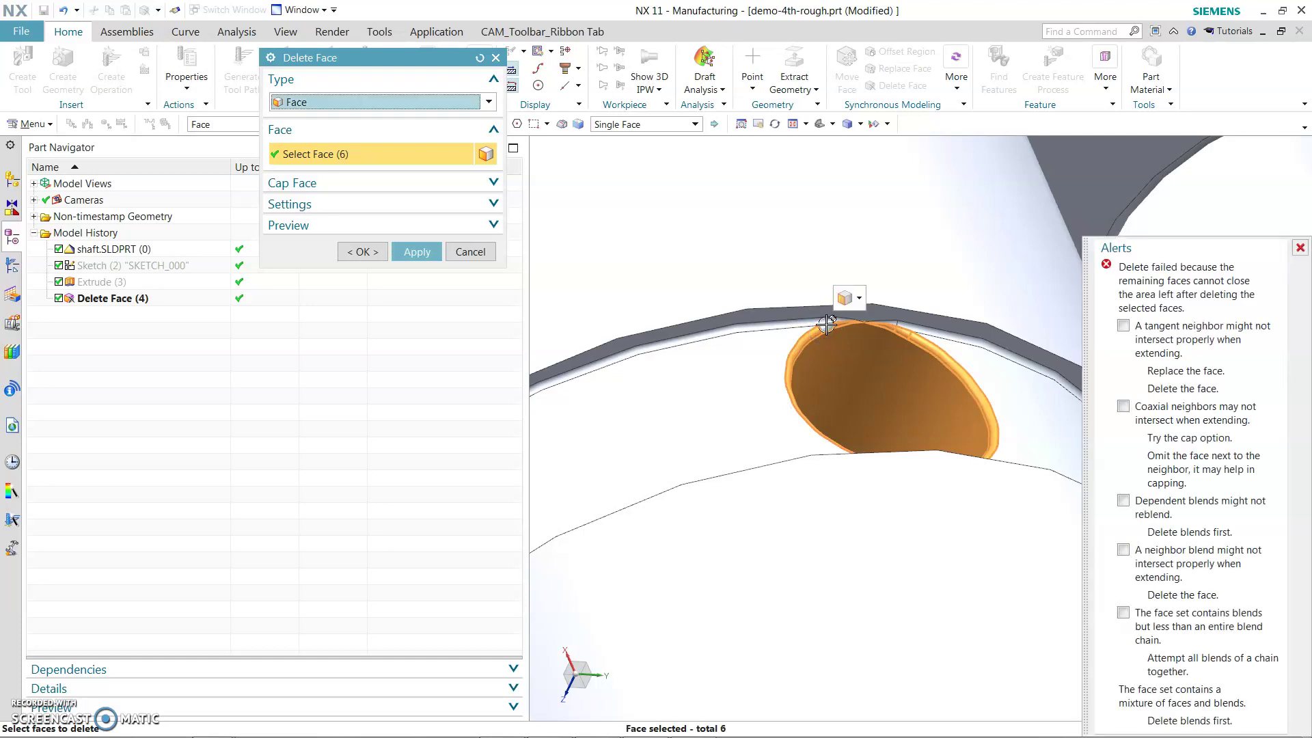
Add the thin edge face and remaining rim faces until Select Face shows 11.
scroll(809, 300, up, 3)
click(806, 294)
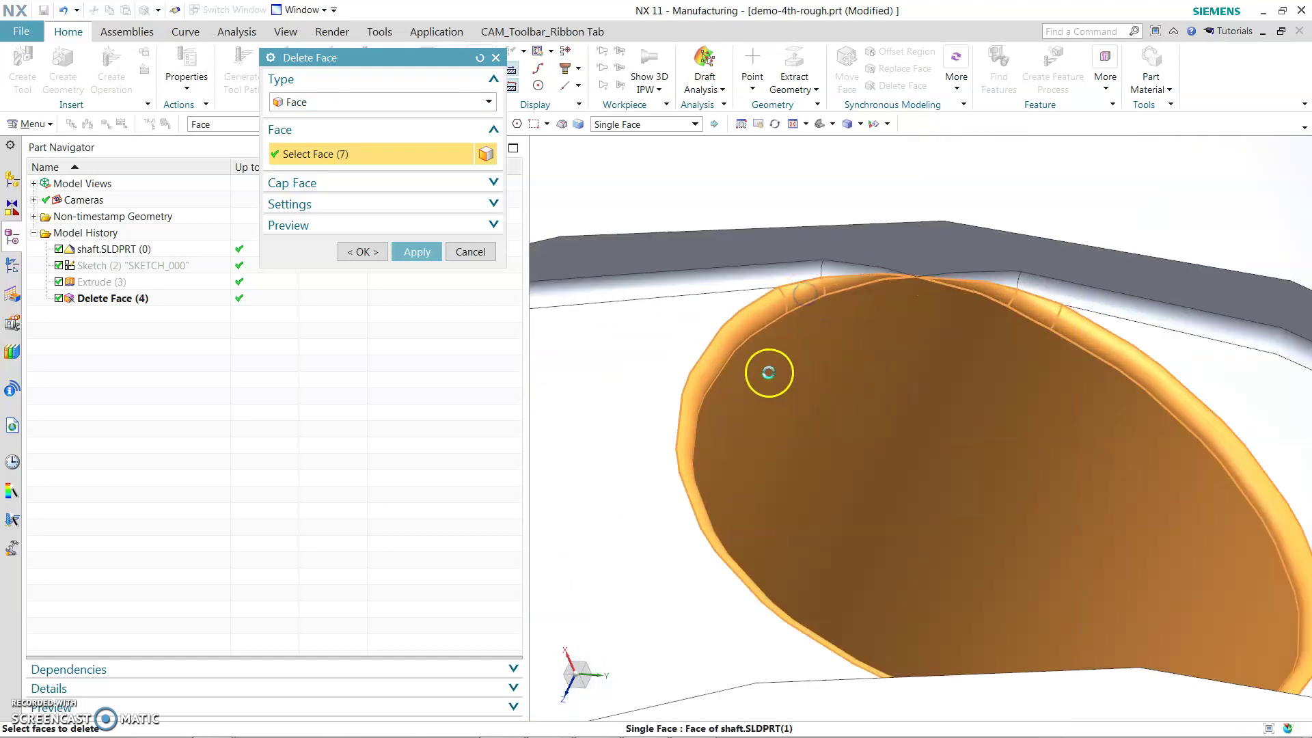
scroll(793, 376, down, 8)
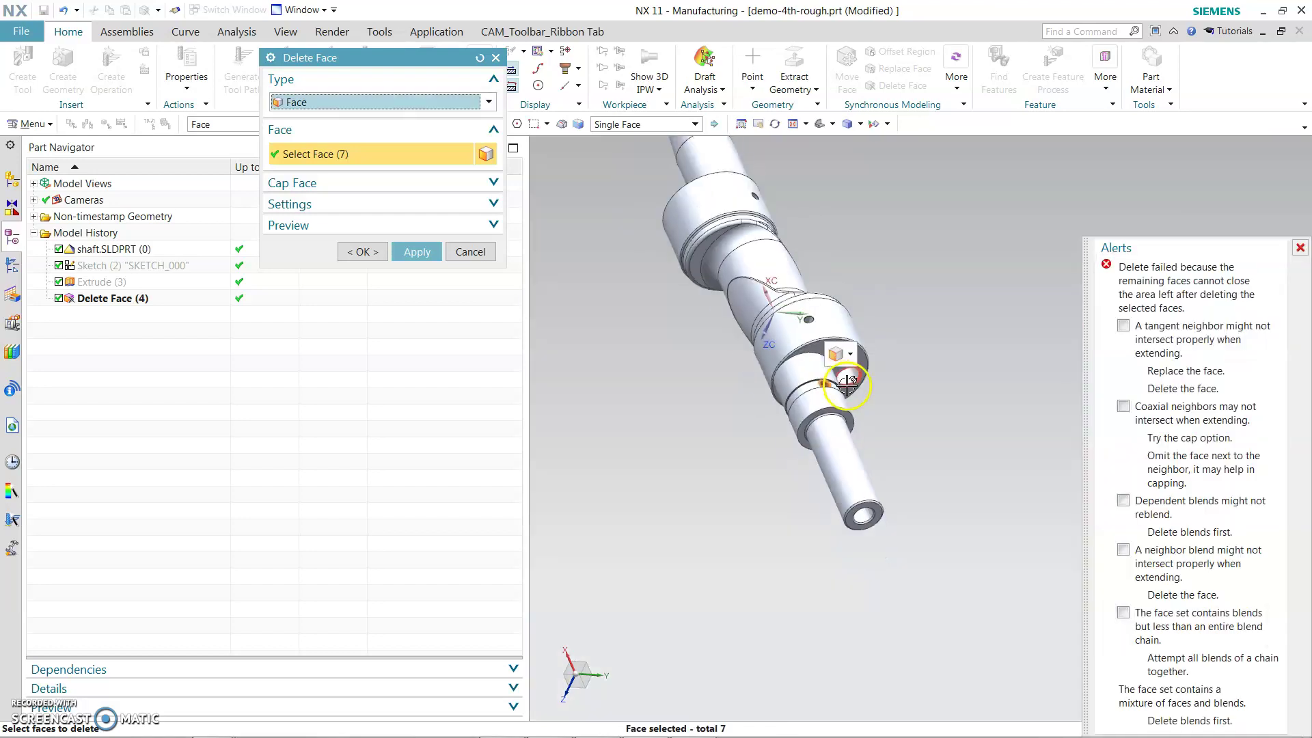
middle_drag(721, 367, 747, 463)
scroll(912, 429, up, 5)
scroll(912, 428, up, 4)
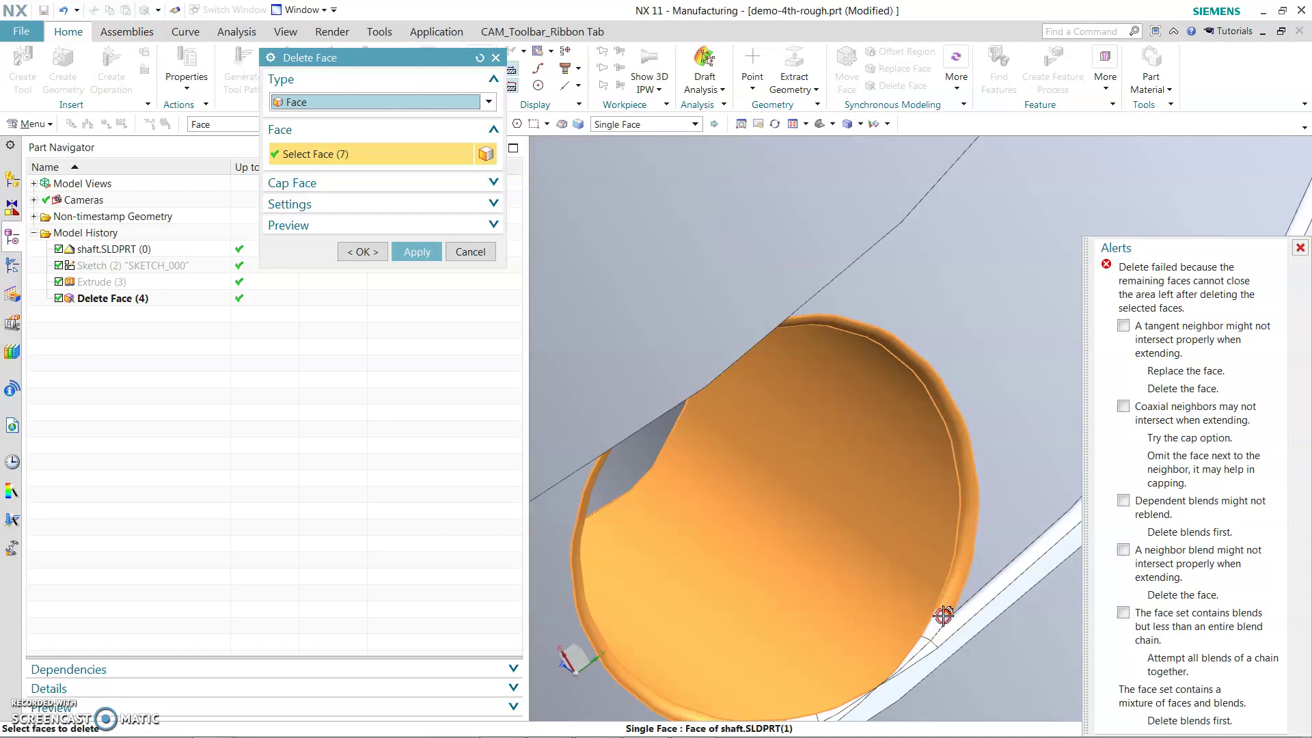
click(918, 617)
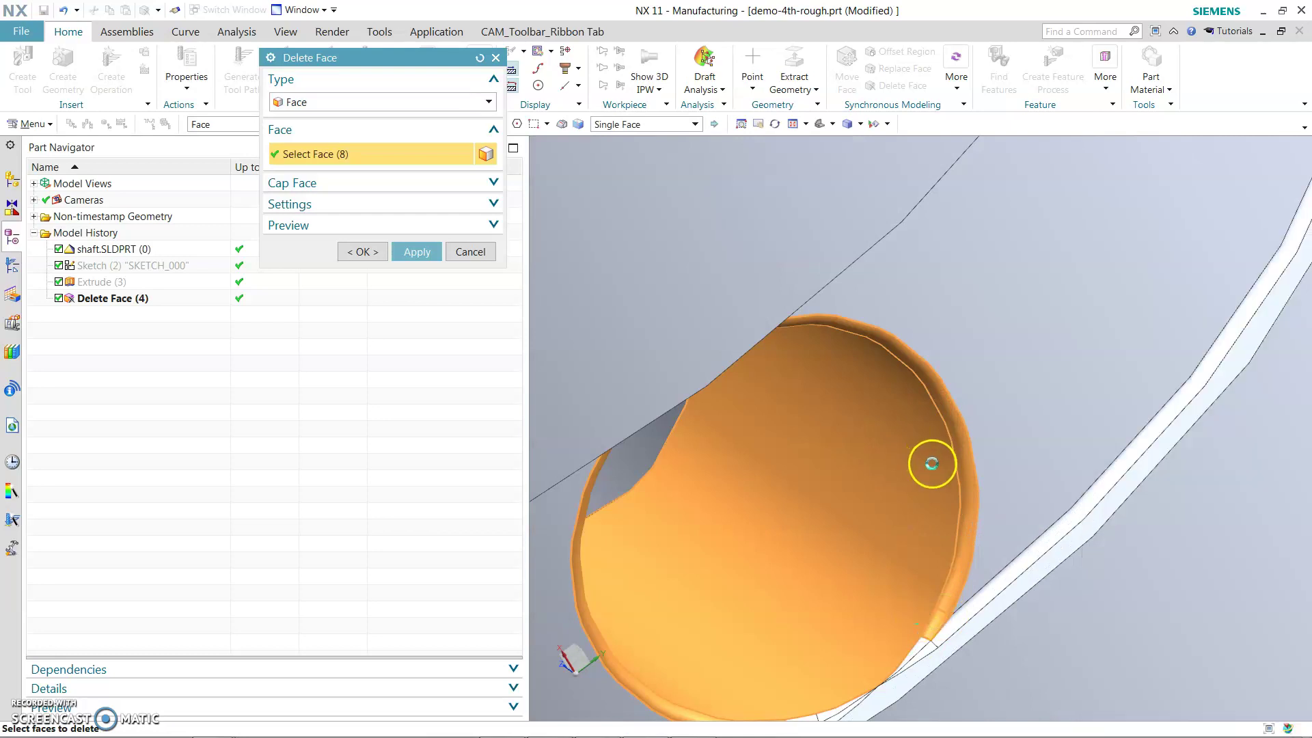
scroll(930, 506, down, 5)
scroll(928, 533, up, 4)
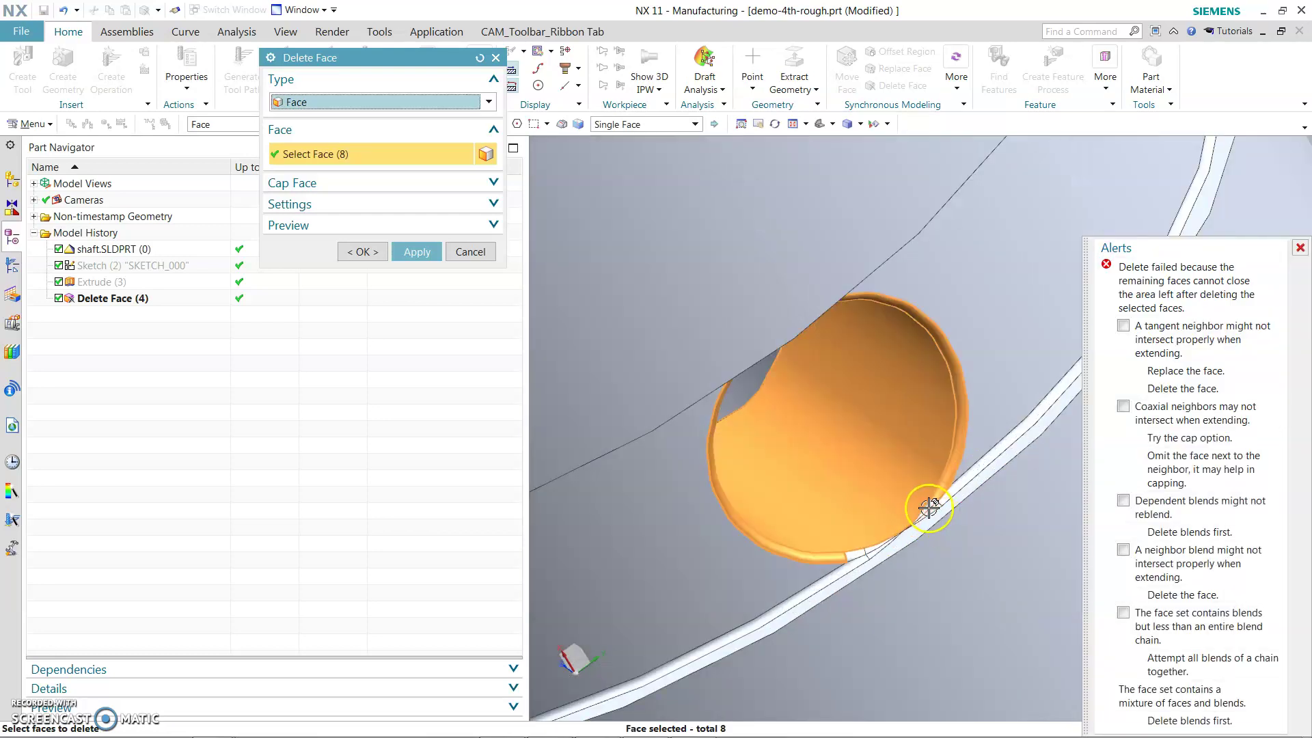
click(876, 548)
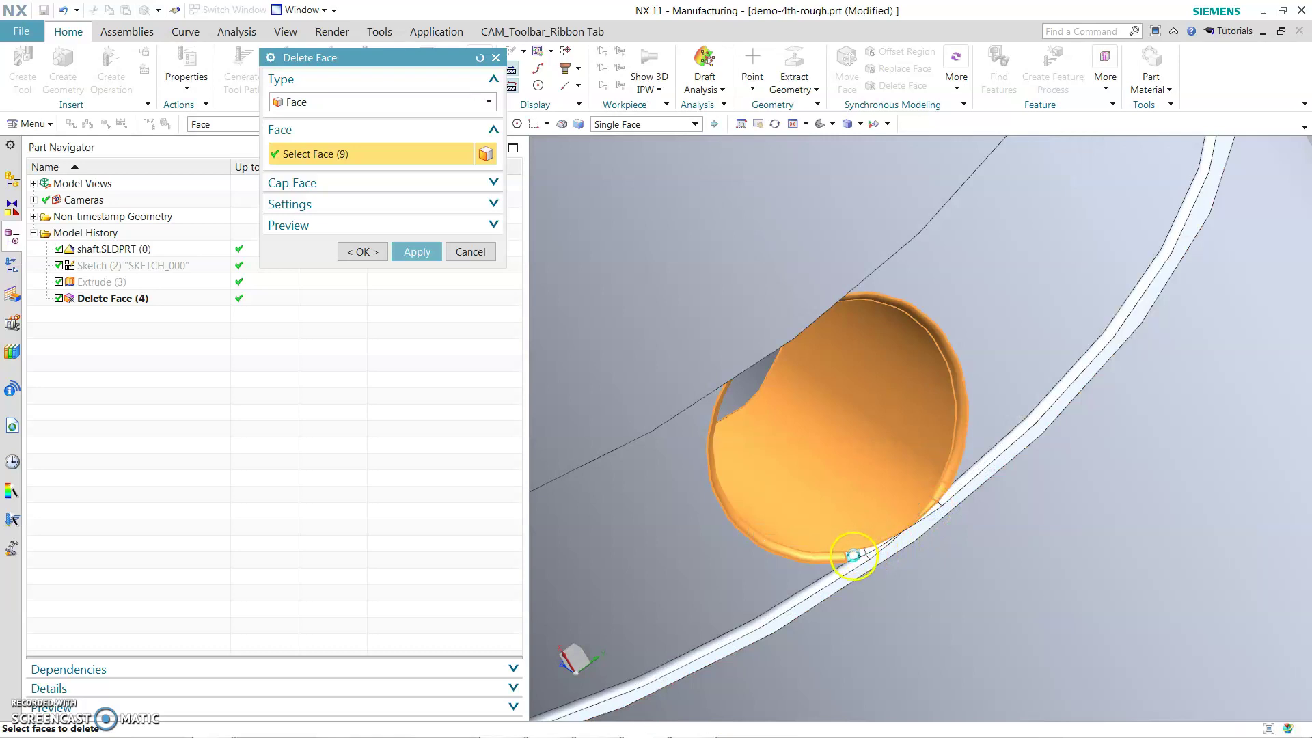
click(856, 553)
click(874, 545)
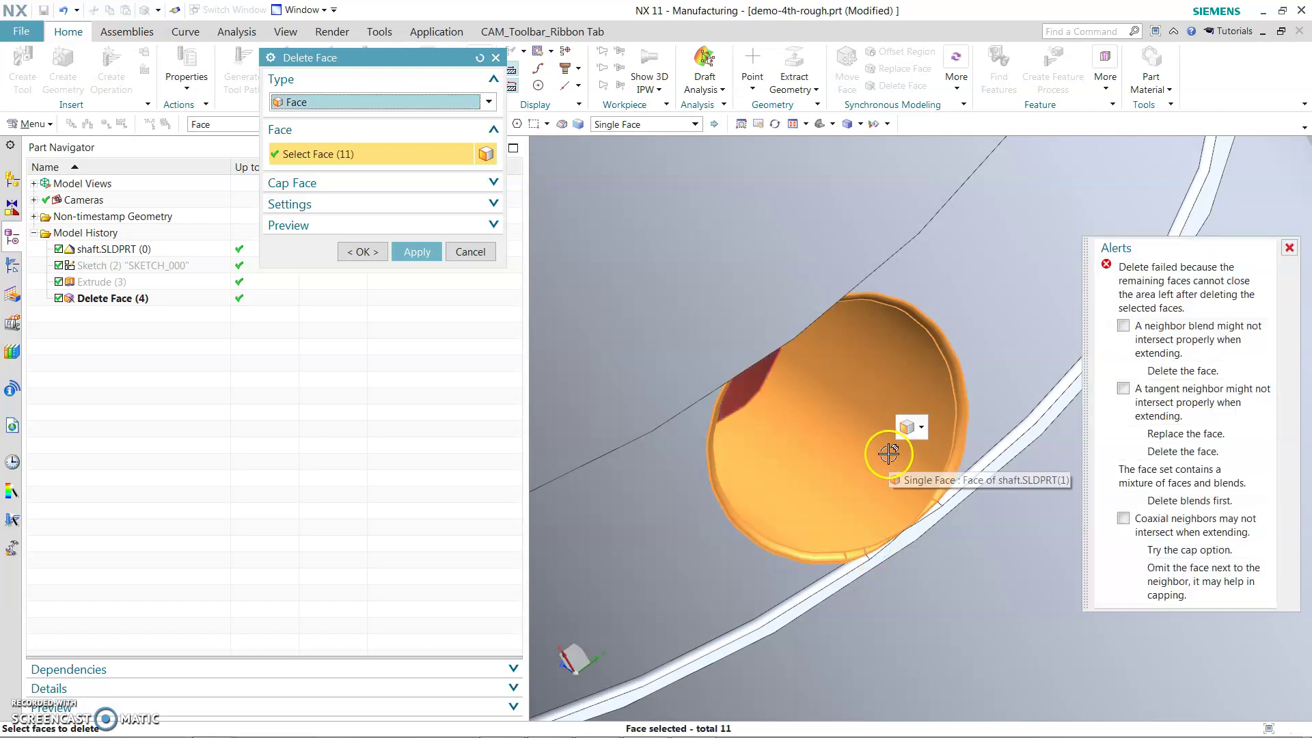
scroll(894, 380, down, 3)
Add the hole's inner face, the adjacent band faces and the thin edge faces to the deletion set.
middle_drag(794, 404, 779, 371)
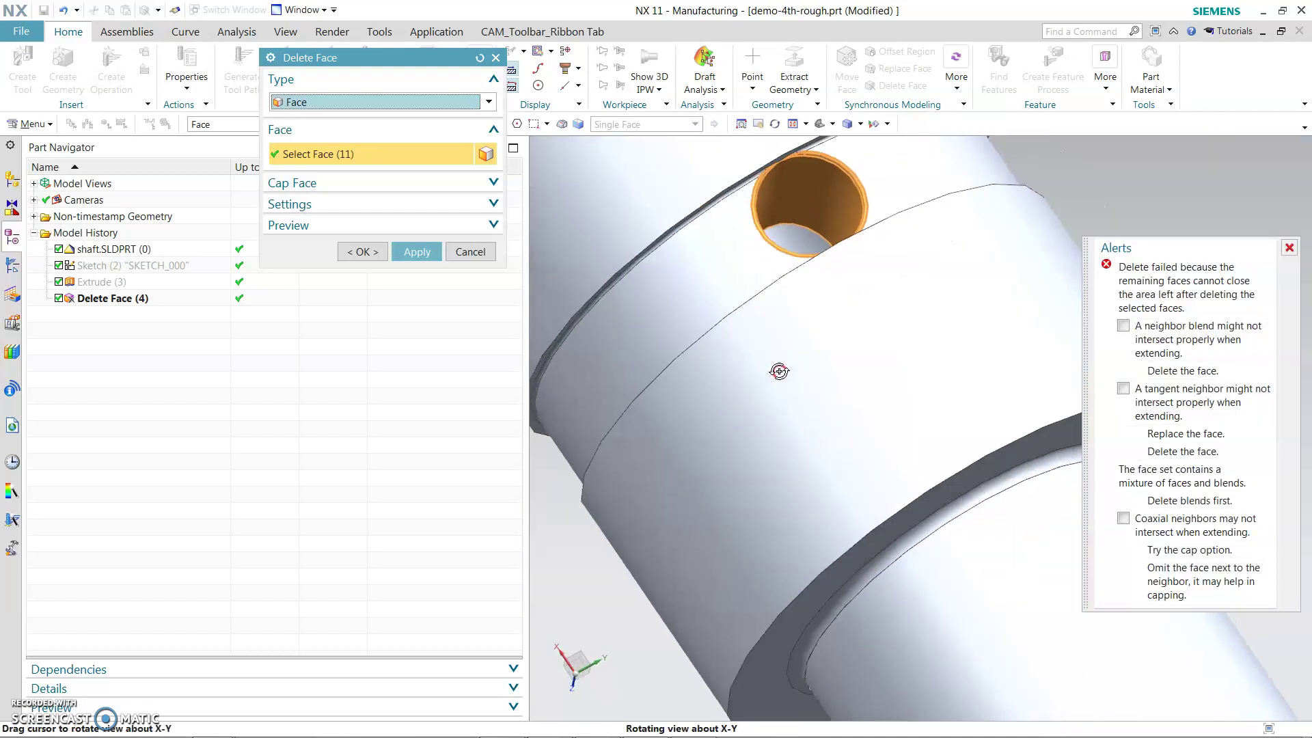
click(779, 255)
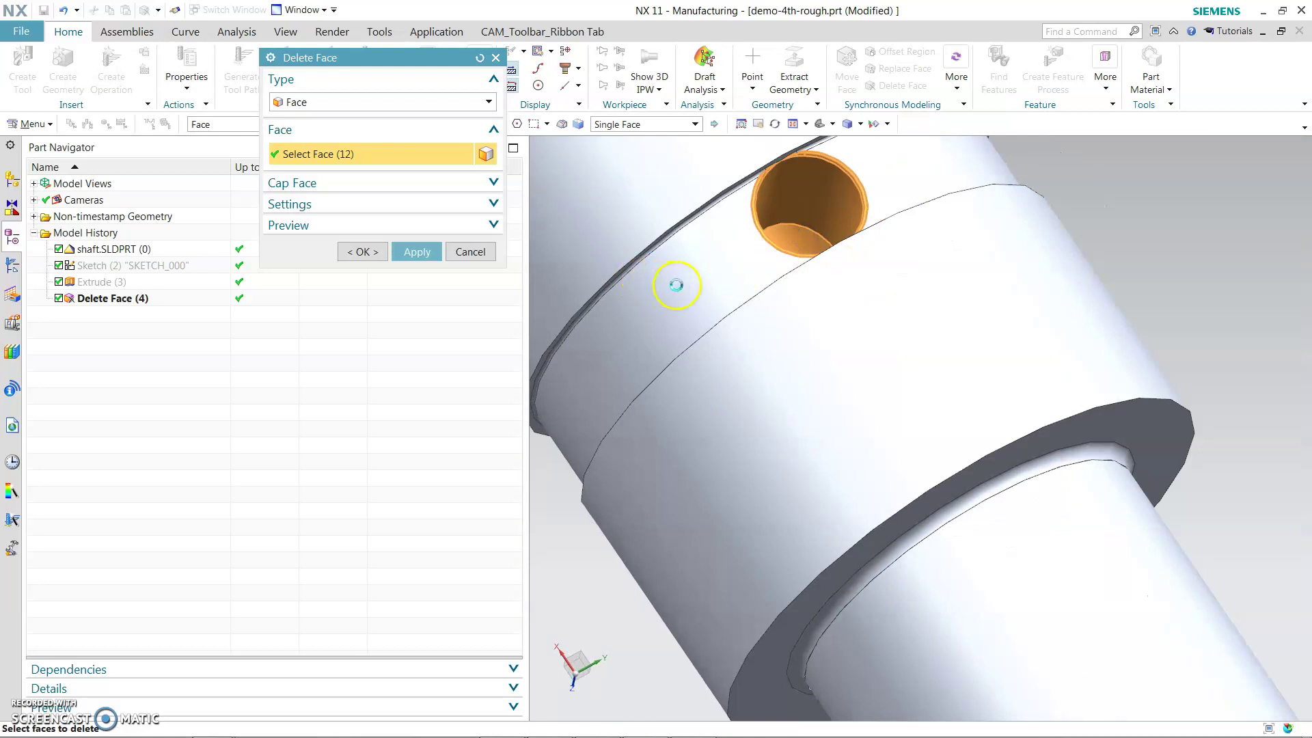
scroll(734, 273, down, 3)
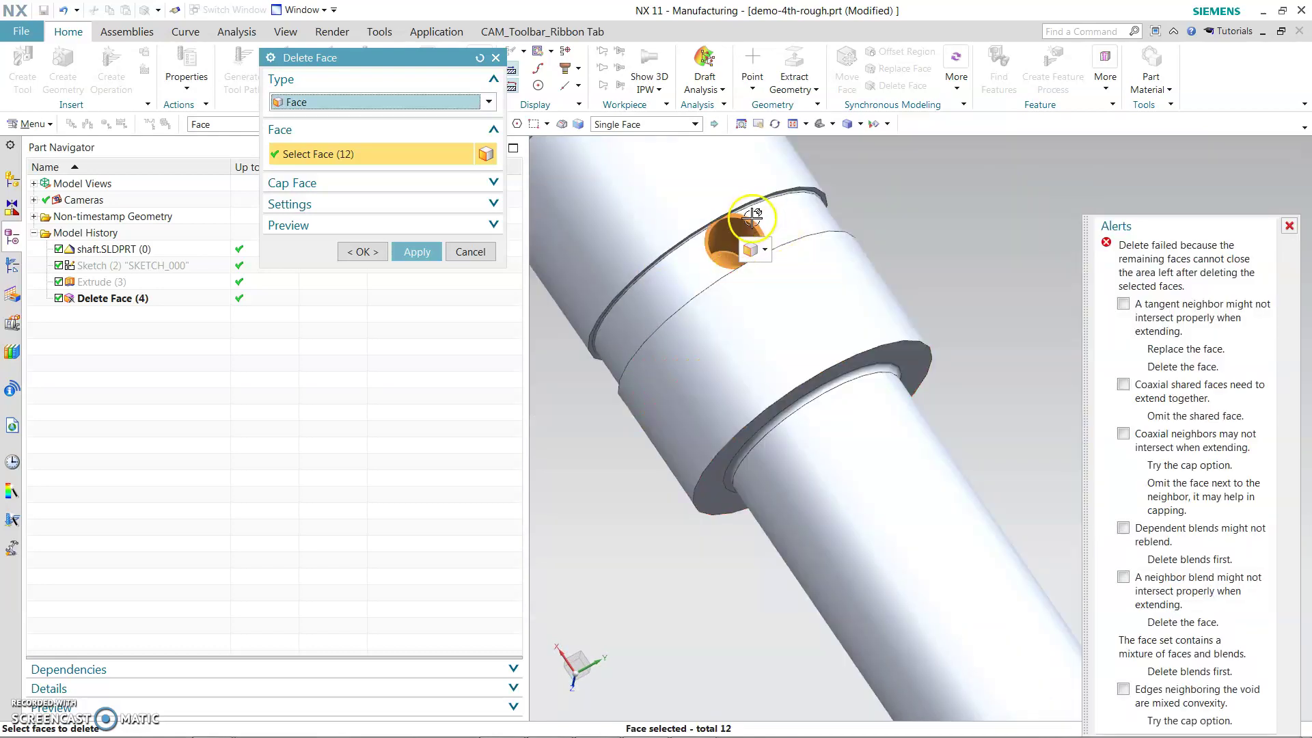
scroll(753, 217, up, 3)
scroll(752, 217, up, 1)
click(921, 227)
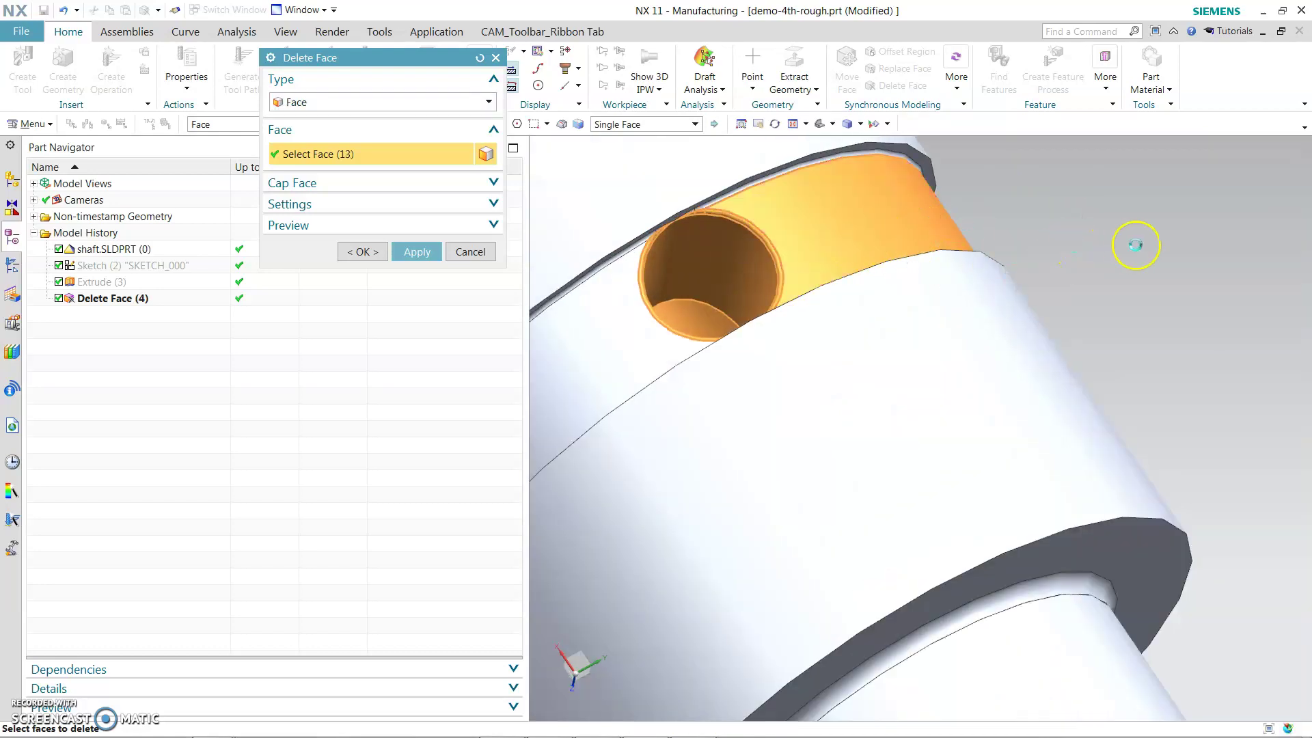
scroll(1083, 236, down, 4)
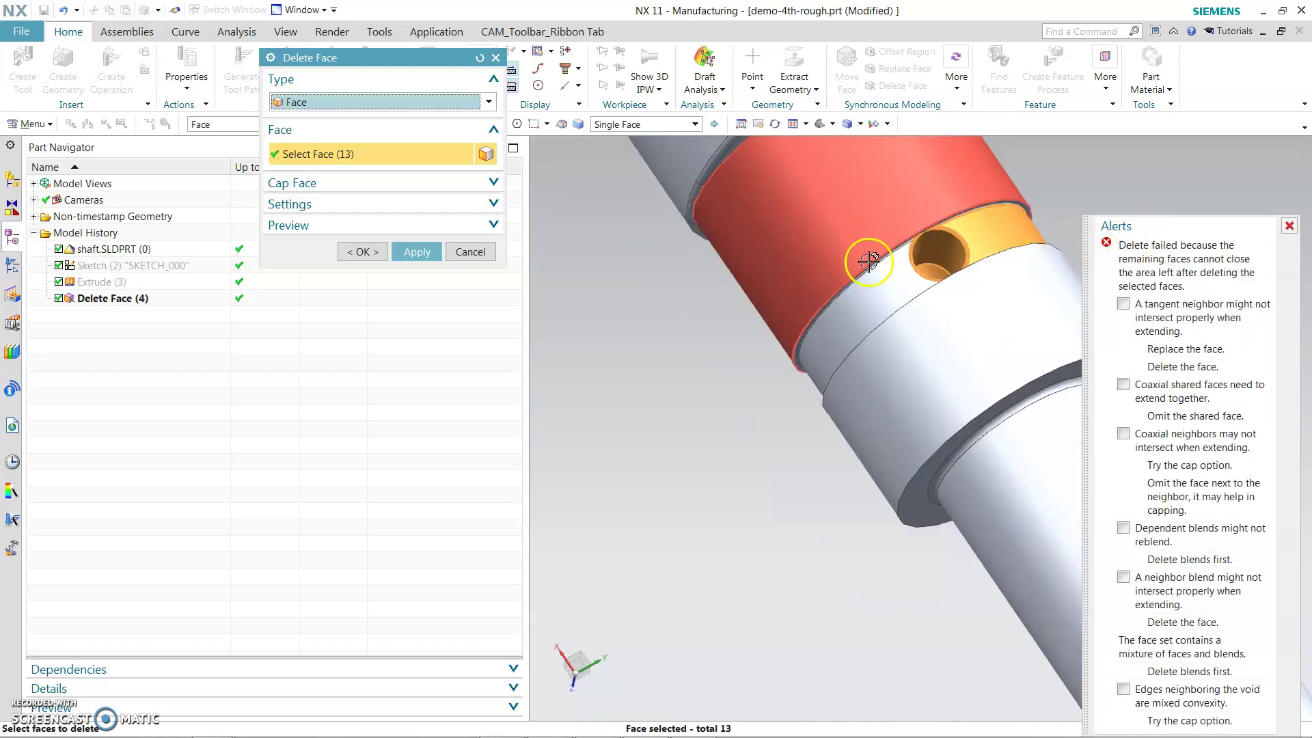
click(905, 277)
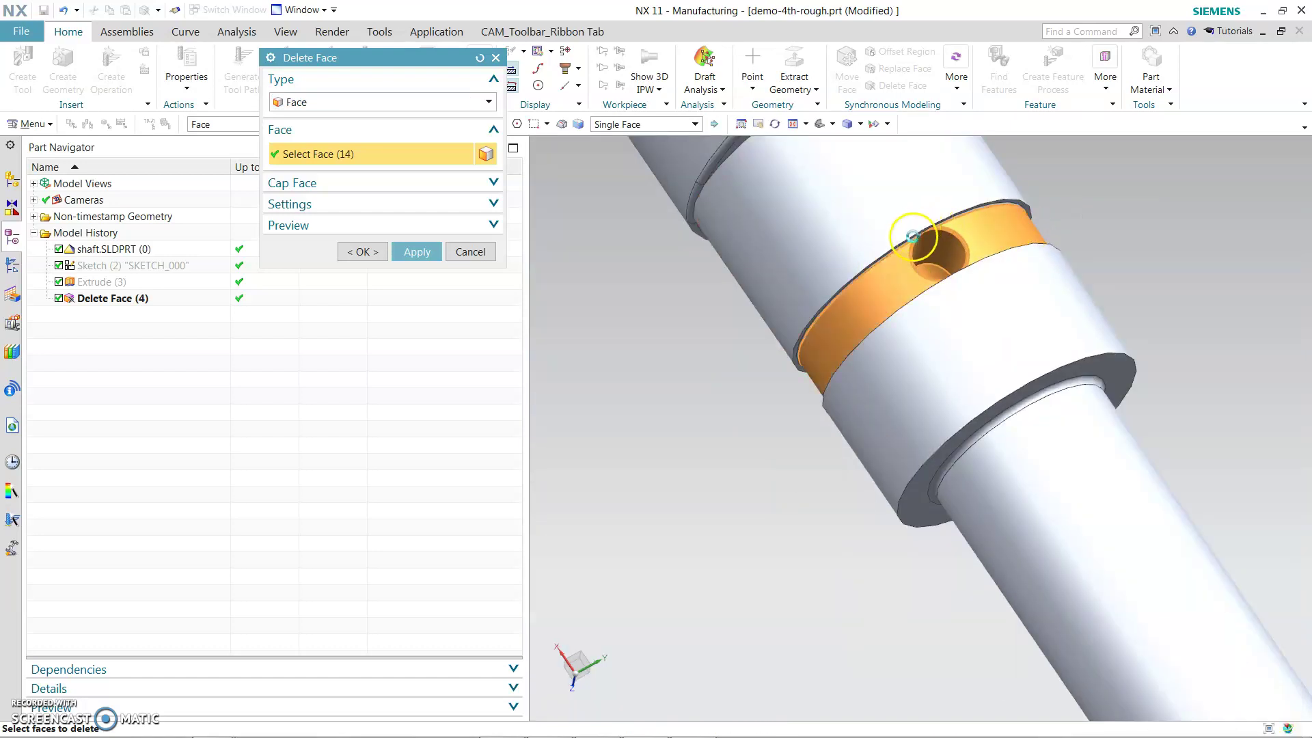
scroll(908, 241, up, 5)
scroll(871, 265, down, 4)
middle_drag(870, 278, 808, 246)
scroll(812, 196, up, 4)
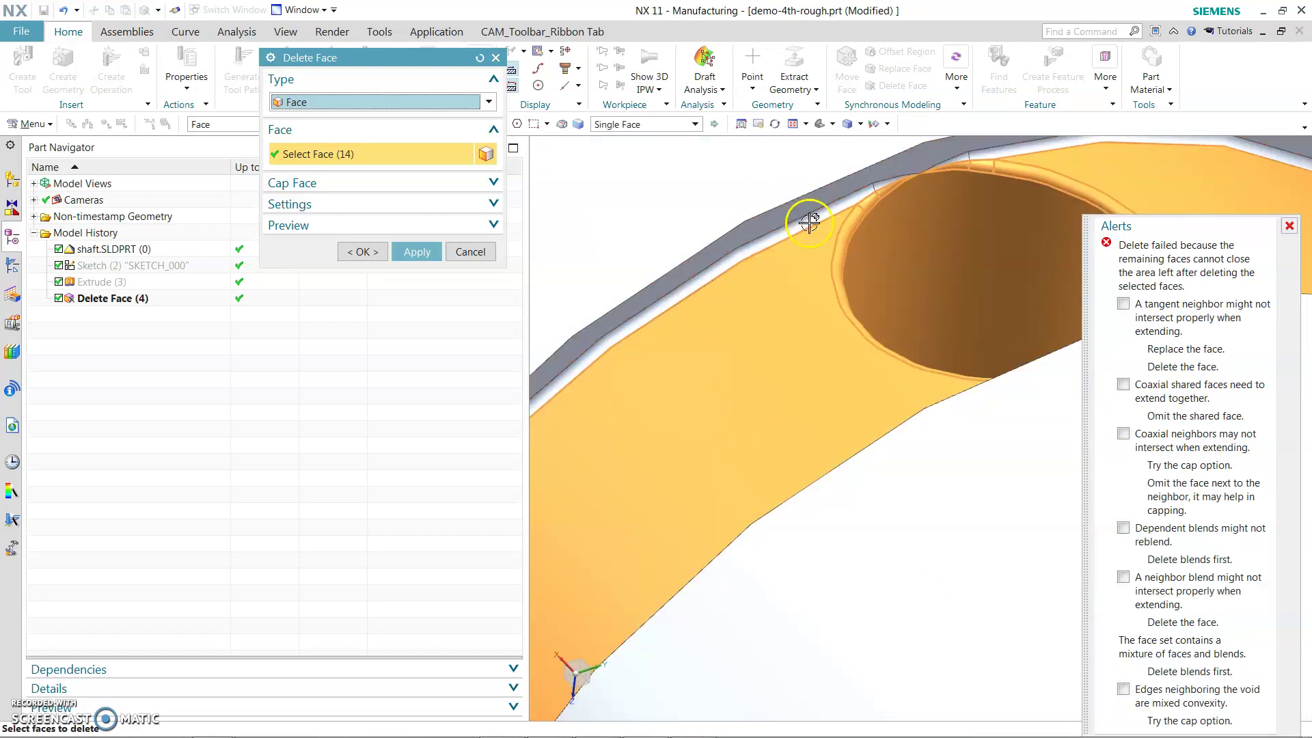
click(807, 217)
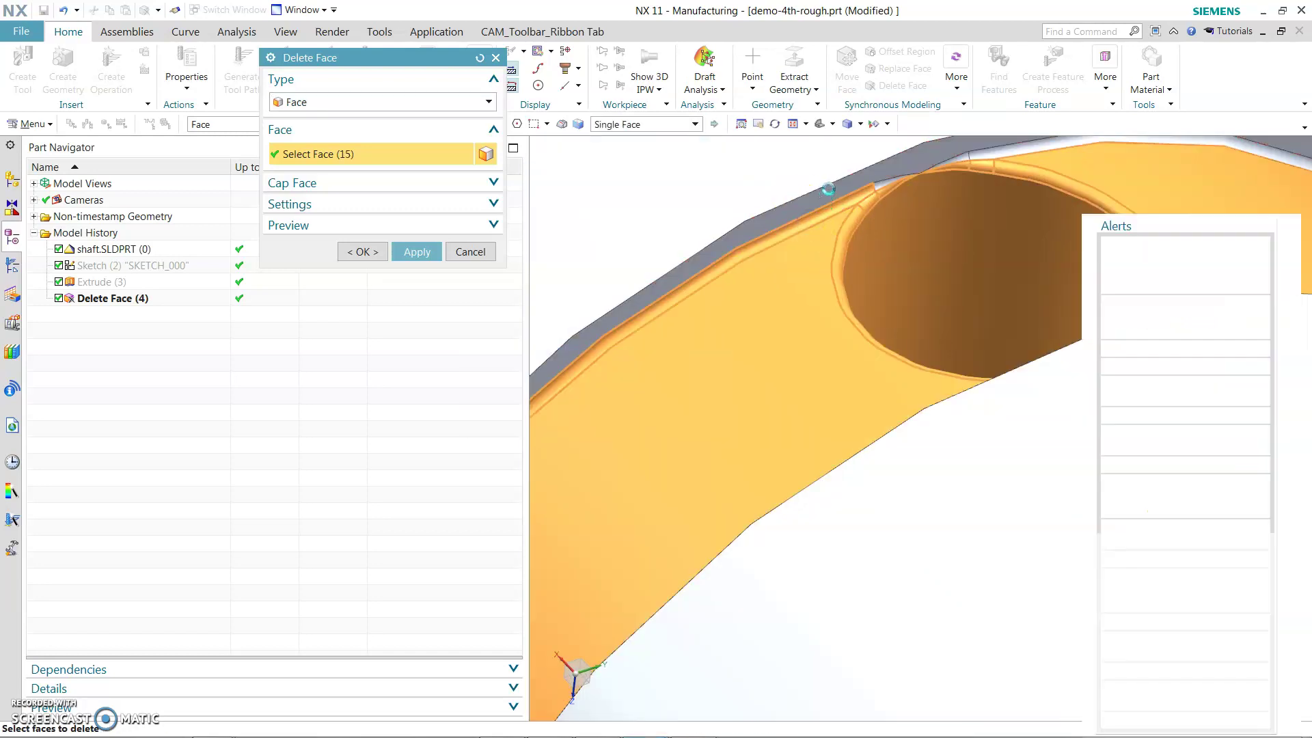
click(891, 179)
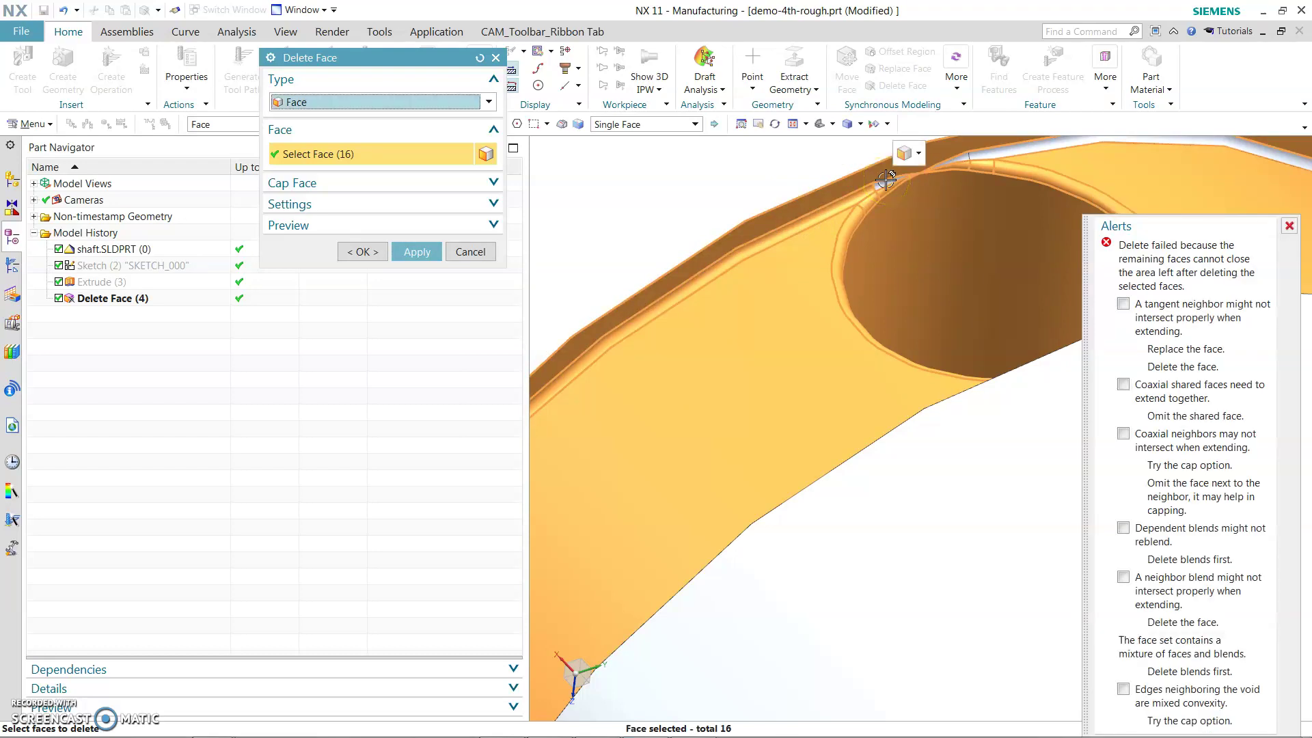
click(814, 243)
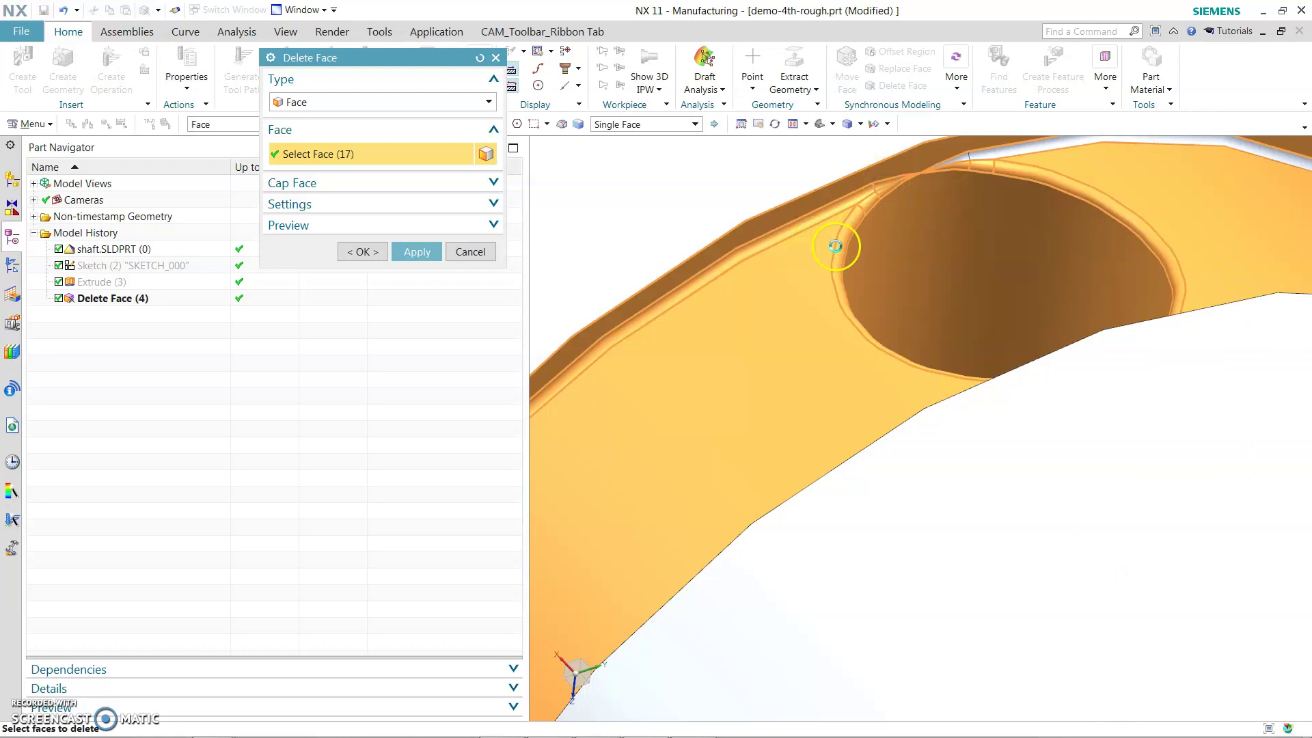
scroll(835, 246, down, 3)
Add the collar hole faces, bringing the Delete Face selection to 19 faces.
middle_drag(966, 146, 650, 305)
scroll(888, 246, down, 3)
scroll(772, 285, up, 3)
middle_drag(773, 285, 751, 253)
scroll(957, 454, up, 2)
scroll(949, 342, down, 2)
middle_drag(822, 383, 770, 296)
scroll(858, 342, up, 3)
click(865, 309)
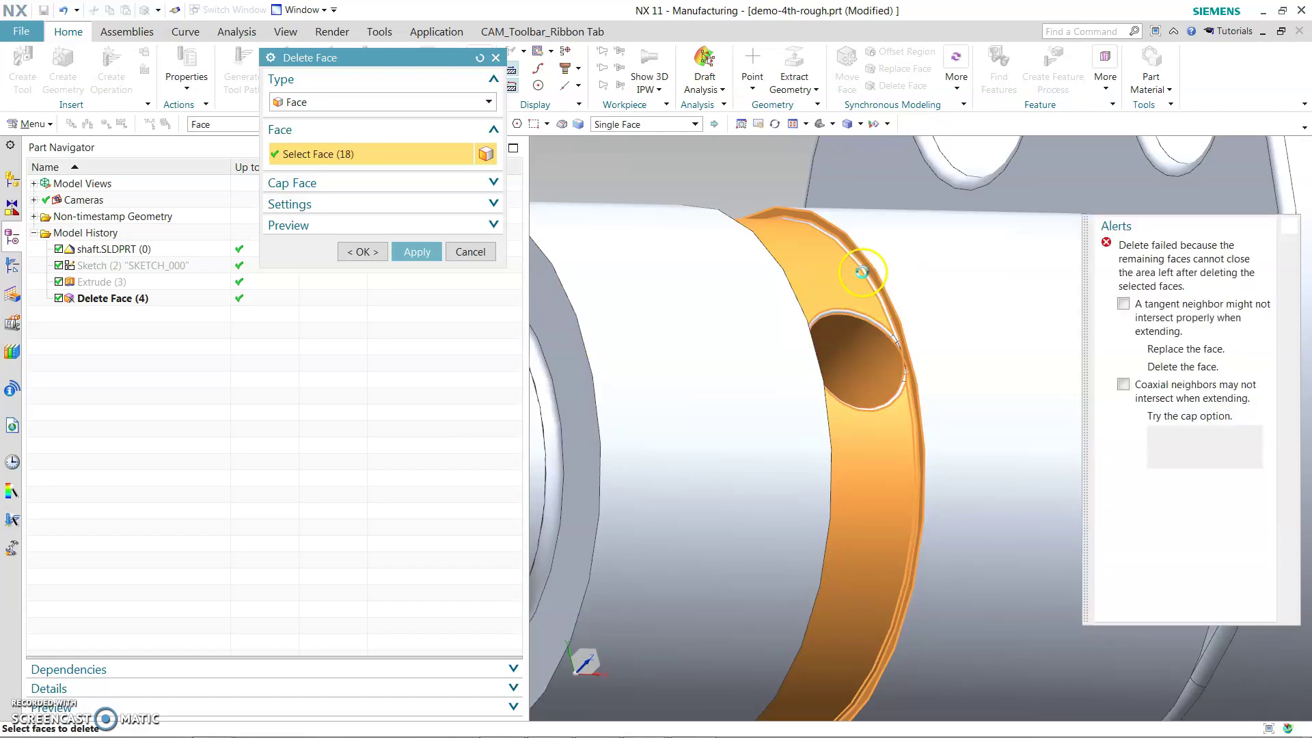
click(855, 266)
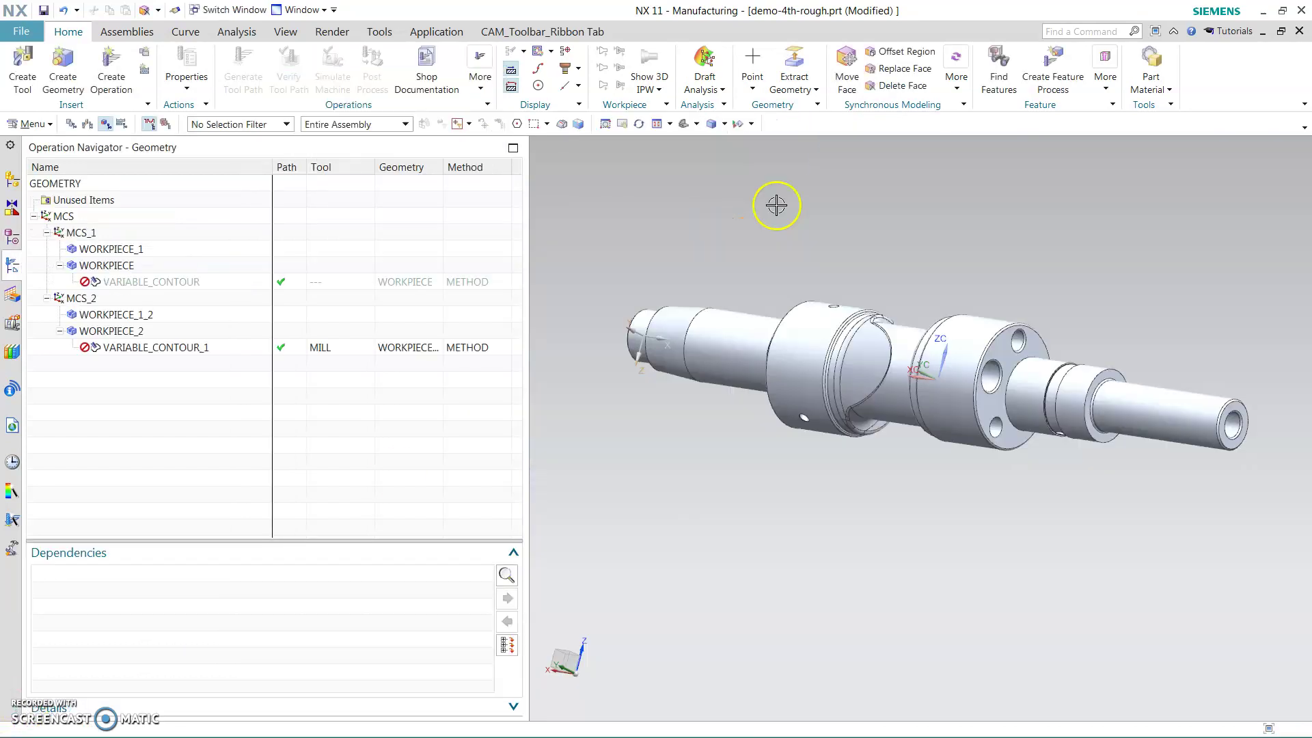
middle_drag(773, 202, 1195, 548)
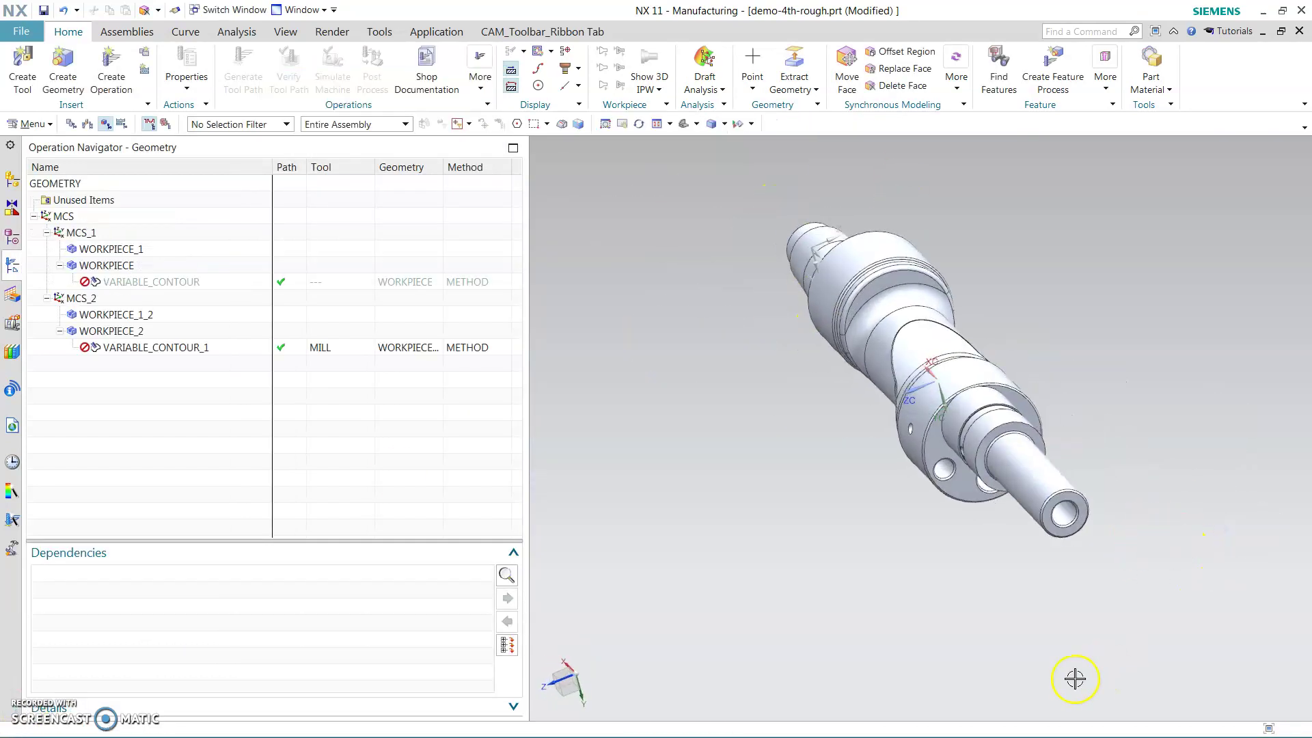
Display VARIABLE_CONTOUR_1's helical toolpath and cylindrical blank, orbiting to inspect it from several angles.
scroll(1109, 538, up, 3)
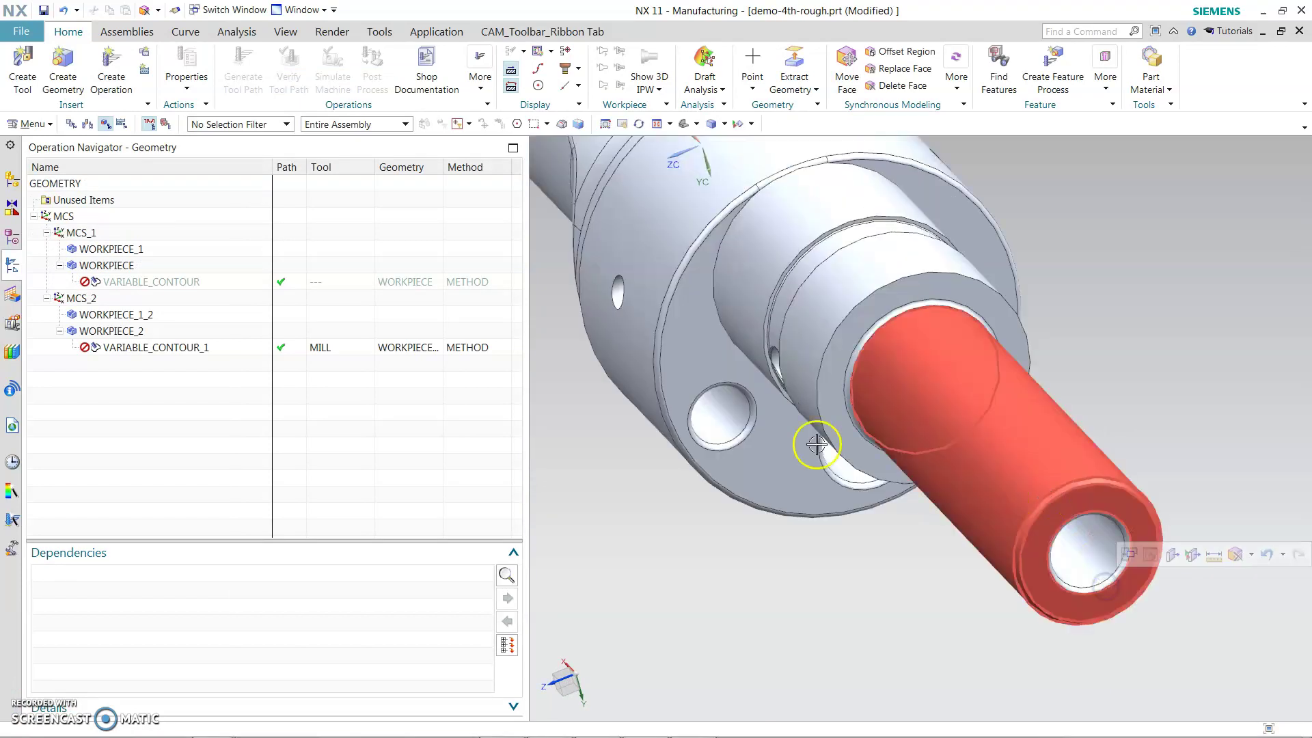
click(222, 350)
scroll(1165, 514, up, 2)
scroll(668, 424, down, 3)
middle_drag(667, 425, 943, 482)
scroll(1124, 468, down, 5)
middle_drag(806, 410, 972, 372)
scroll(971, 372, up, 4)
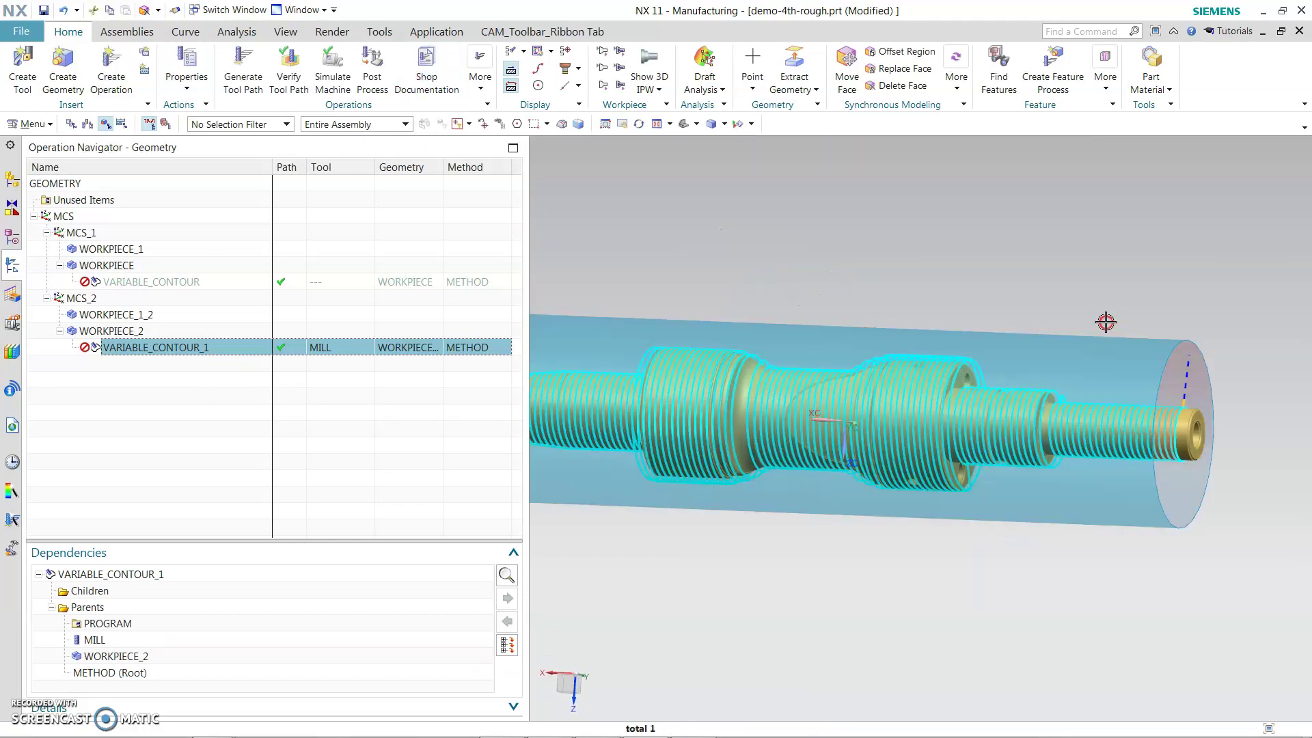
middle_drag(1084, 555, 1067, 550)
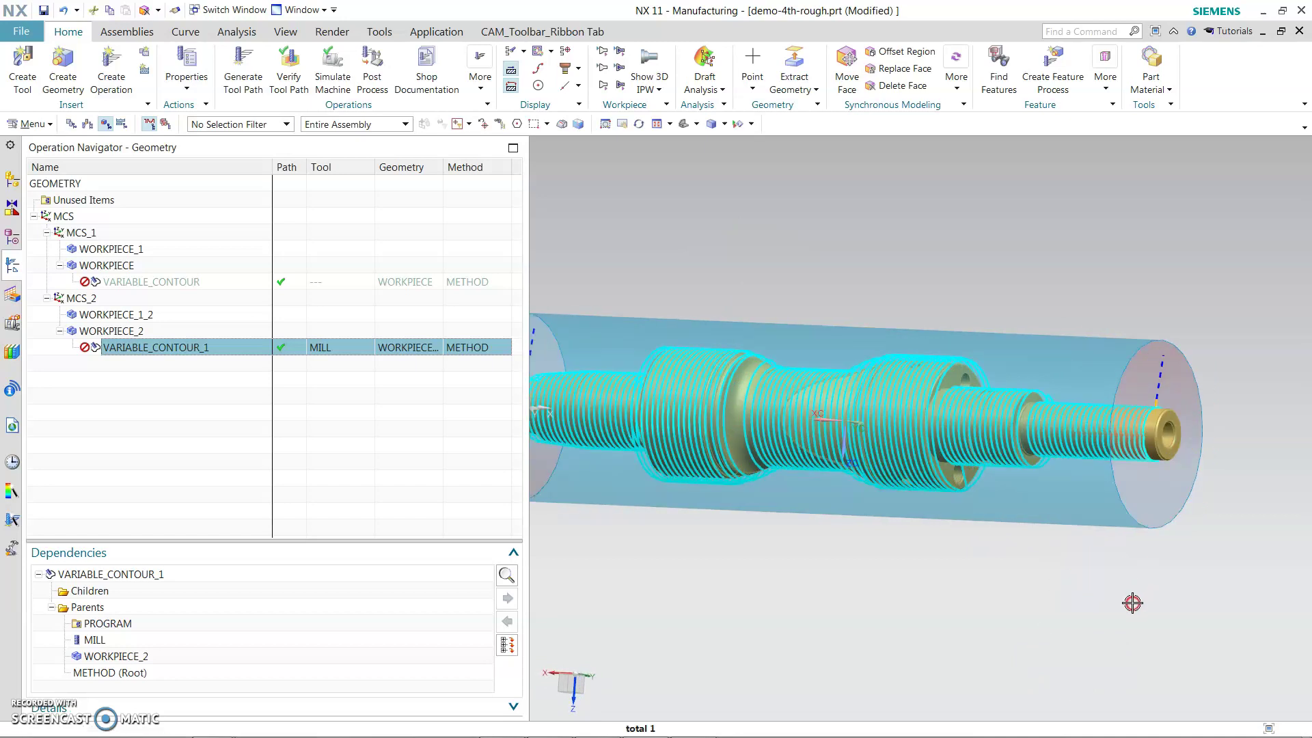
scroll(1133, 603, down, 3)
middle_drag(923, 624, 921, 455)
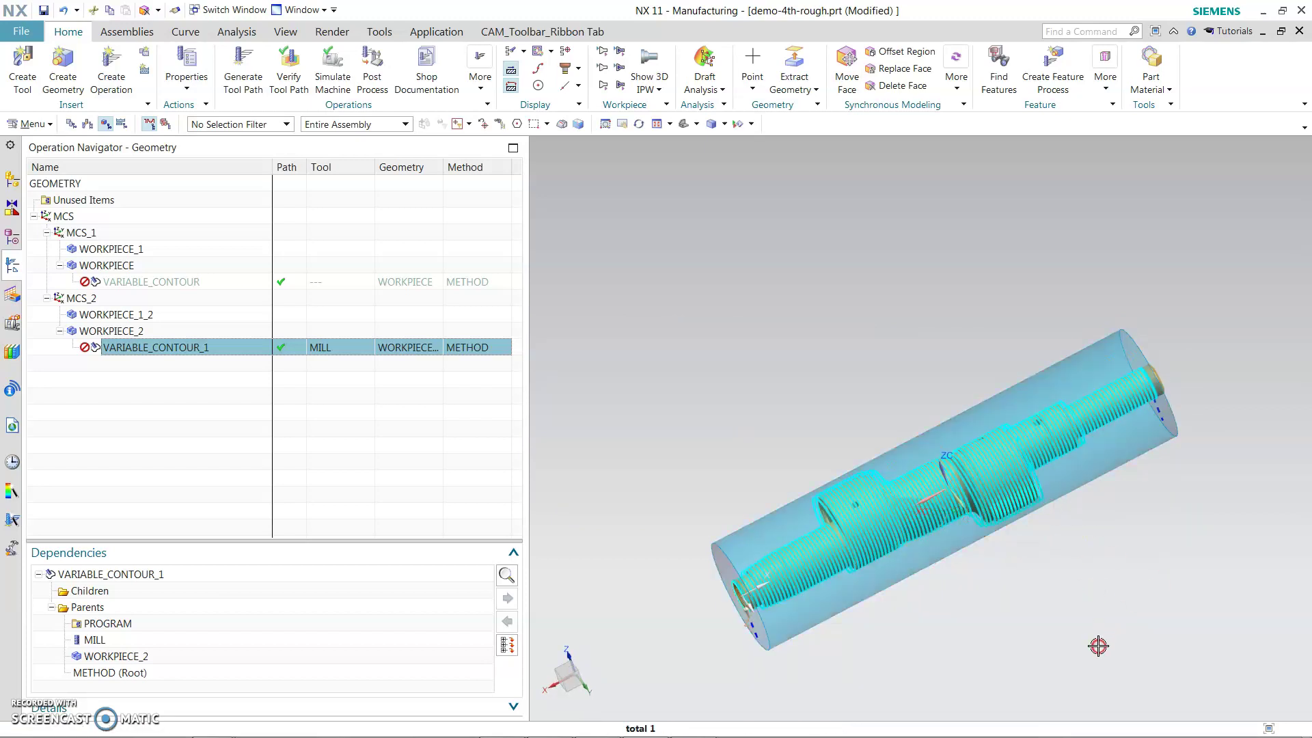
middle_drag(1044, 638, 1024, 616)
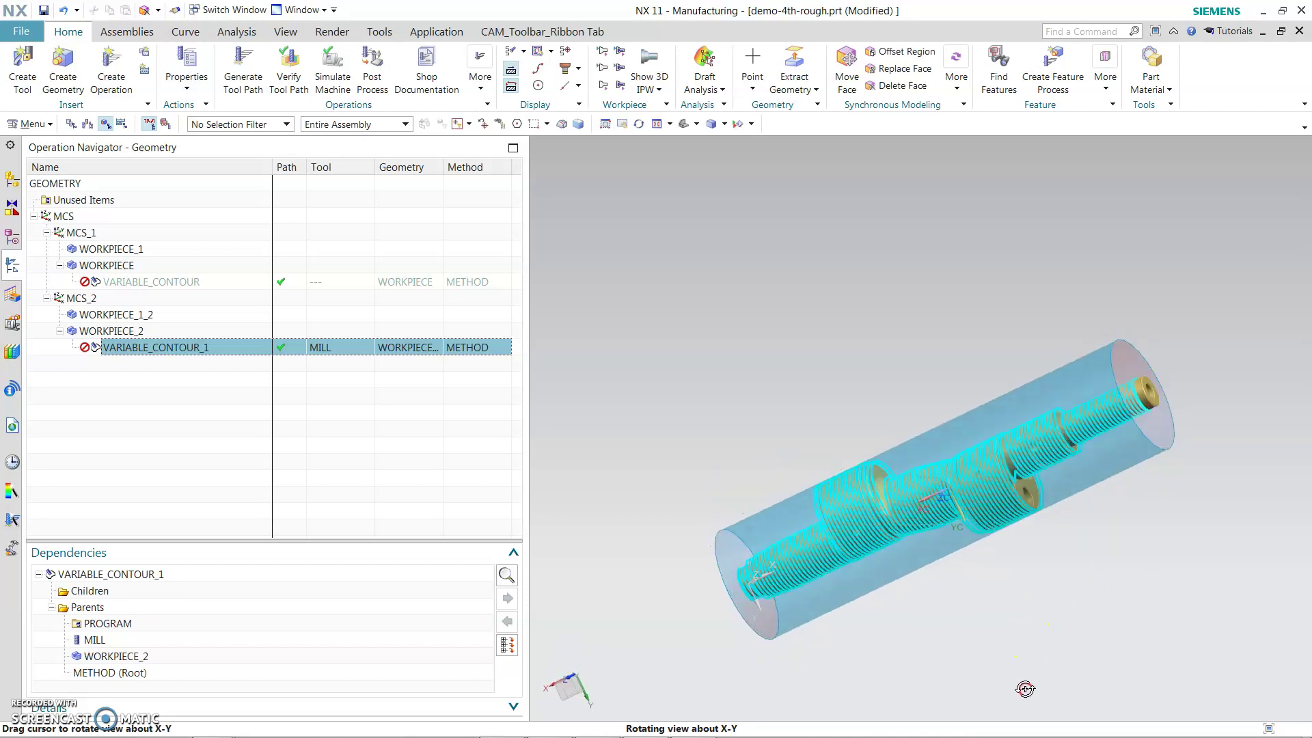
middle_drag(1026, 692, 1039, 716)
click(1218, 665)
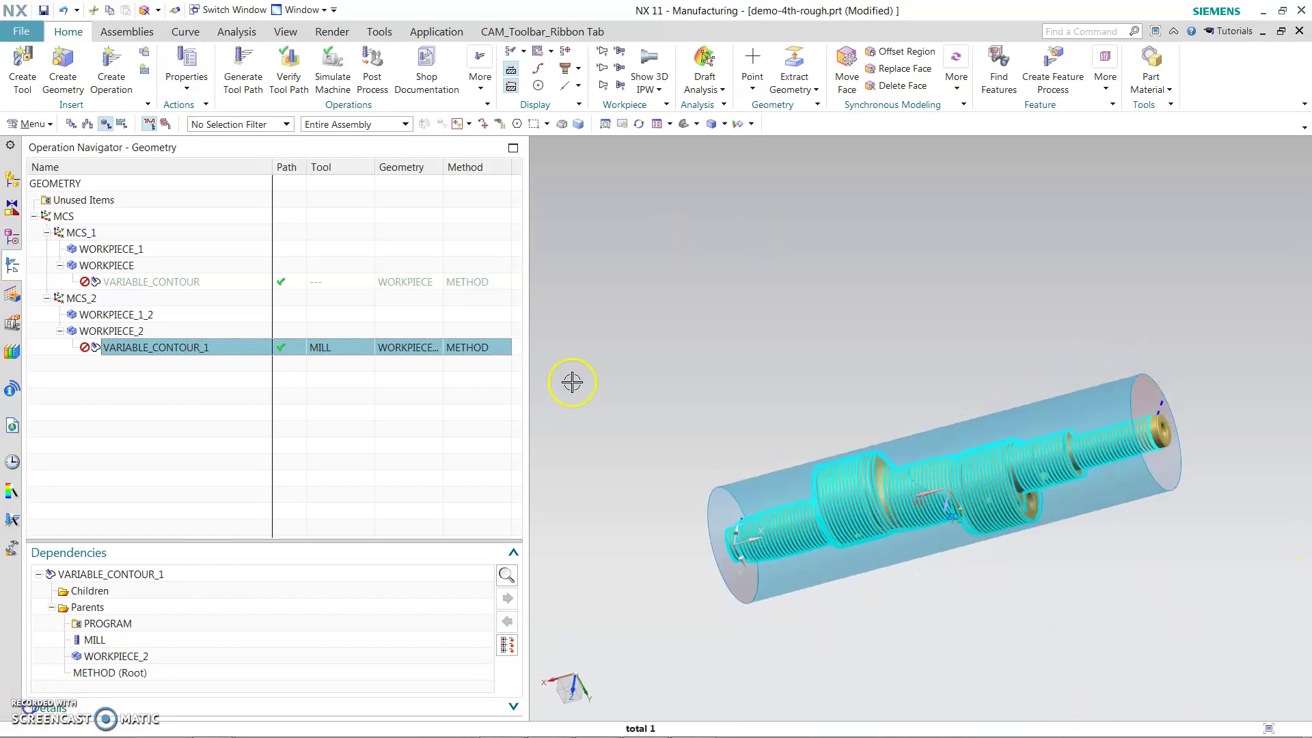